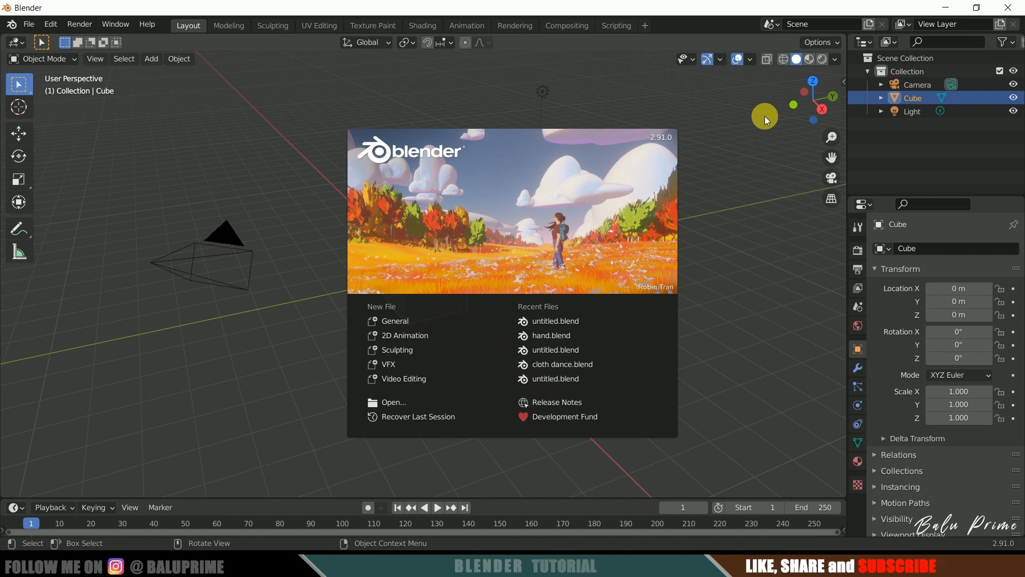
- Delete all default objects from the scene
click(770, 232)
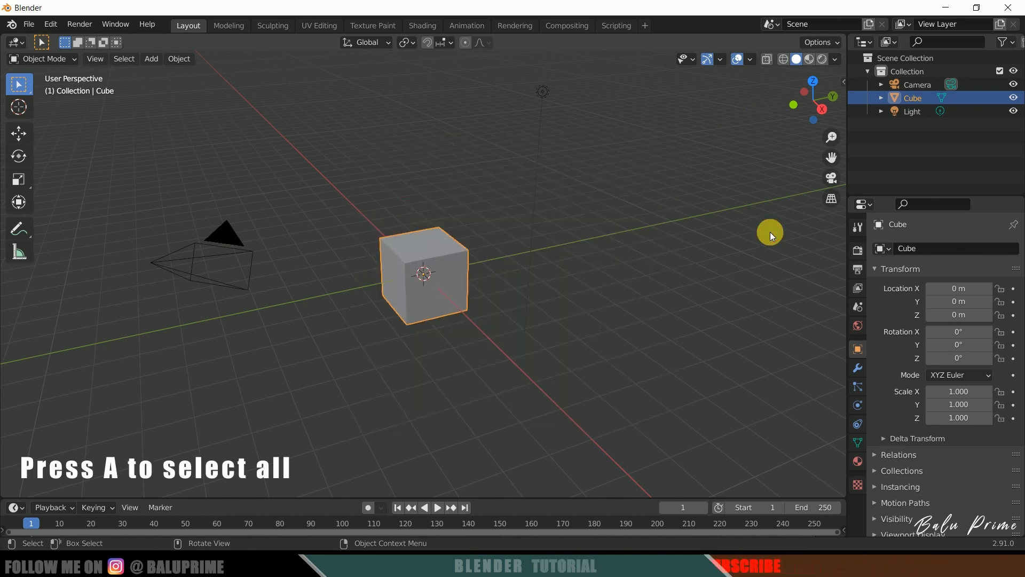
key(a)
key(Delete)
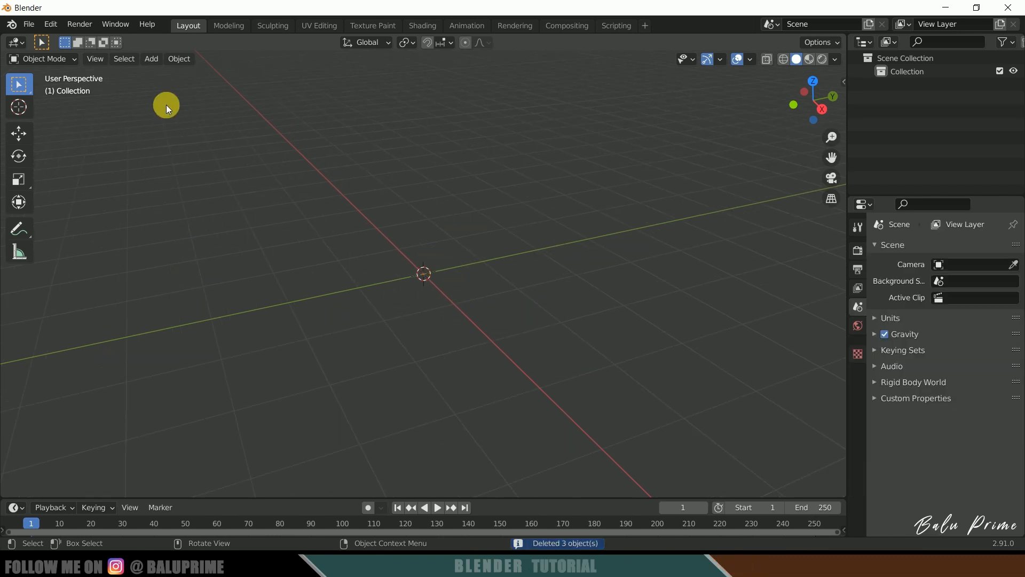
- Add a Bezier circle curve at the world origin
click(152, 59)
mouse_move(166, 88)
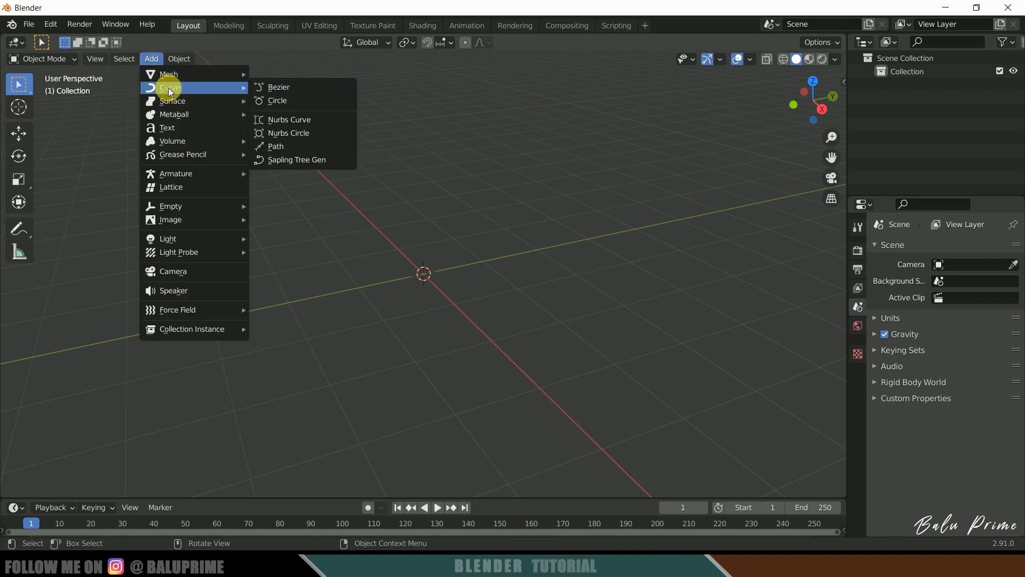
click(283, 101)
- In Edit Mode, move the whole circle along the positive Y axis until it lies clear of its origin
middle_drag(585, 331, 543, 334)
key(Tab)
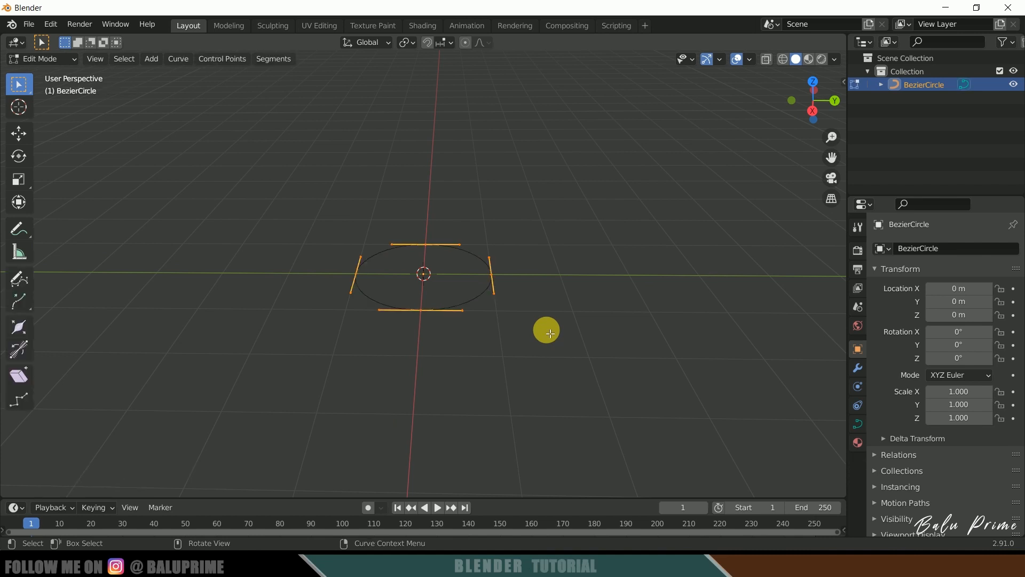
click(20, 137)
drag(478, 281, 710, 278)
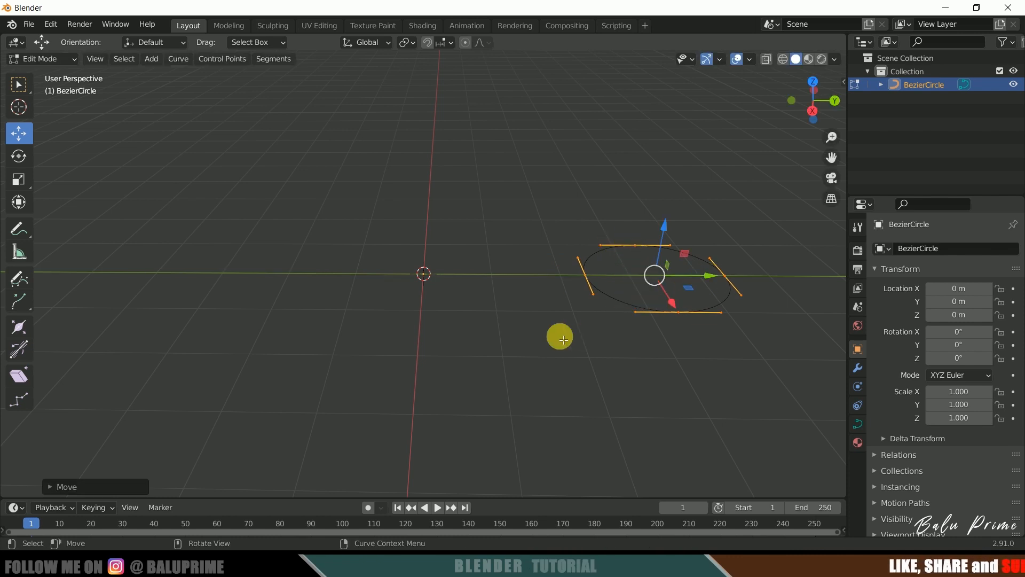
- Rotate the circle 90 degrees about the Y axis so it stands upright
key(r)
text(y90)
click(502, 334)
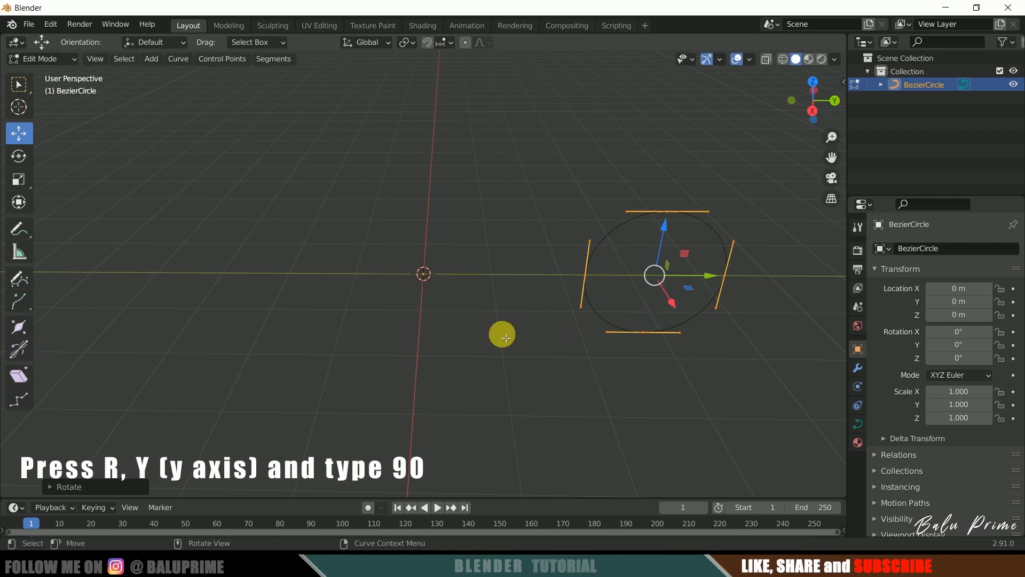
- Add a Screw modifier to the Bezier circle
middle_drag(657, 368, 534, 339)
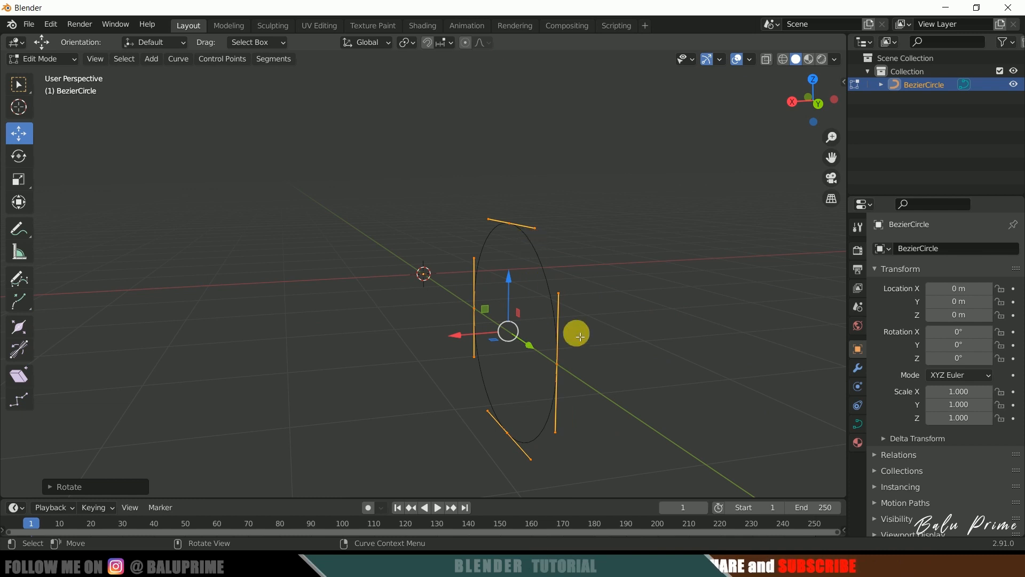
middle_drag(295, 328, 863, 366)
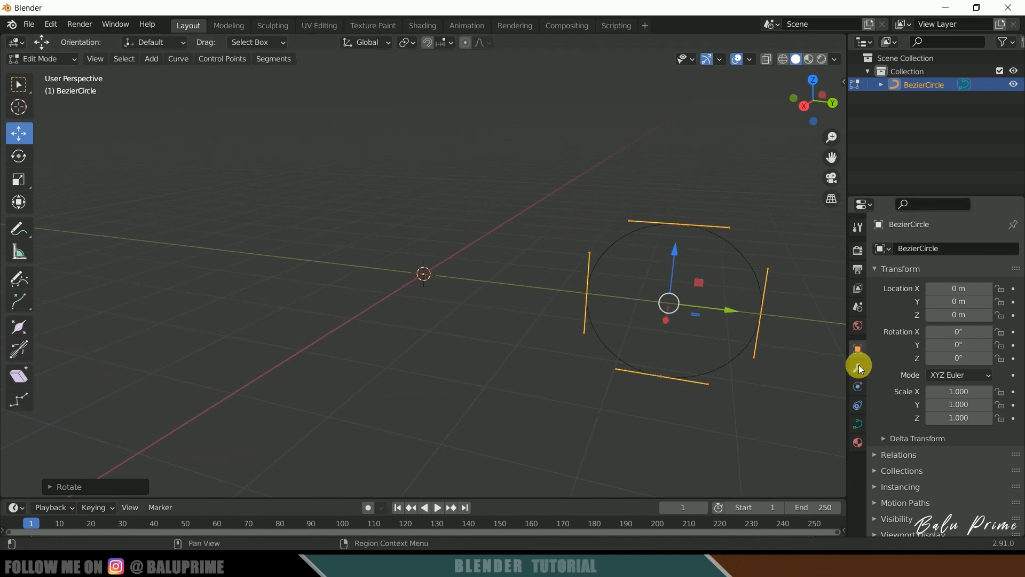
click(858, 367)
click(914, 253)
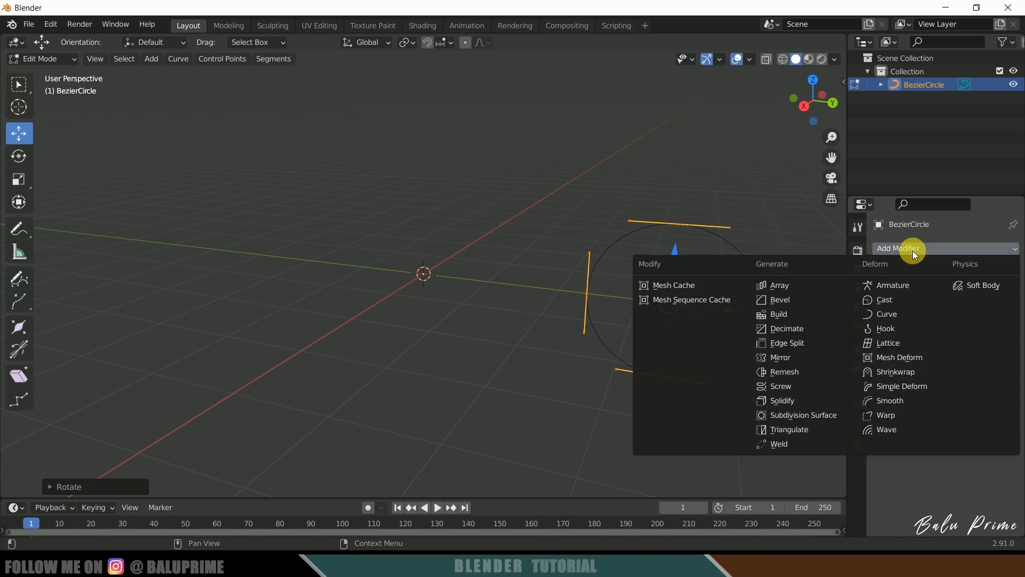
click(789, 391)
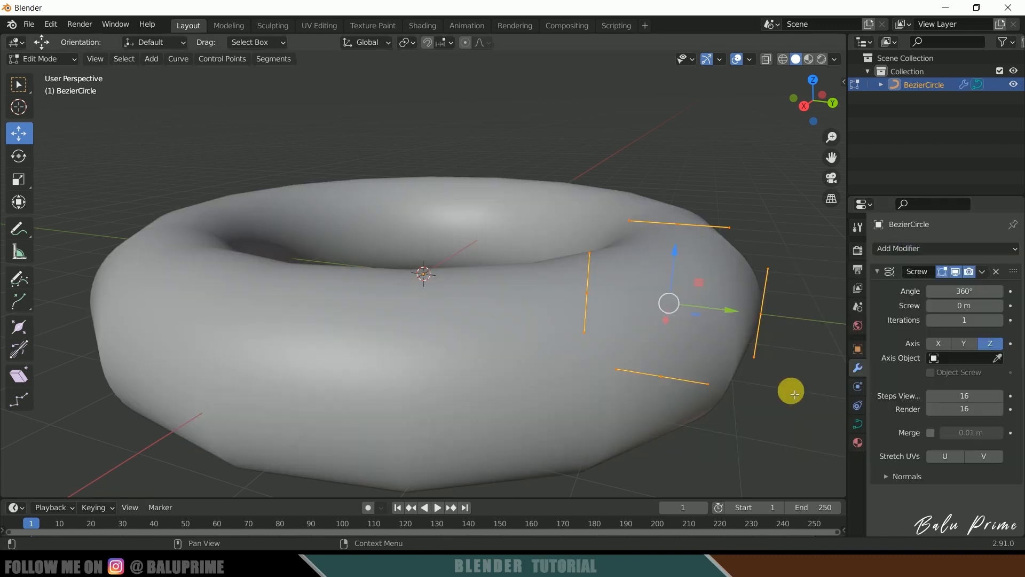
- Set the Screw modifier's viewport and render steps to 128
middle_drag(459, 350, 420, 187)
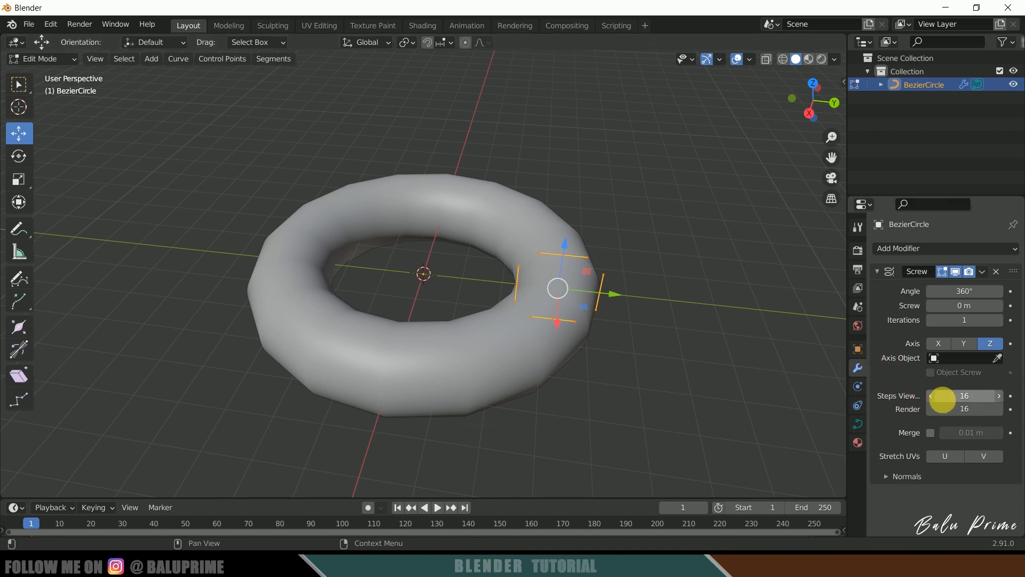
click(962, 398)
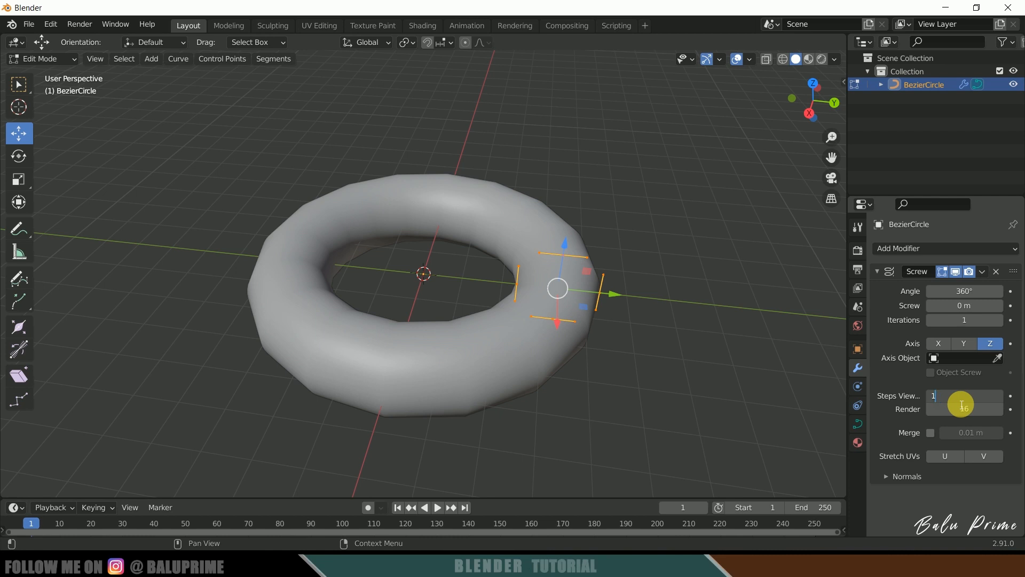
text(128)
key(Return)
click(973, 409)
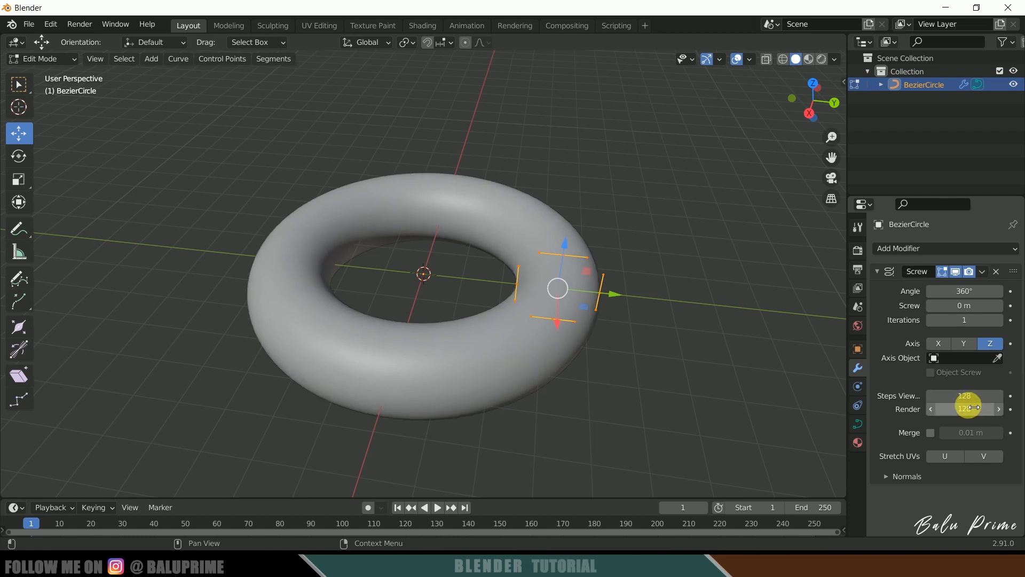
- Set the Screw modifier's screw offset to 5 m to open the ring into a spiral
drag(962, 312, 1010, 313)
middle_drag(416, 371, 764, 341)
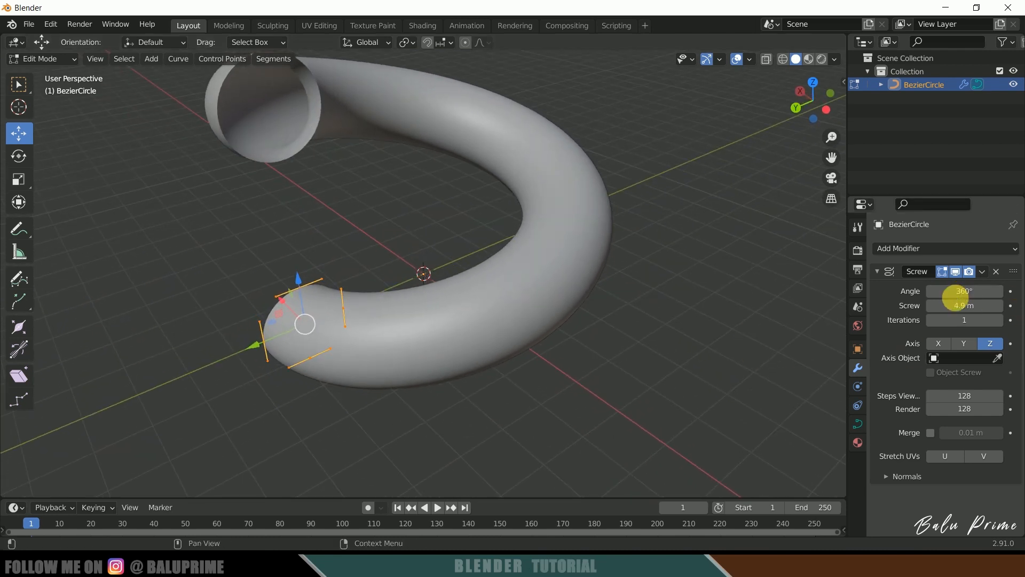
text(5)
key(Return)
middle_drag(562, 307, 609, 332)
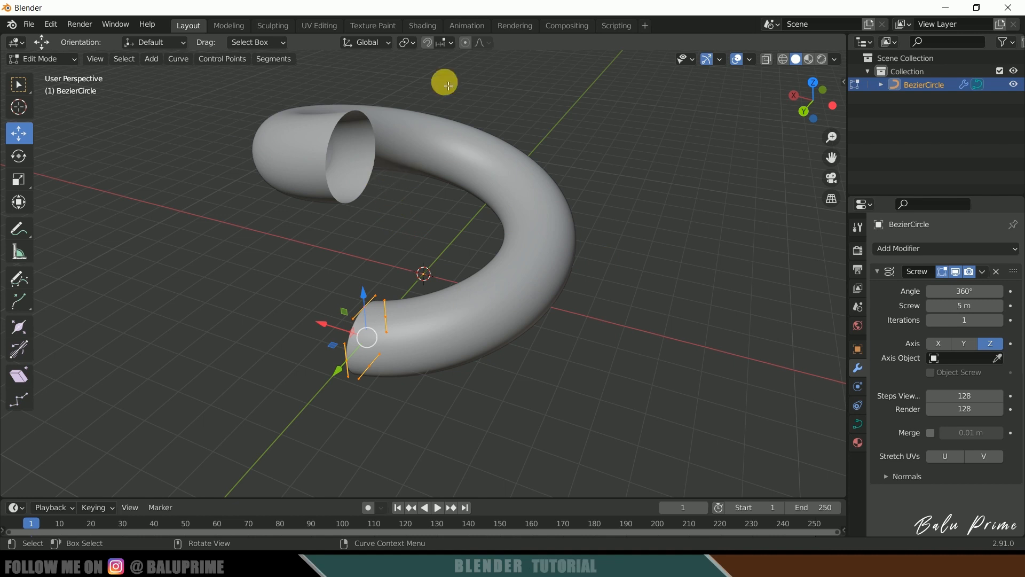
- Try the Screw modifier with 2 and 3 iterations, then restore it to 1
click(970, 322)
key(Return)
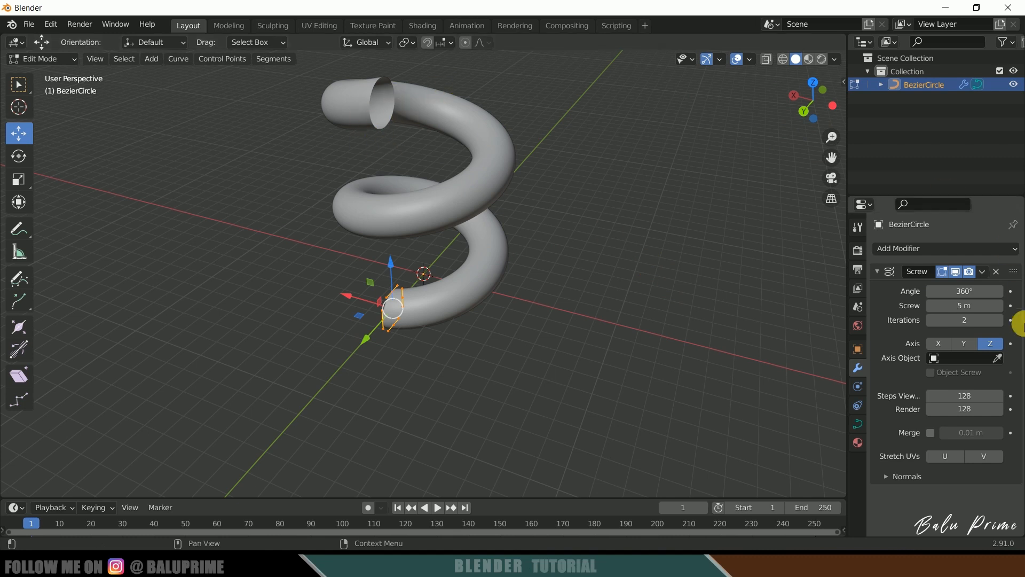
click(970, 322)
text(3)
key(Return)
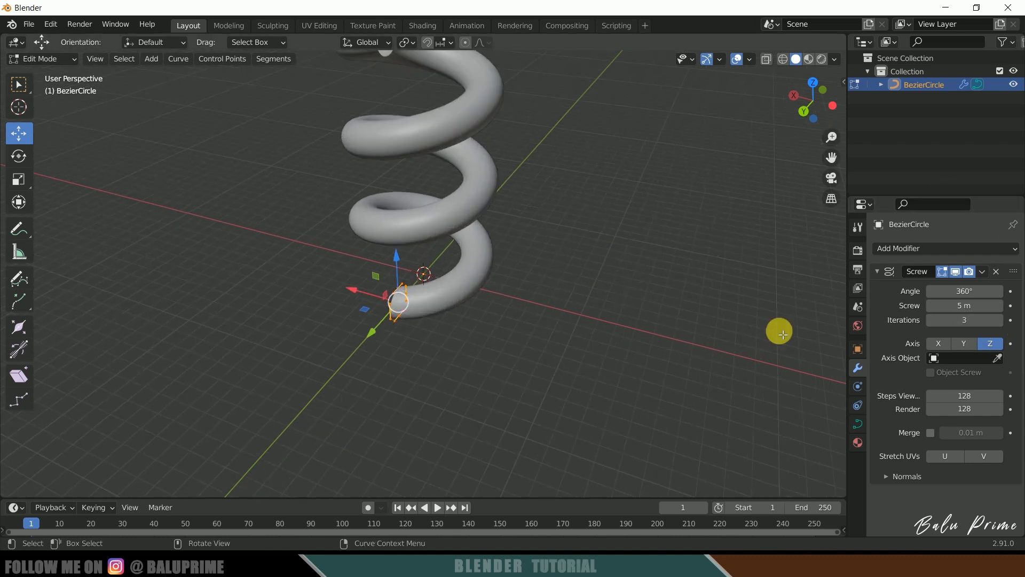
click(971, 323)
text(1)
key(Return)
- Leave Edit Mode on the spiral tube and return to Object Mode
key(s)
click(448, 312)
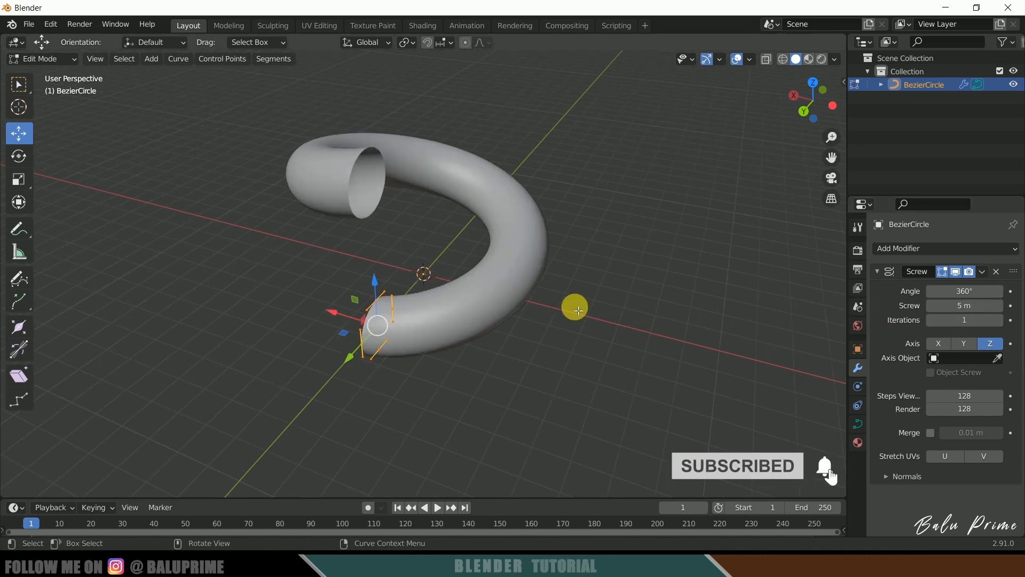
scroll(576, 308, up, 1)
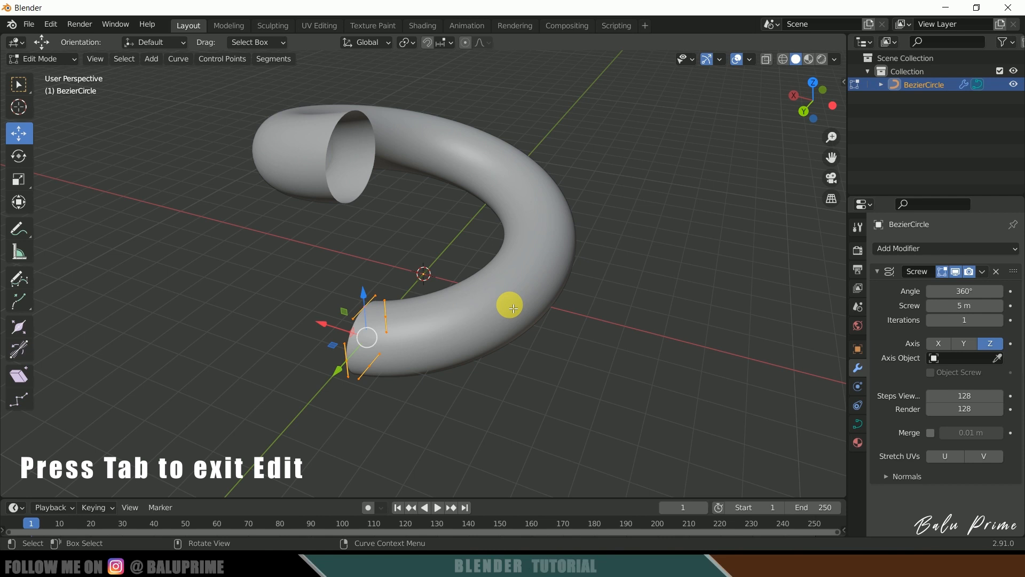
key(Tab)
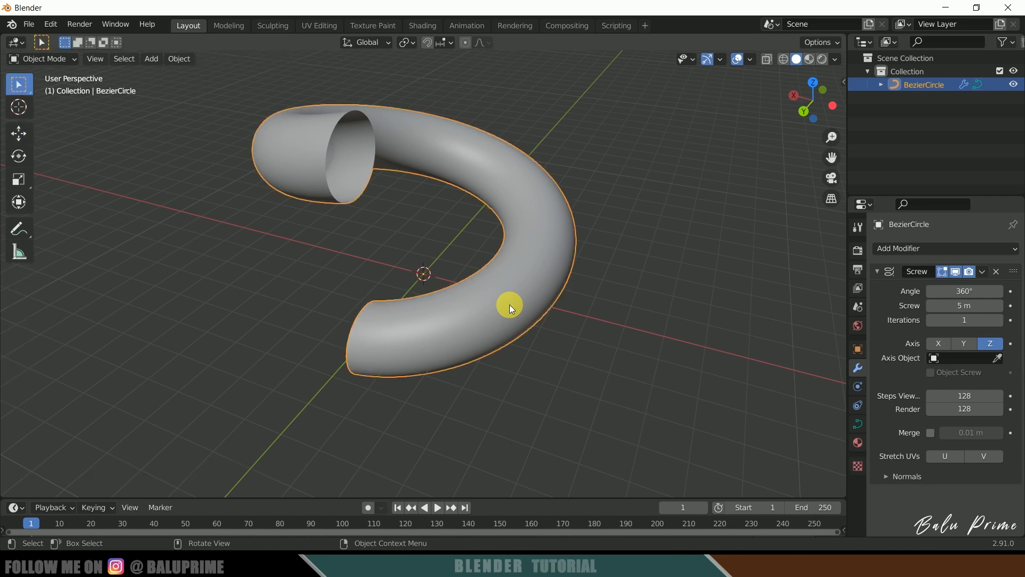
- Convert the selected spiral tube from a curve to a mesh
mouse_move(489, 370)
middle_down()
mouse_move(591, 355)
mouse_move(485, 360)
middle_up()
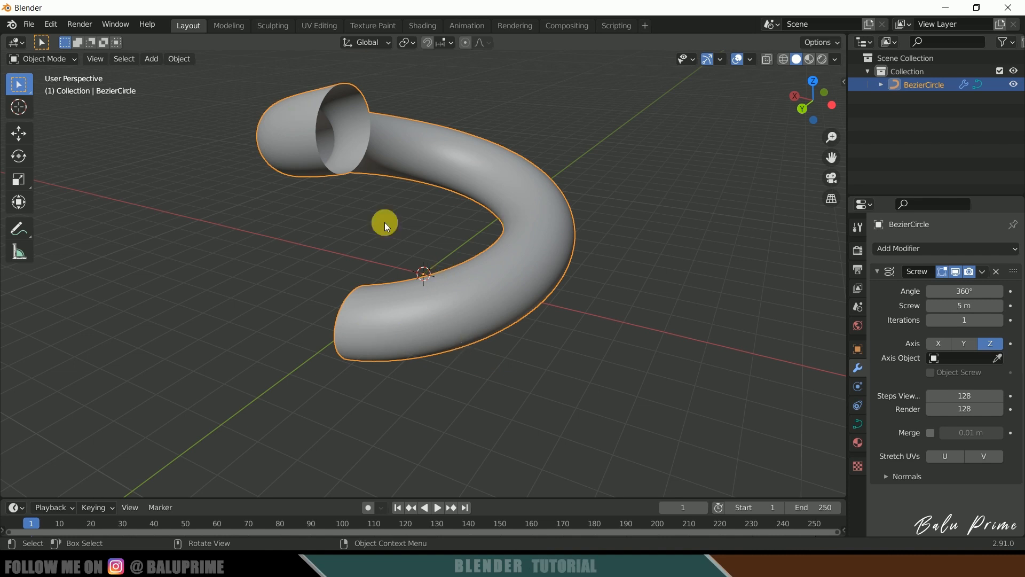
middle_drag(454, 294, 581, 367)
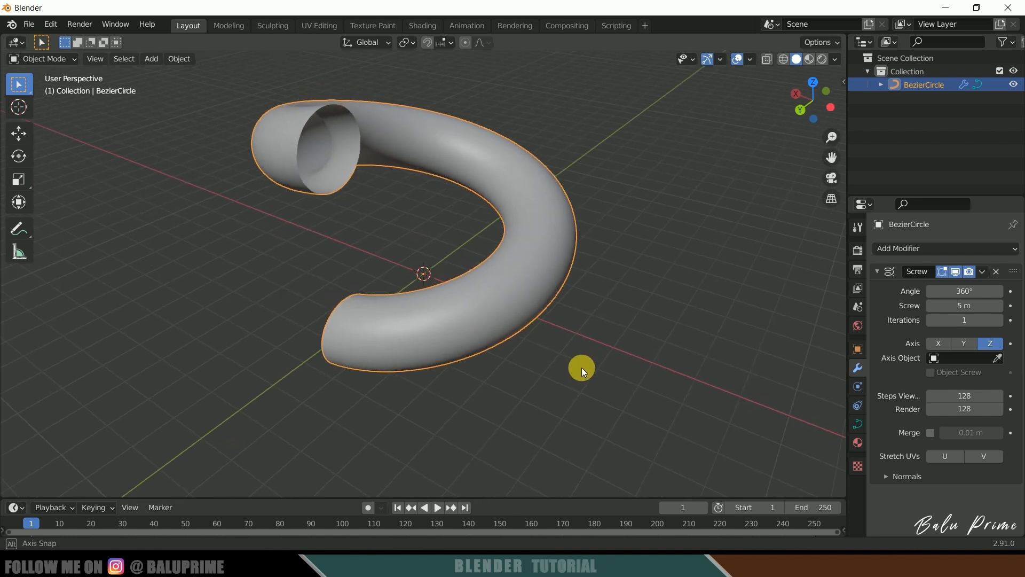
click(646, 207)
click(534, 200)
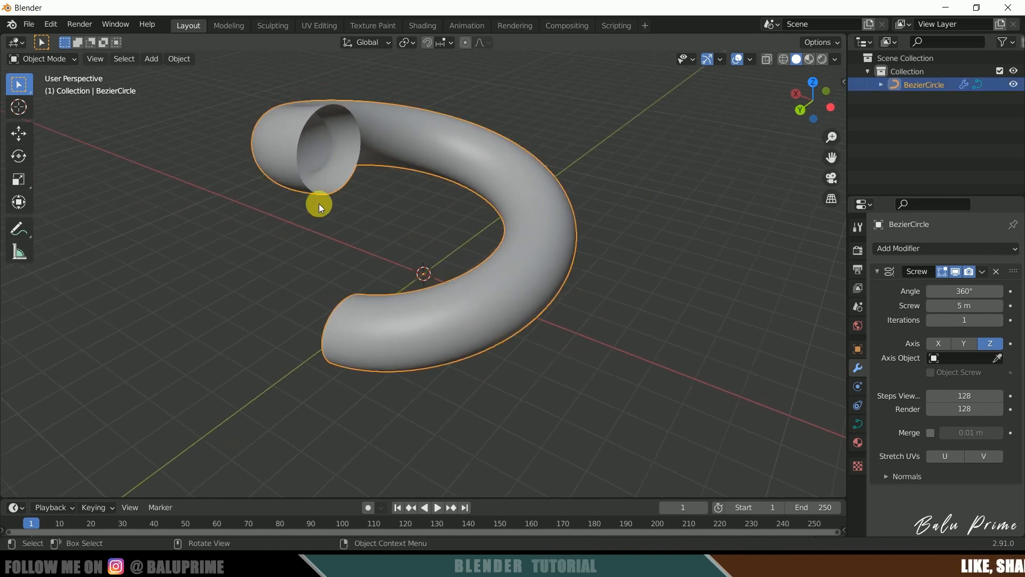
click(175, 59)
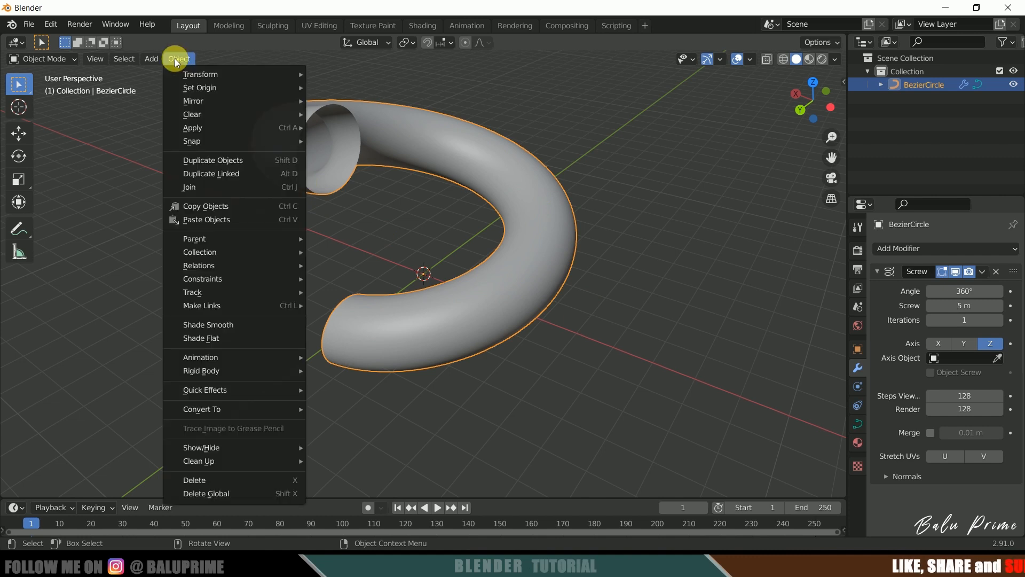
mouse_move(249, 412)
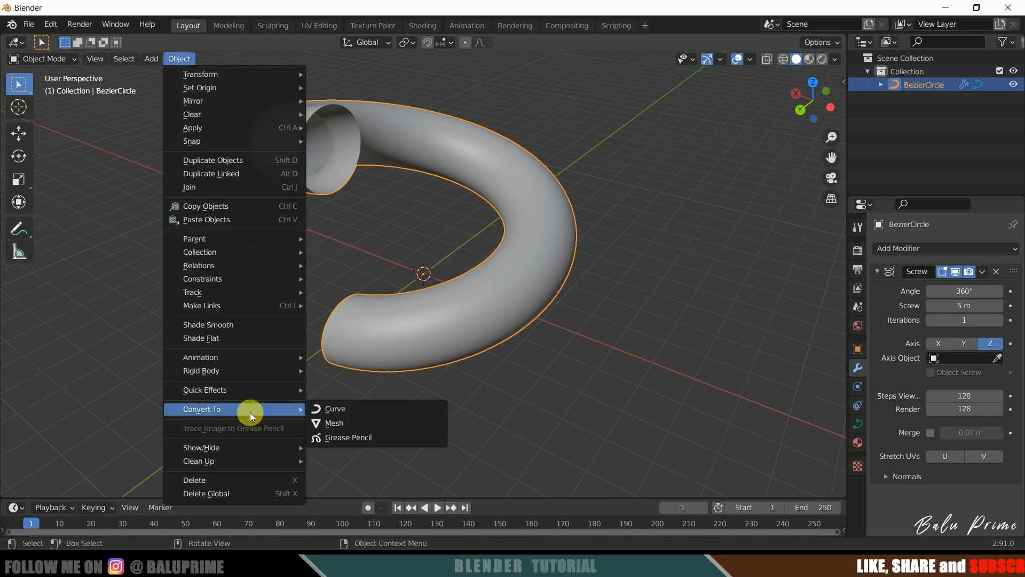
click(342, 419)
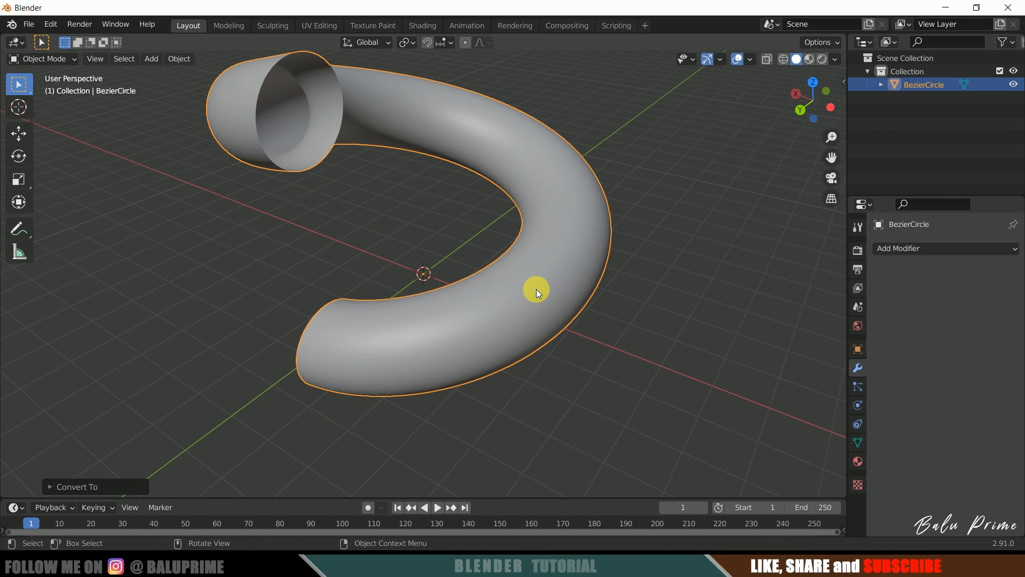
- Enter Edit Mode on the converted tube mesh and switch to edge selection
key(Tab)
middle_drag(229, 258, 334, 279)
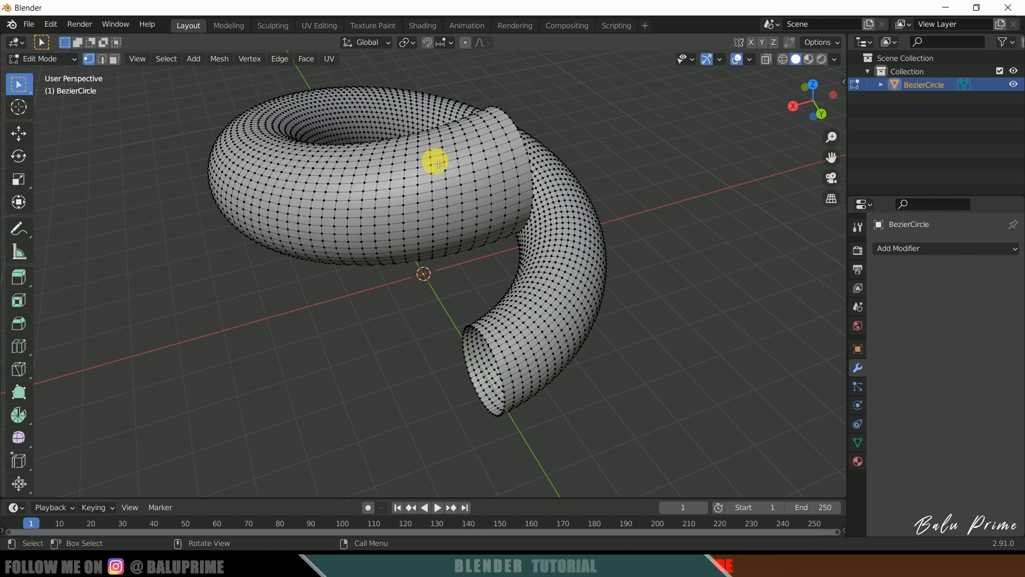
middle_drag(302, 271, 408, 300)
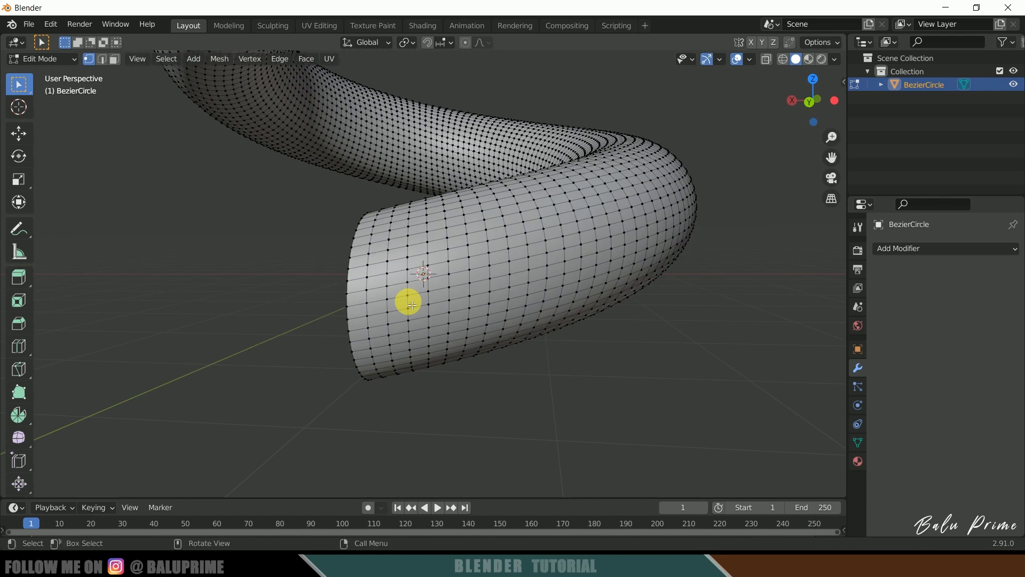
click(103, 60)
- Select the lengthwise edge loops on opposite sides of the tube and rip them apart without moving them
middle_drag(110, 204, 136, 209)
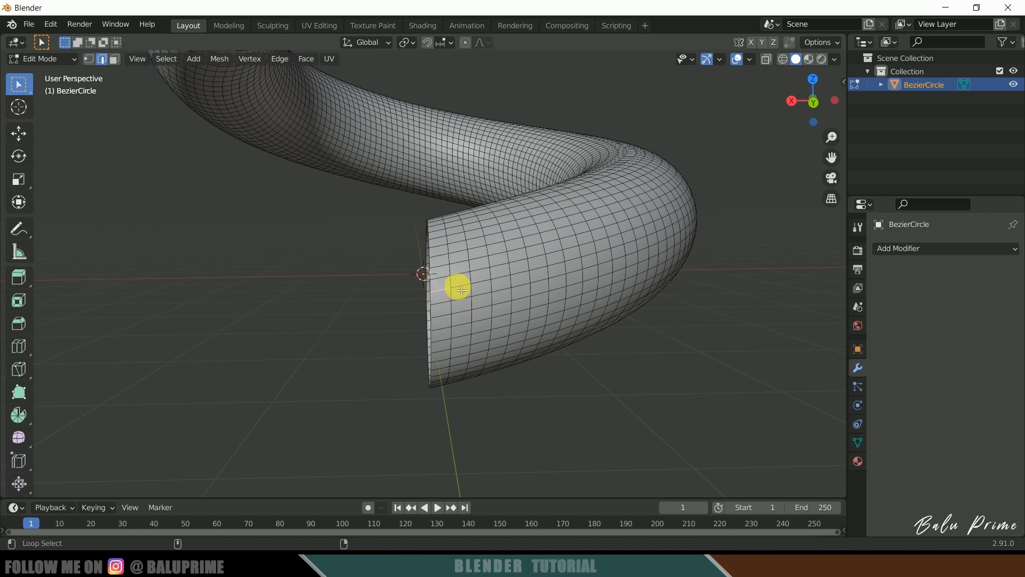
middle_drag(590, 327, 648, 362)
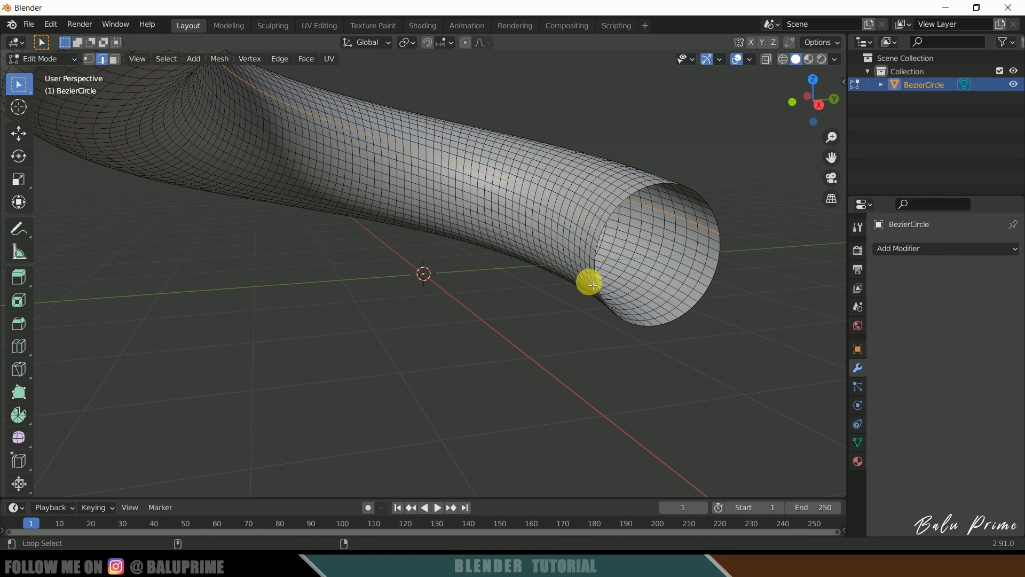
middle_drag(595, 310, 464, 331)
scroll(339, 230, up, 1)
scroll(339, 230, down, 2)
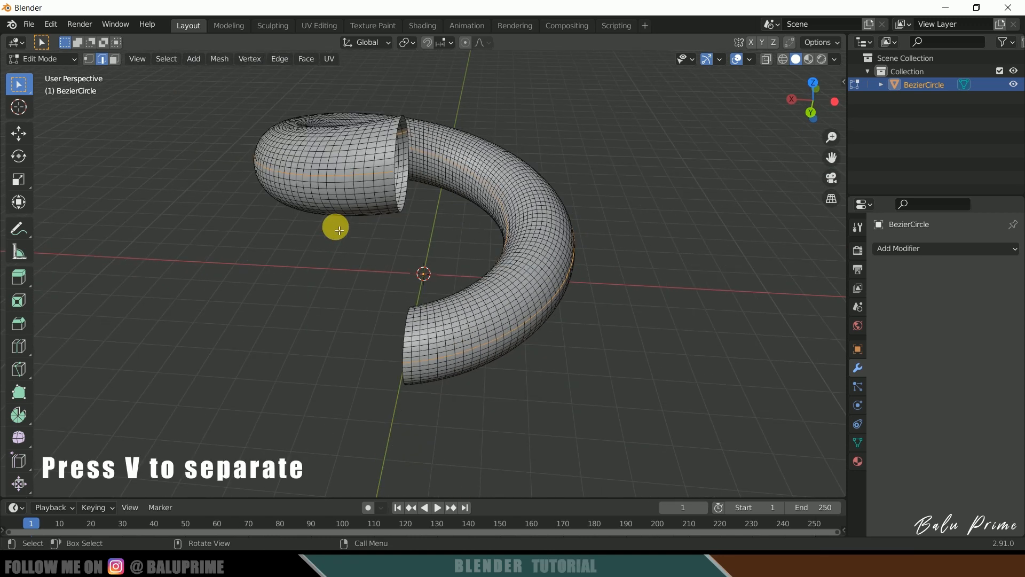
key(v)
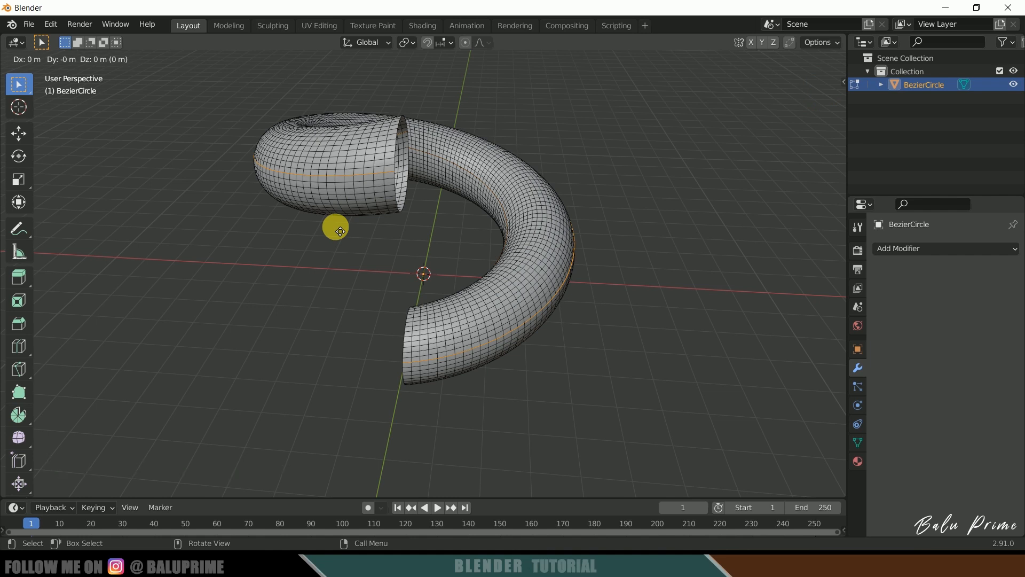
click(340, 231)
- Select all linked faces of the tube's upper half in face selection, delete them, and return to Object Mode
scroll(341, 227, up, 2)
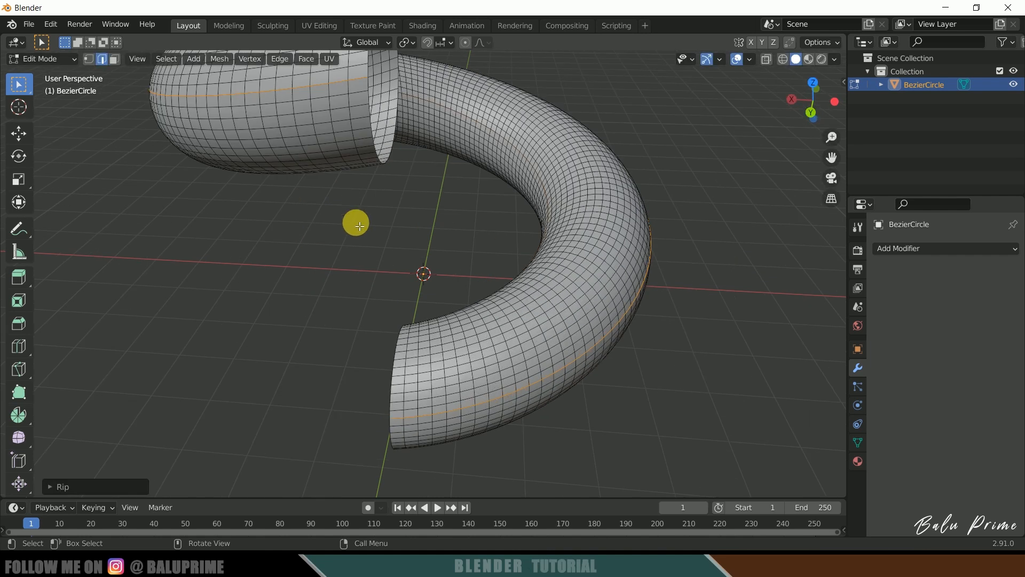
scroll(365, 230, up, 3)
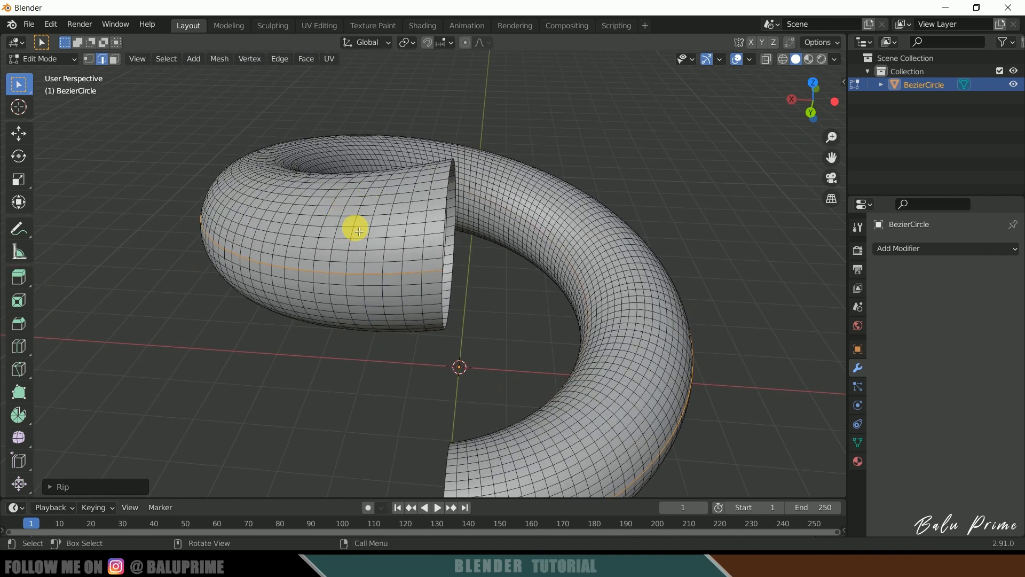
click(115, 60)
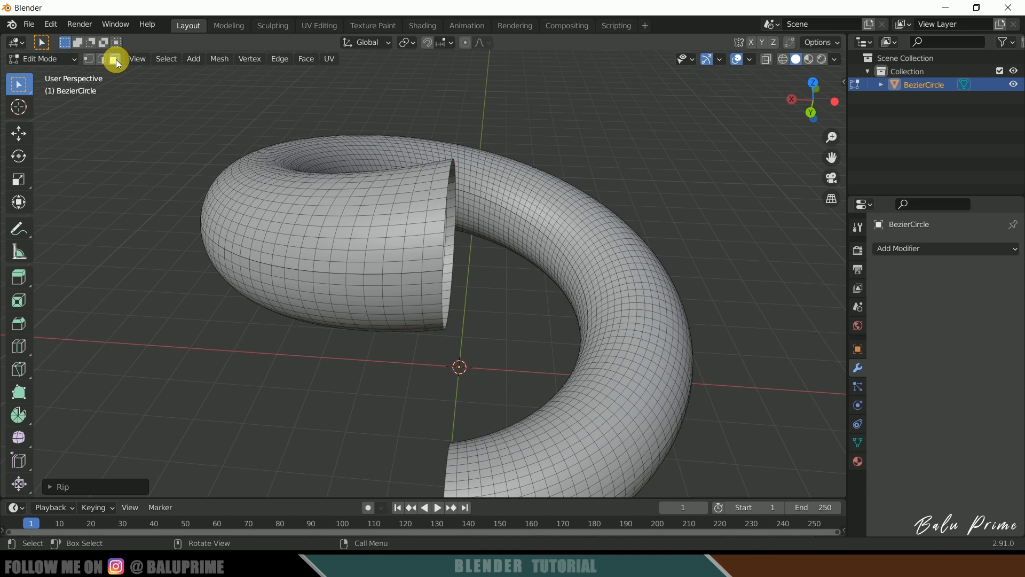
click(437, 259)
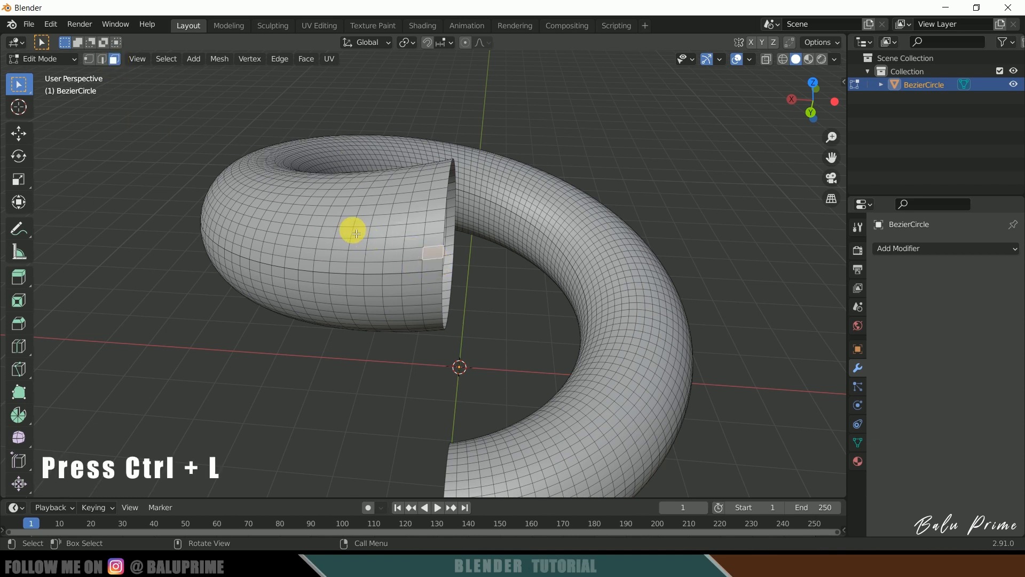
key(ctrl+l)
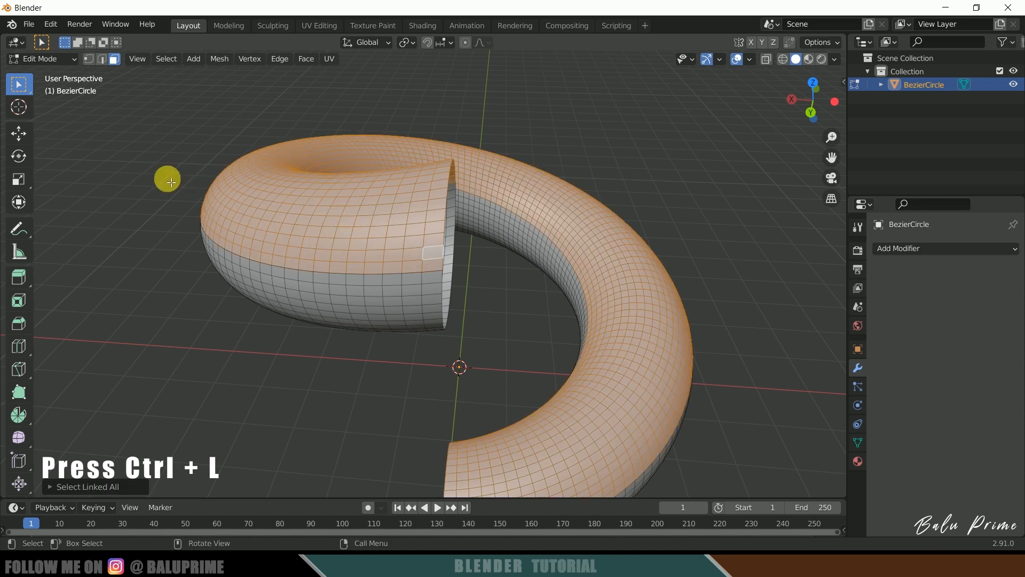
scroll(177, 224, down, 3)
middle_drag(281, 318, 162, 320)
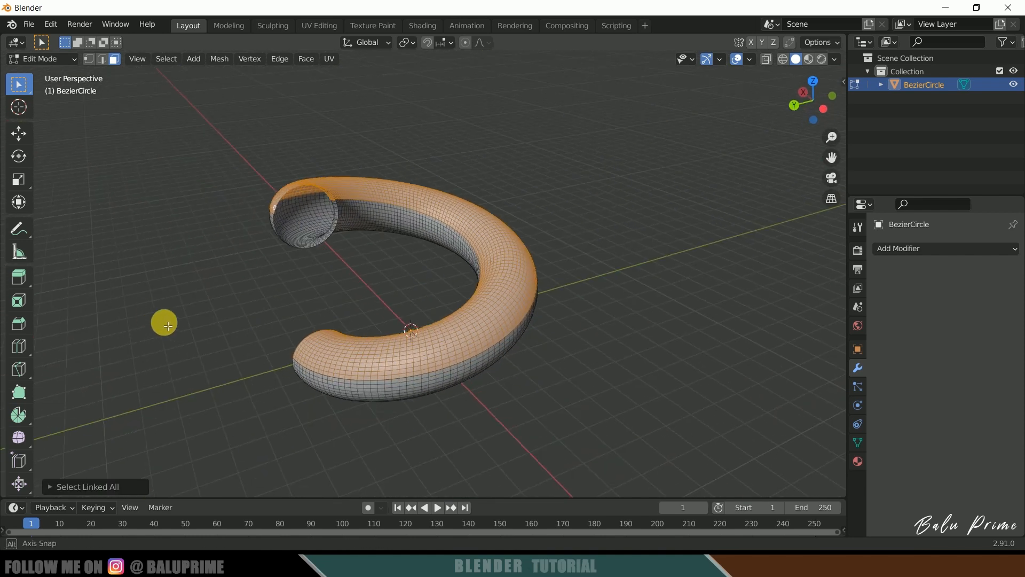
middle_drag(603, 302, 604, 238)
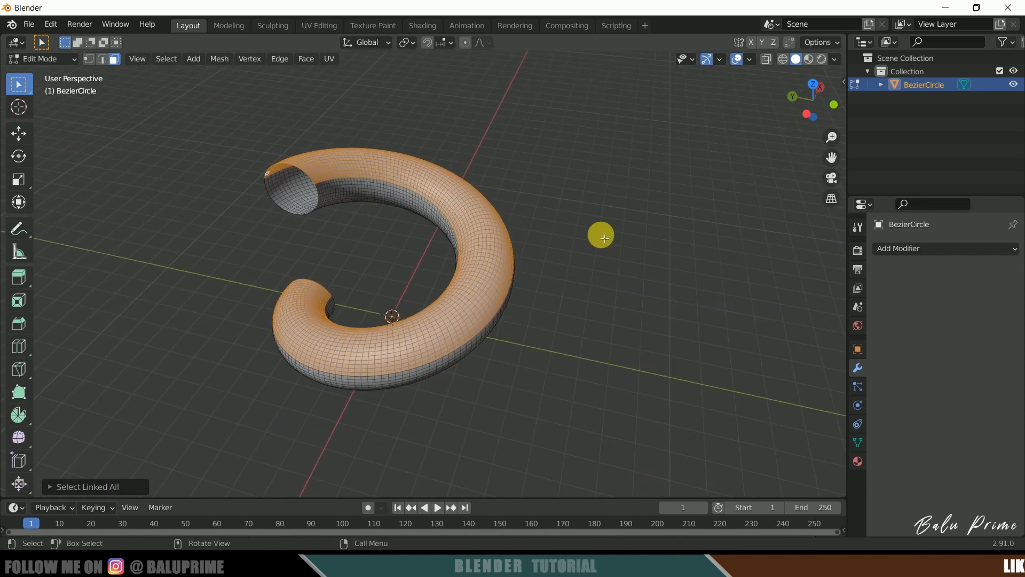
key(x)
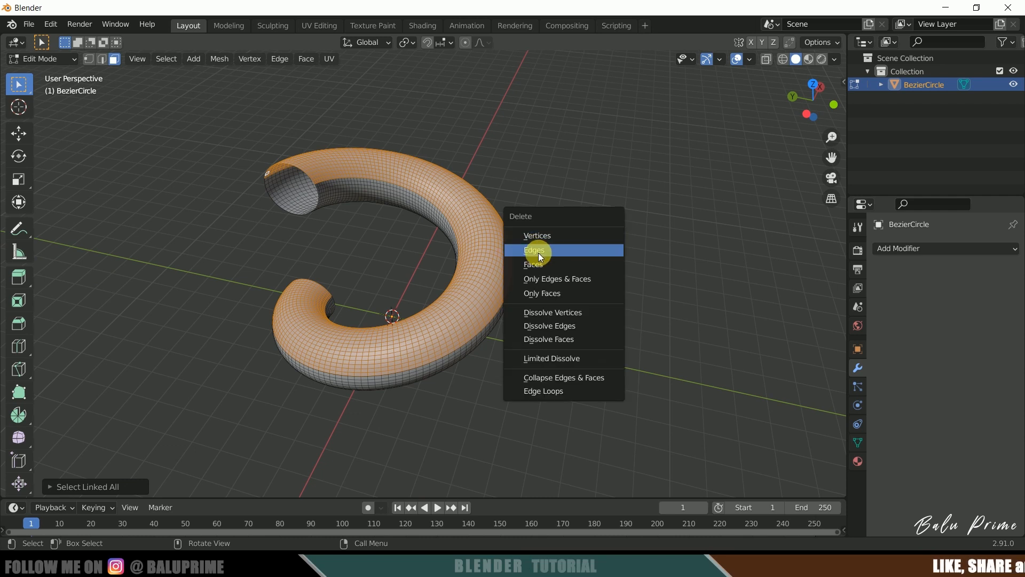
click(526, 265)
middle_drag(537, 355, 276, 218)
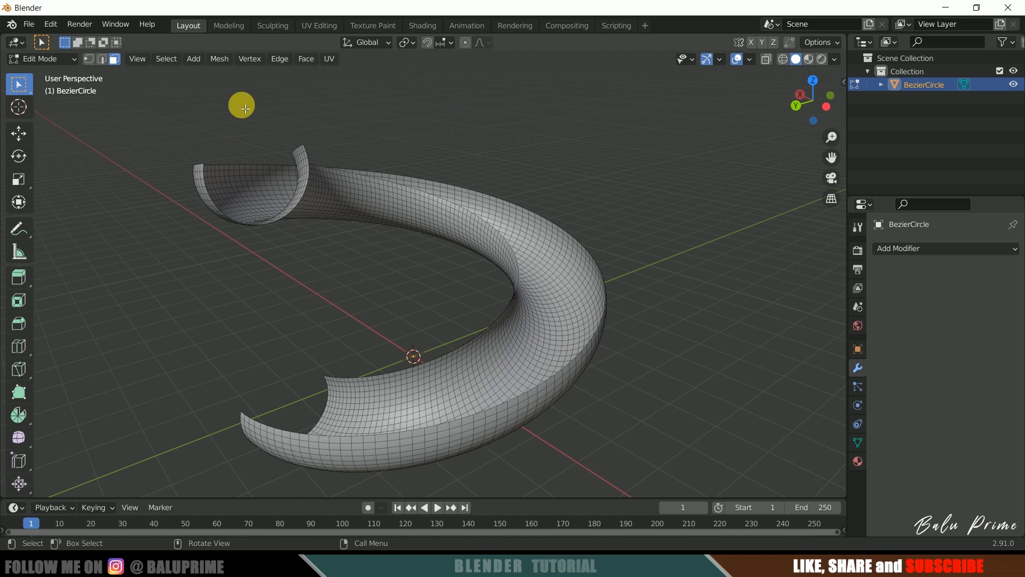
middle_drag(622, 274, 590, 279)
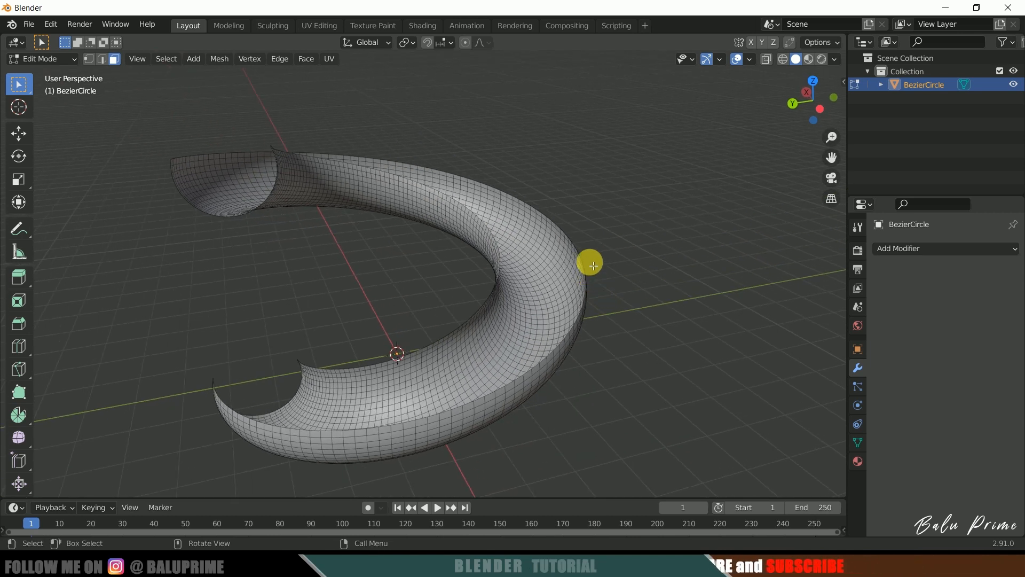
key(Tab)
- Add a Solidify modifier to the remaining open half-tube
middle_drag(591, 264, 687, 332)
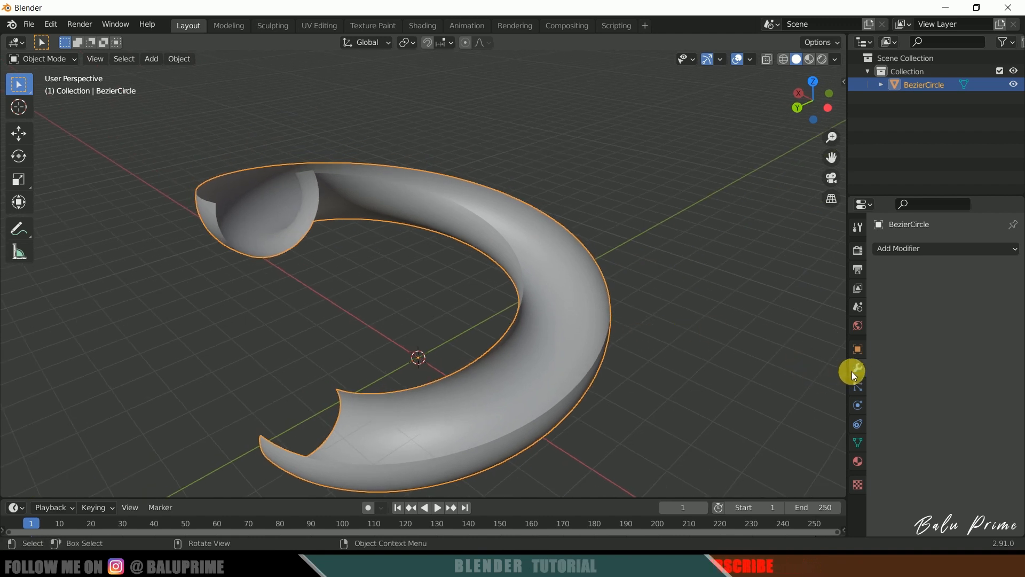
click(908, 250)
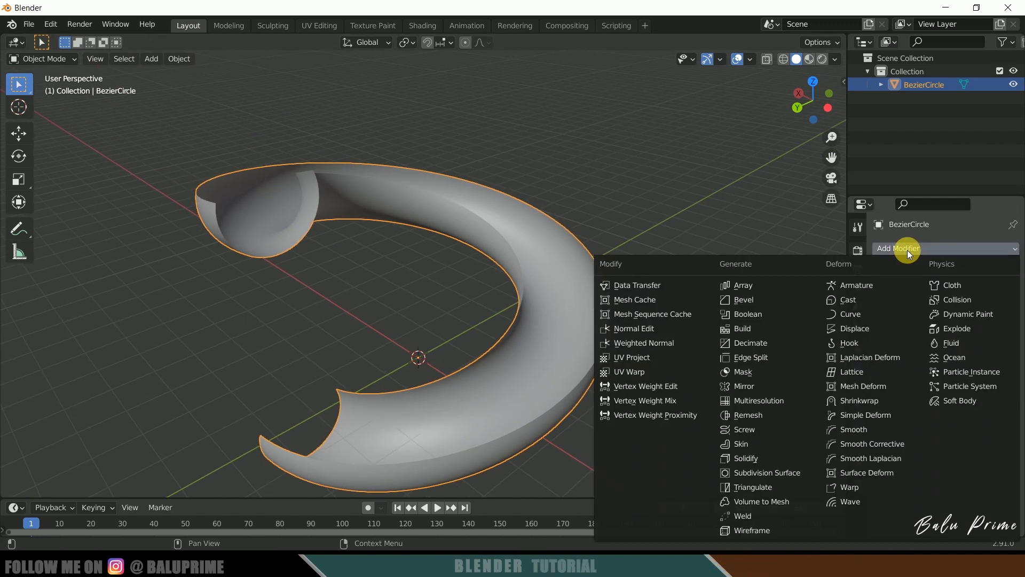
click(750, 459)
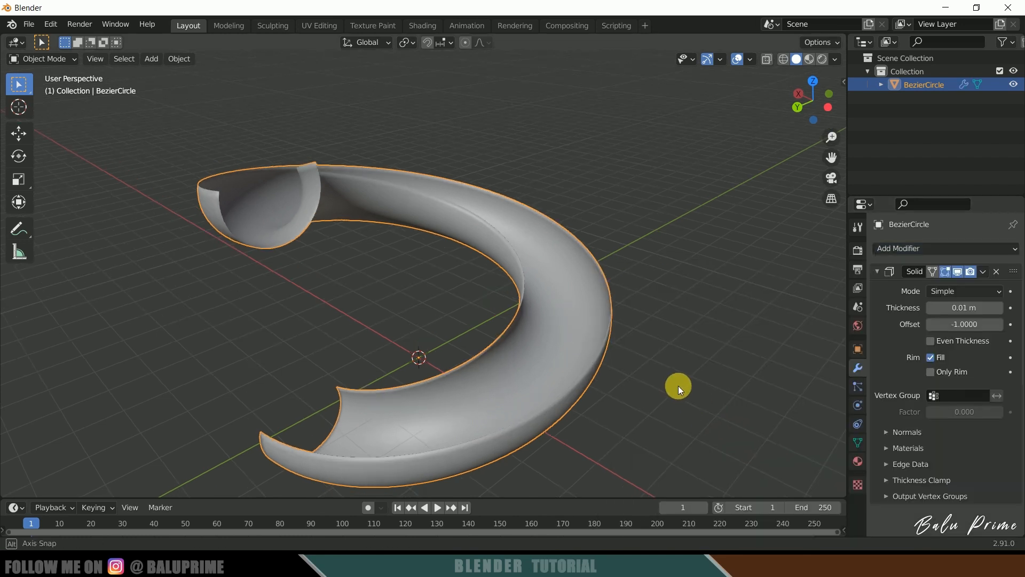
scroll(674, 384, up, 3)
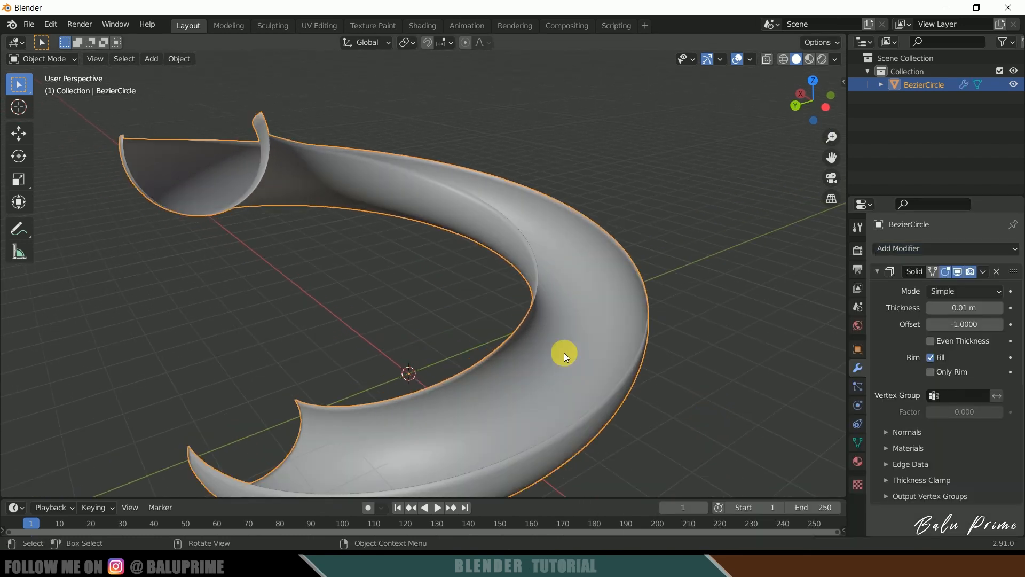
middle_drag(476, 290, 507, 291)
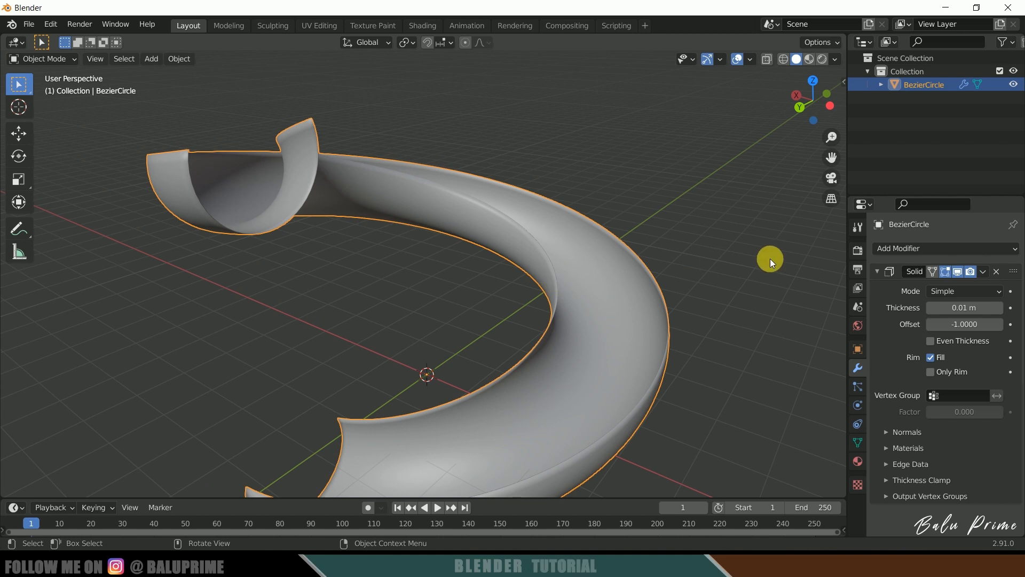
- Set the Solidify thickness of the half-tube to -0.2 m
drag(961, 308, 982, 307)
click(982, 308)
key(BackSpace)
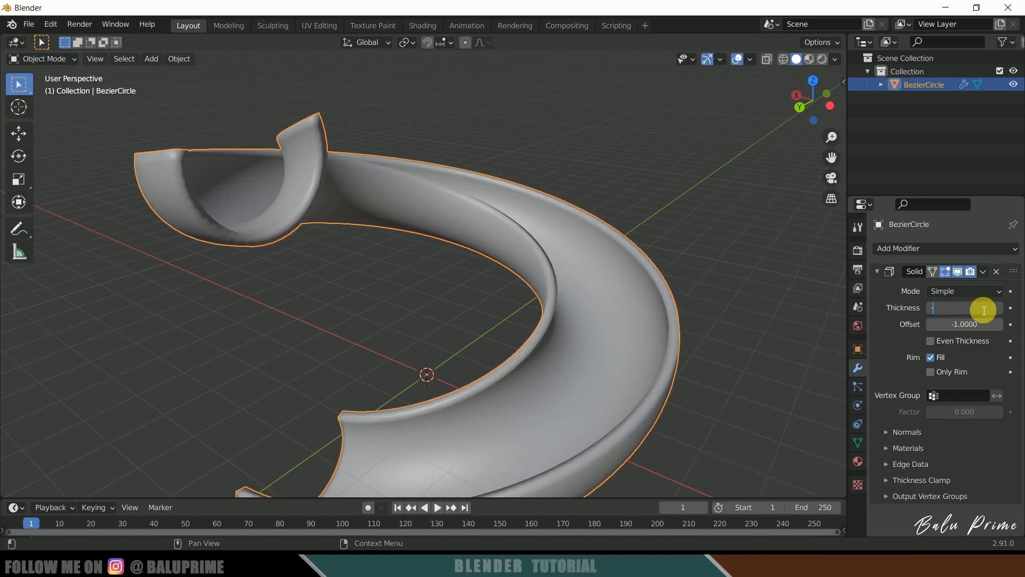
text(-.2)
key(Return)
middle_drag(405, 251, 278, 264)
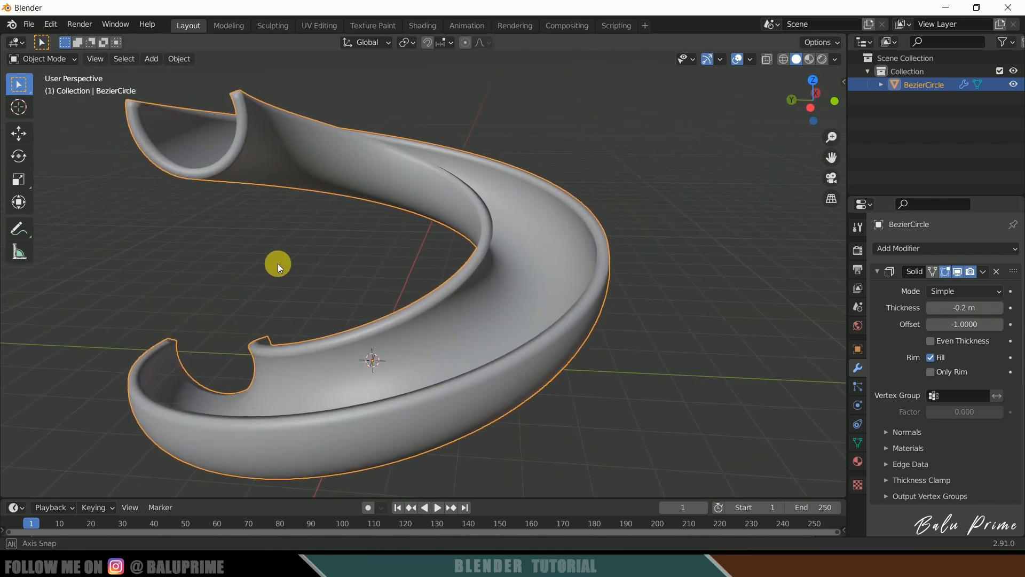
- Turn on Even Thickness for the Solidify modifier and apply the modifier
click(932, 341)
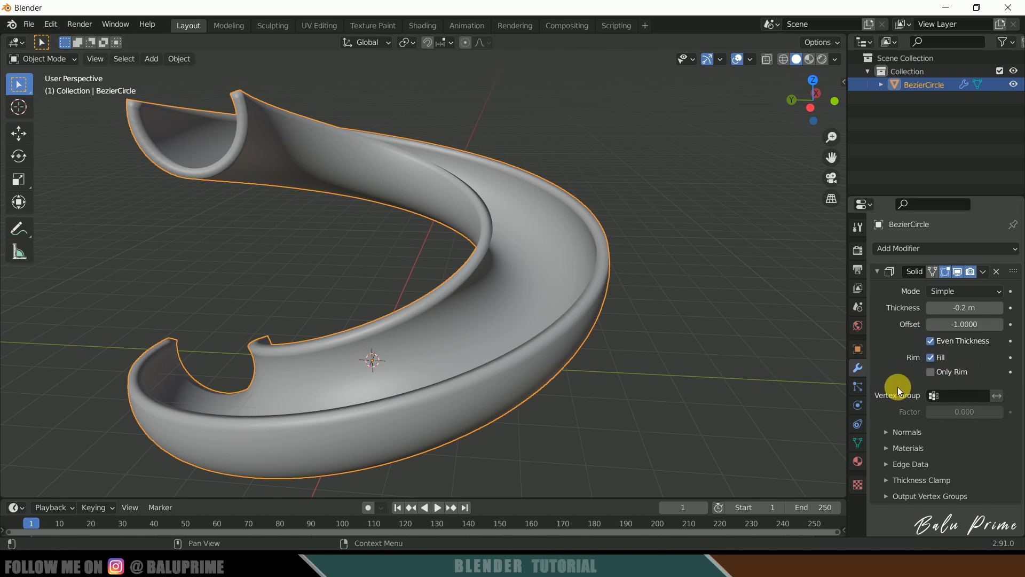
click(984, 272)
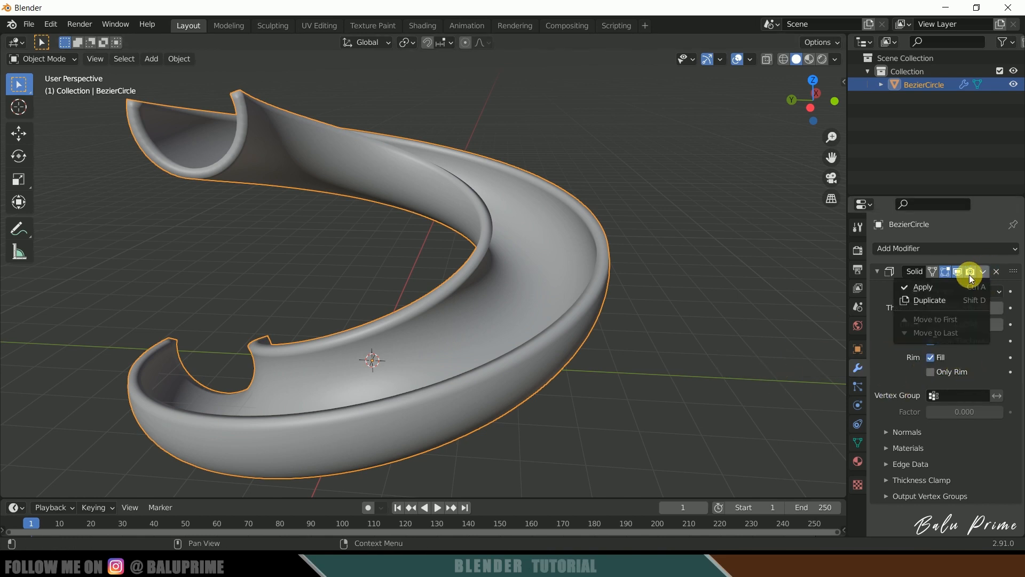
click(924, 286)
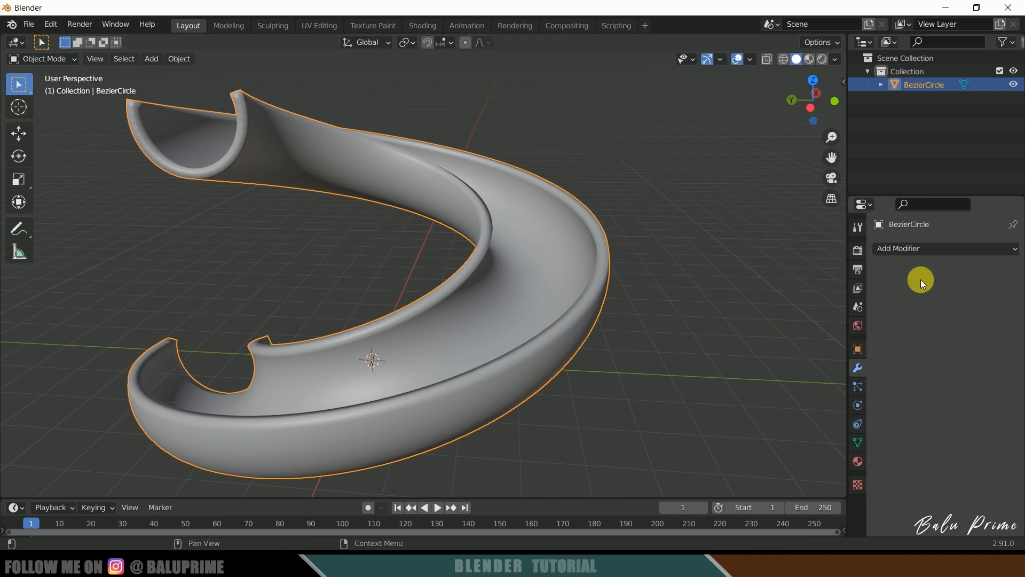
- Add an Edge Split modifier with a 30° edge angle to the slide and apply it
click(911, 247)
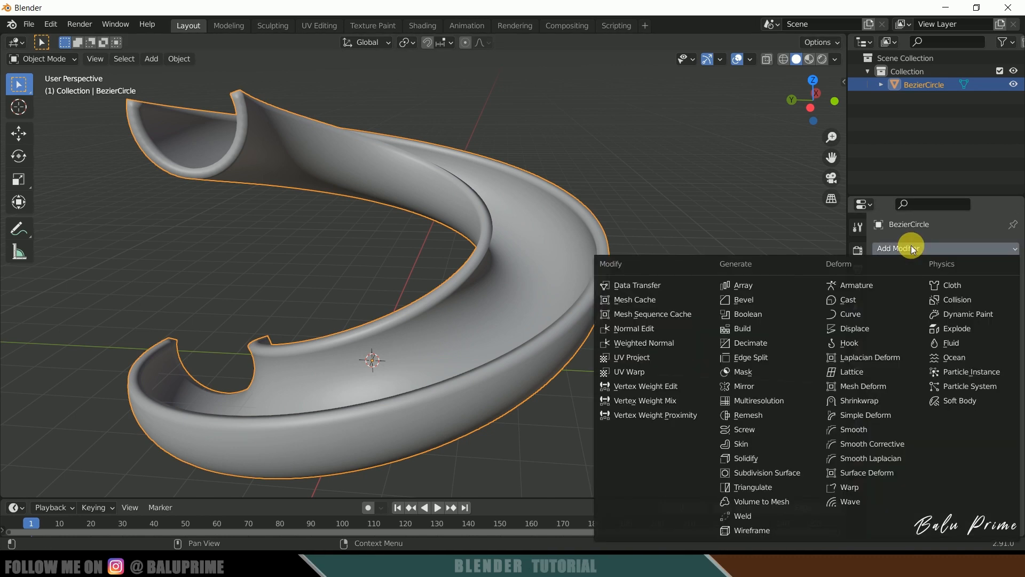
click(755, 354)
middle_drag(377, 341, 219, 136)
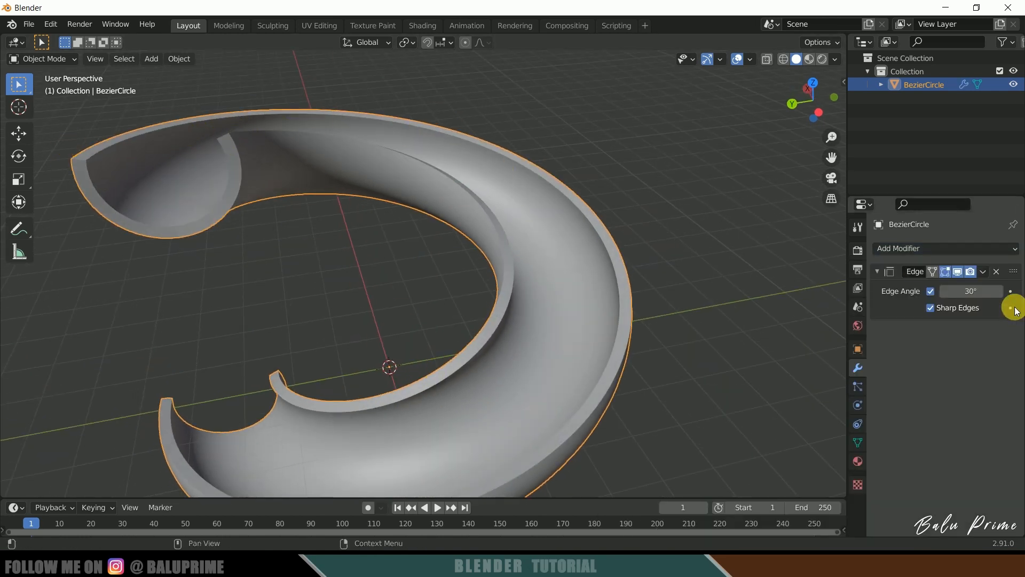
click(984, 272)
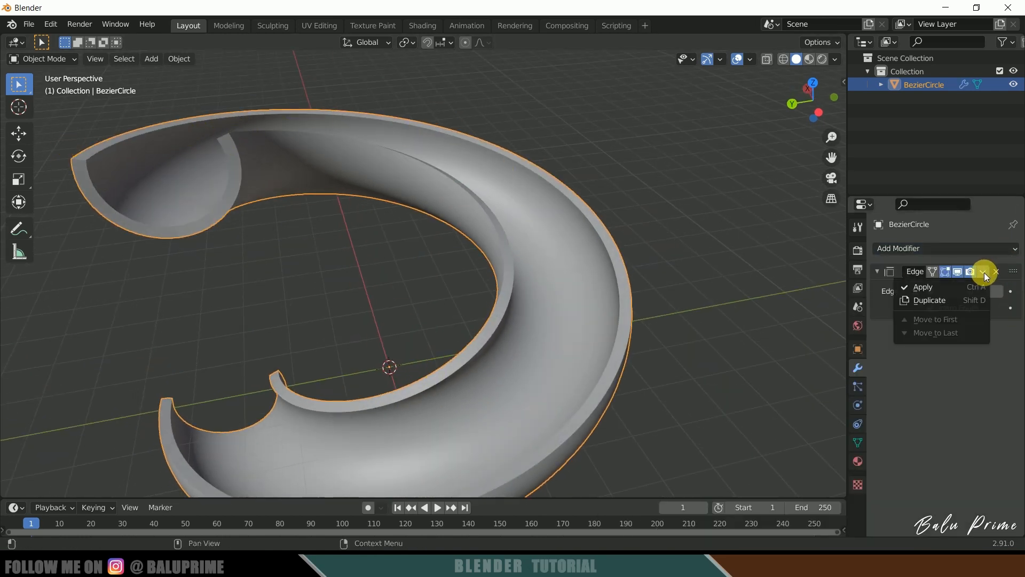
click(924, 287)
middle_drag(613, 297, 646, 277)
scroll(581, 312, down, 4)
middle_drag(581, 312, 352, 178)
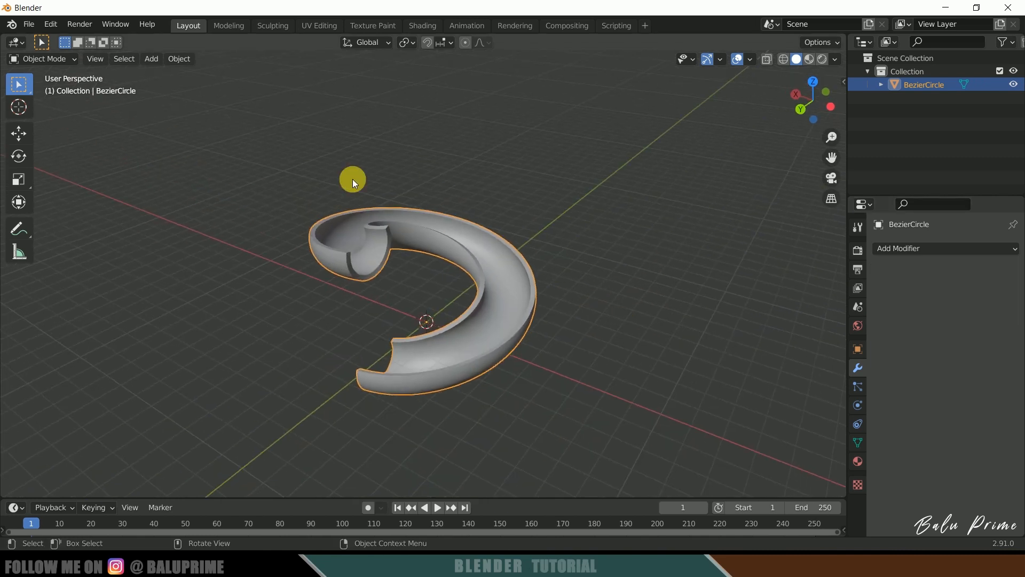
- Add a UV sphere mesh to the scene
click(152, 57)
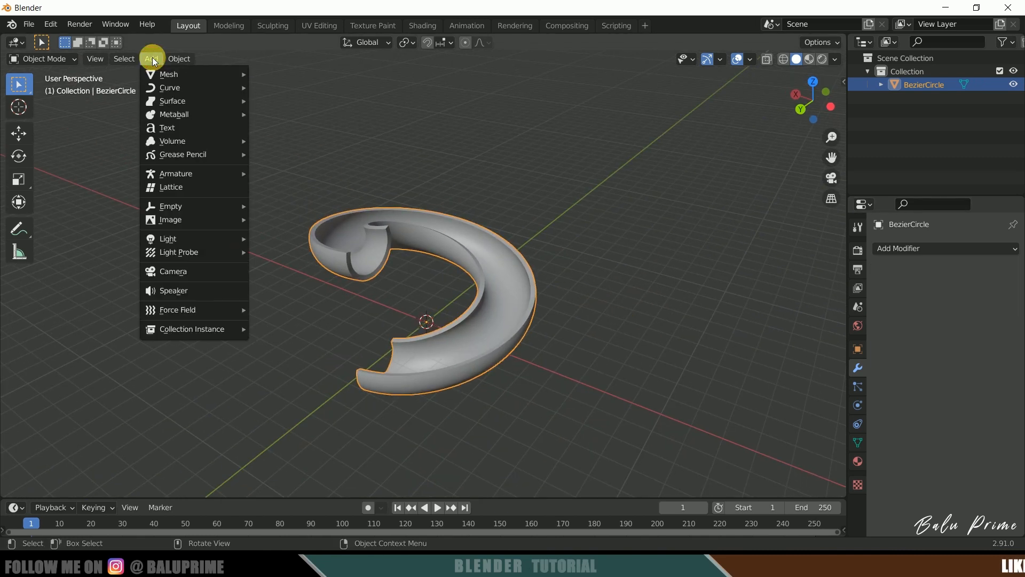
mouse_move(171, 75)
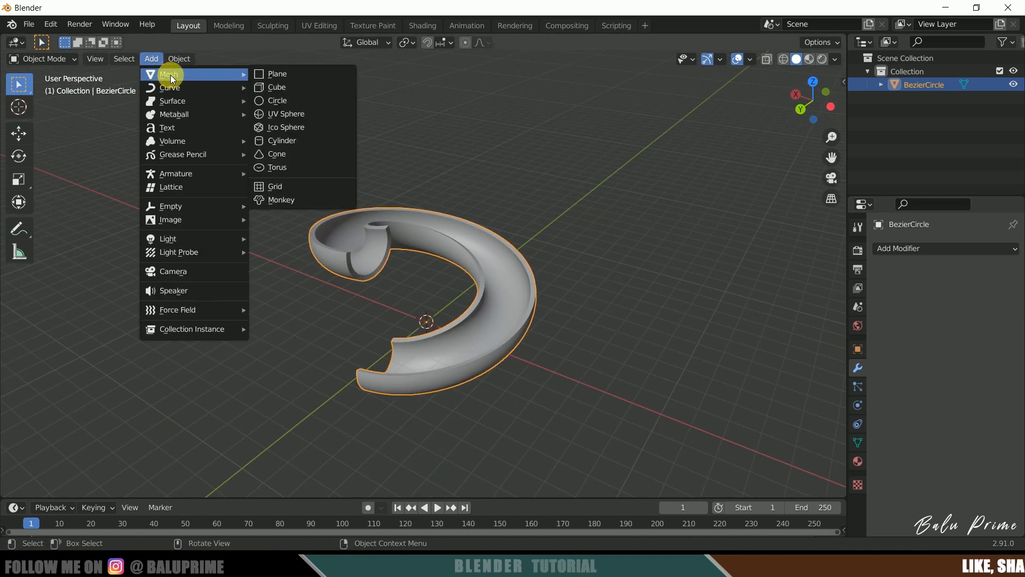
click(286, 114)
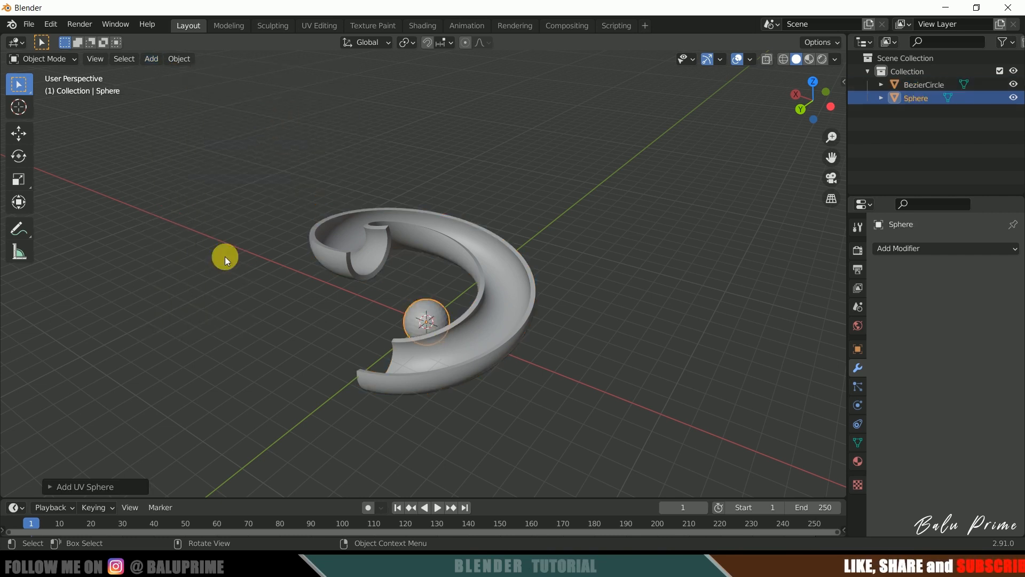
- Move the UV sphere up and over to the upper end of the spiral slide
click(17, 133)
drag(431, 276, 244, 235)
scroll(490, 219, up, 4)
drag(286, 186, 278, 98)
scroll(387, 287, down, 1)
middle_drag(387, 287, 539, 286)
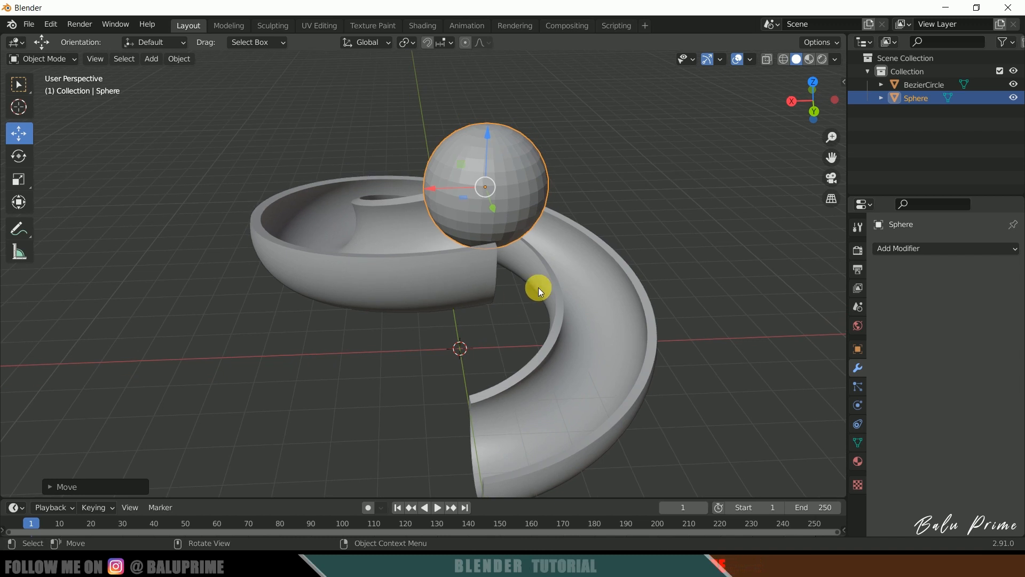
- Scale the sphere down slightly and align it over the channel at the slide's upper end
key(s)
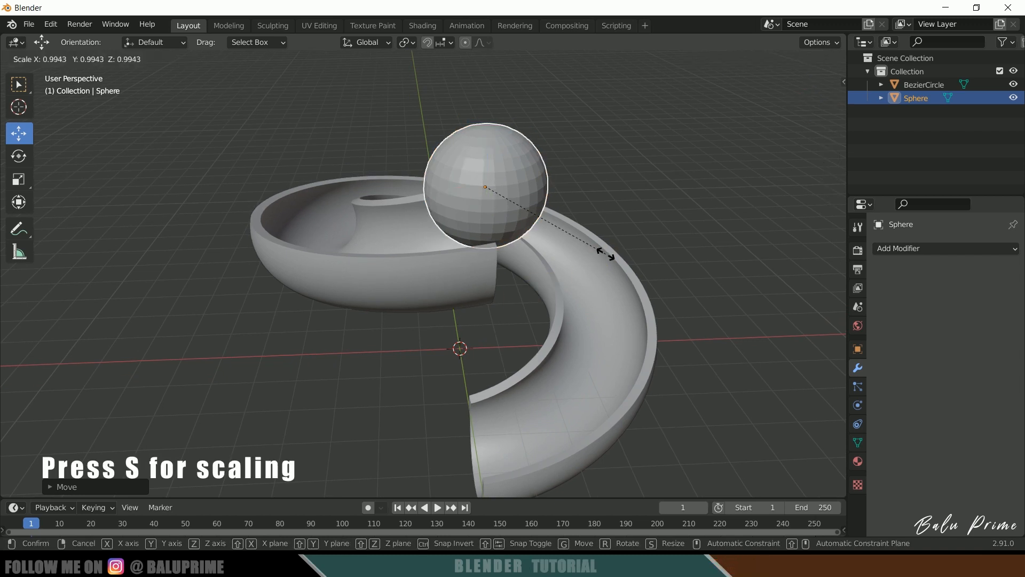
click(575, 244)
middle_drag(576, 243, 293, 335)
drag(229, 354, 212, 360)
middle_drag(213, 281, 298, 339)
drag(209, 226, 207, 224)
middle_drag(207, 224, 648, 334)
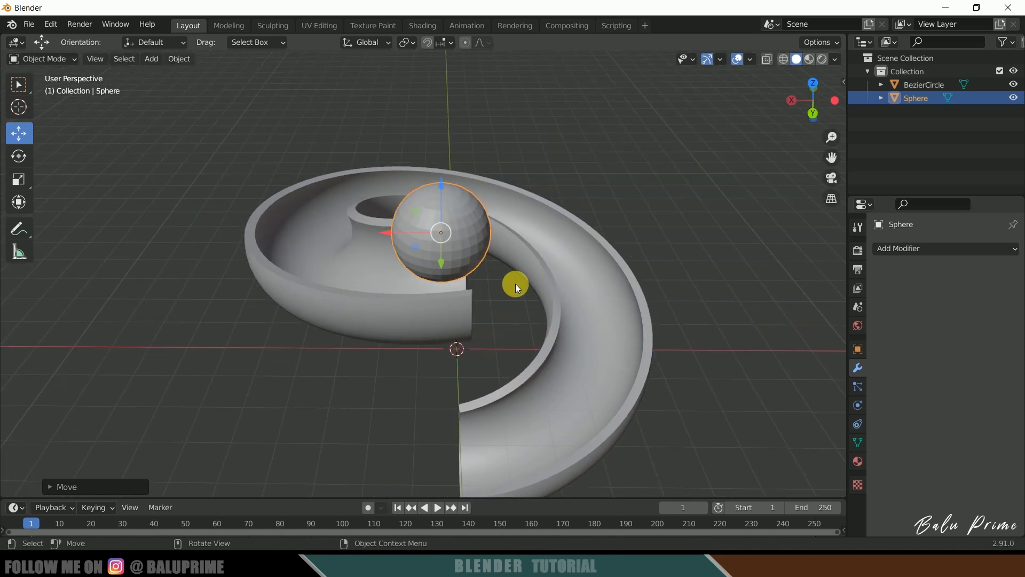
- Add a Subdivision Surface modifier to the sphere and set its shading to smooth
click(695, 193)
click(412, 248)
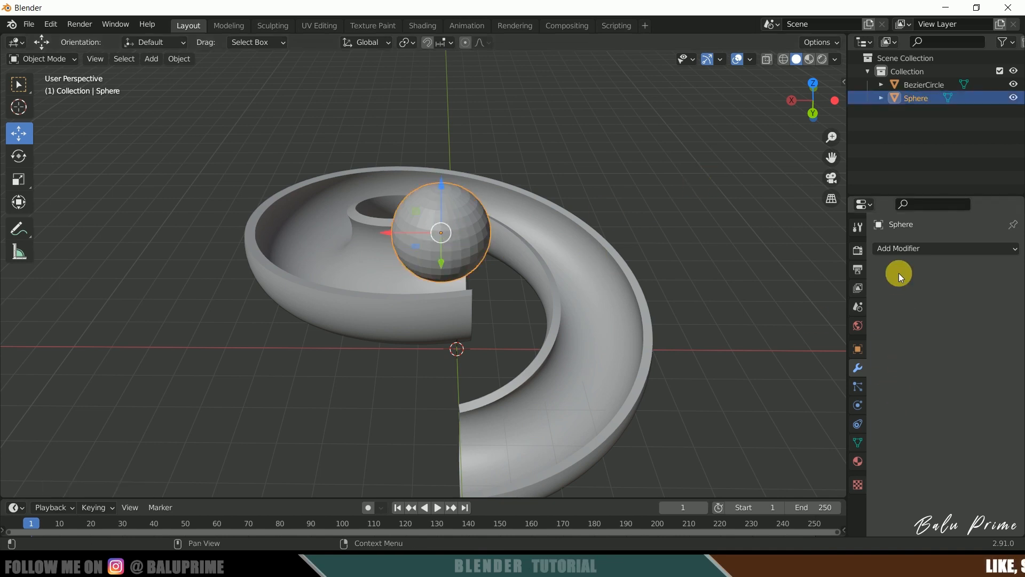
click(911, 248)
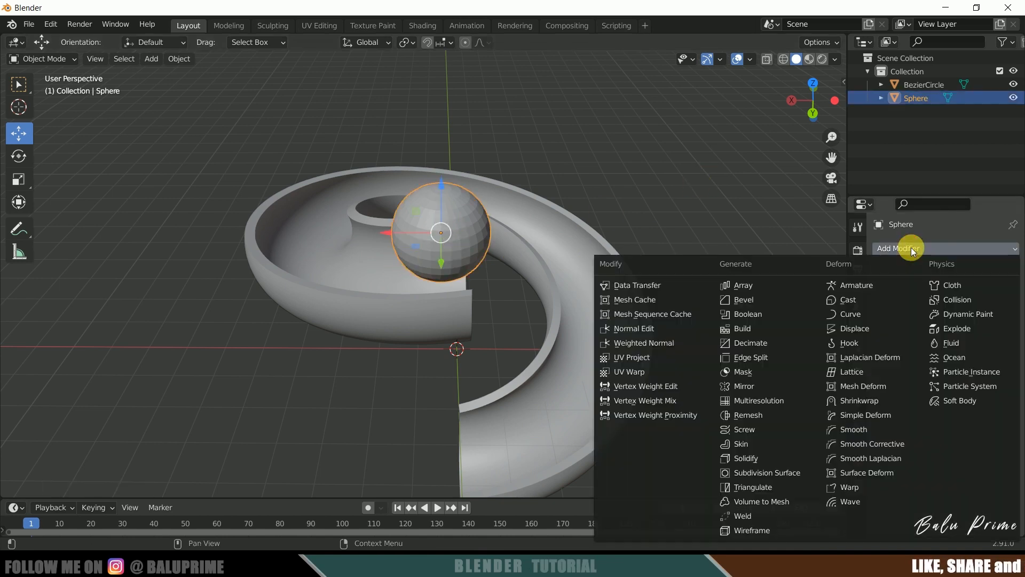
click(757, 474)
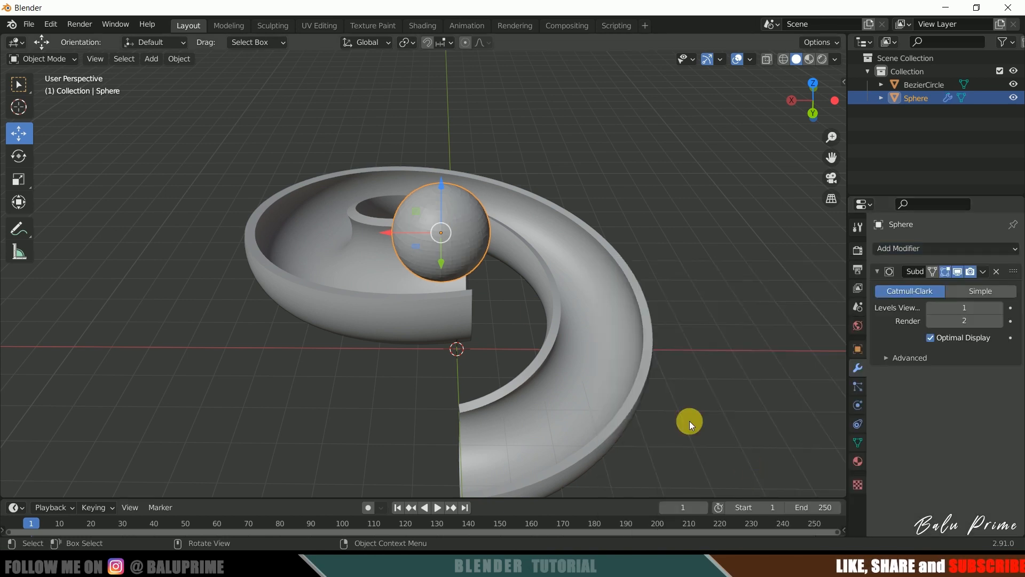
right_click(467, 216)
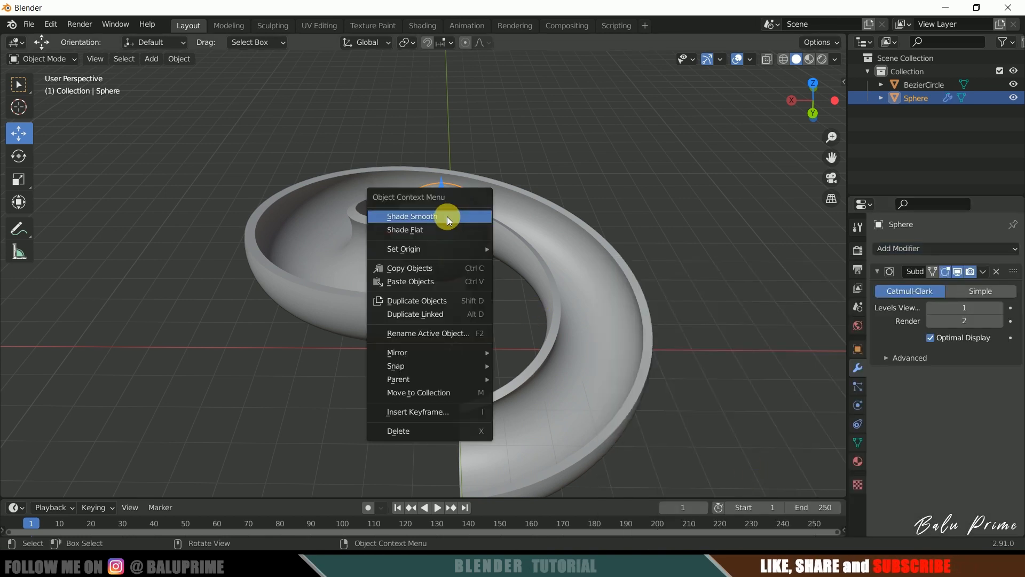
click(447, 216)
mouse_move(530, 300)
middle_down()
mouse_move(556, 297)
mouse_move(556, 280)
mouse_move(541, 315)
mouse_move(525, 311)
middle_up()
- Raise the sphere vertically well above the slide's upper end and deselect it
scroll(540, 315, down, 3)
scroll(525, 312, down, 3)
drag(531, 171, 542, 76)
middle_drag(446, 279, 327, 274)
click(666, 290)
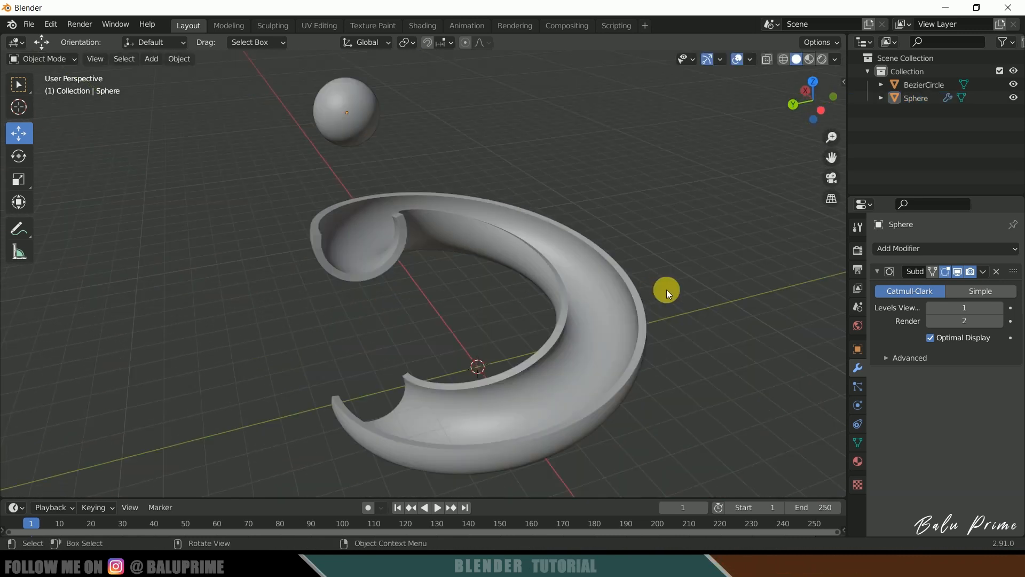
- Give the spiral slide a Passive rigid body with its collision shape set to Mesh, and deselect it
click(491, 236)
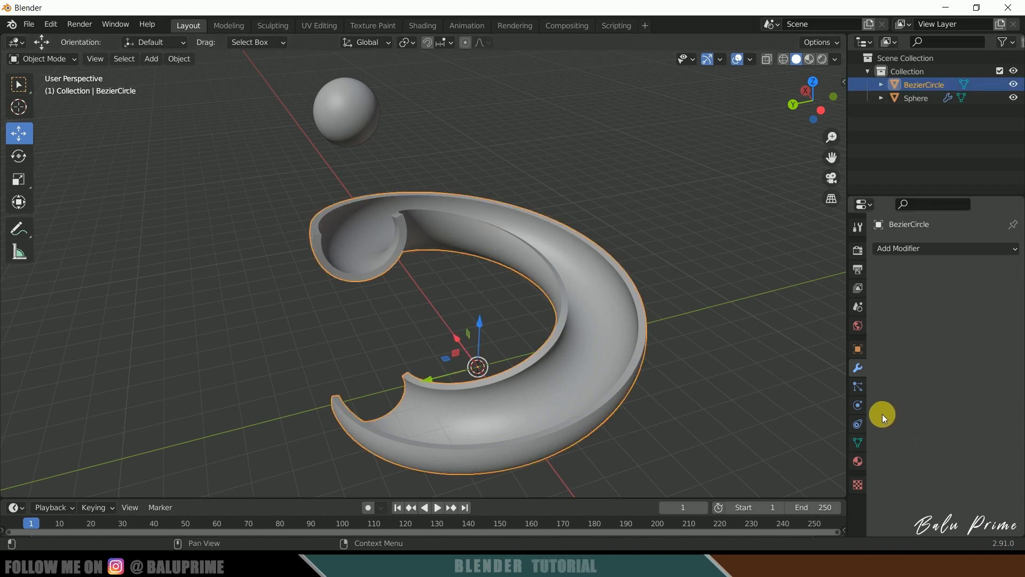
click(856, 405)
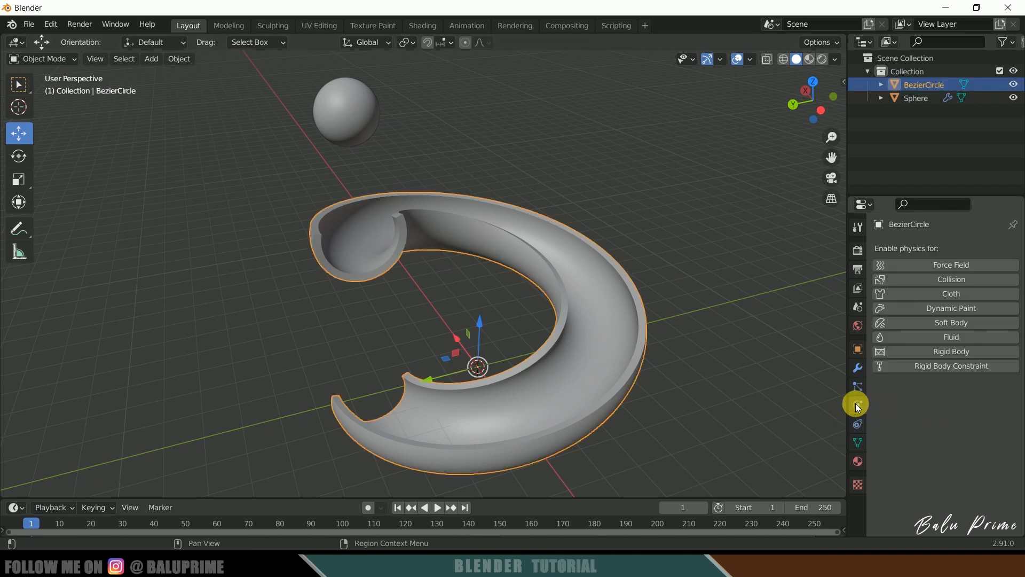
click(945, 353)
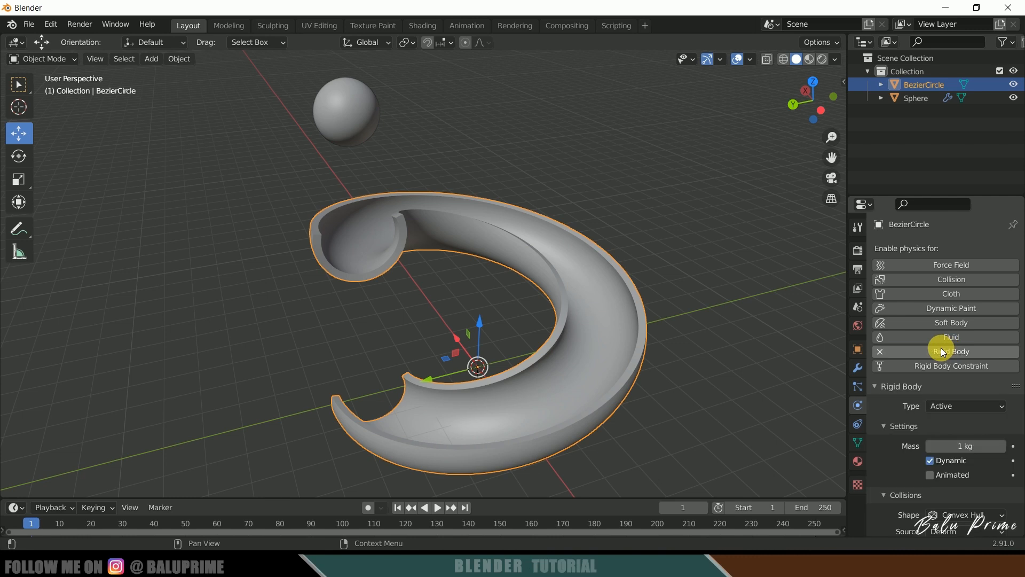
scroll(893, 413, down, 2)
click(956, 364)
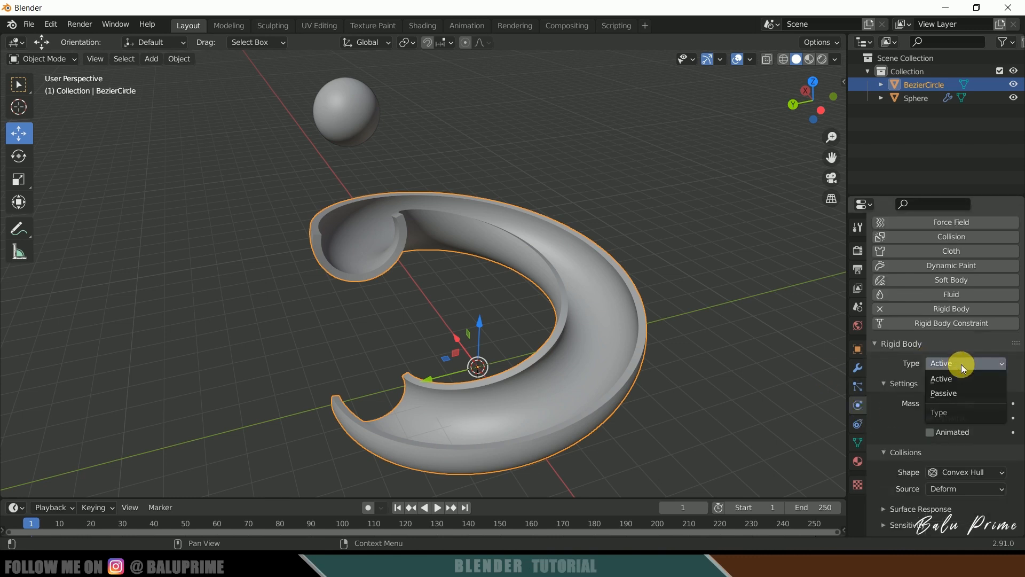
click(943, 390)
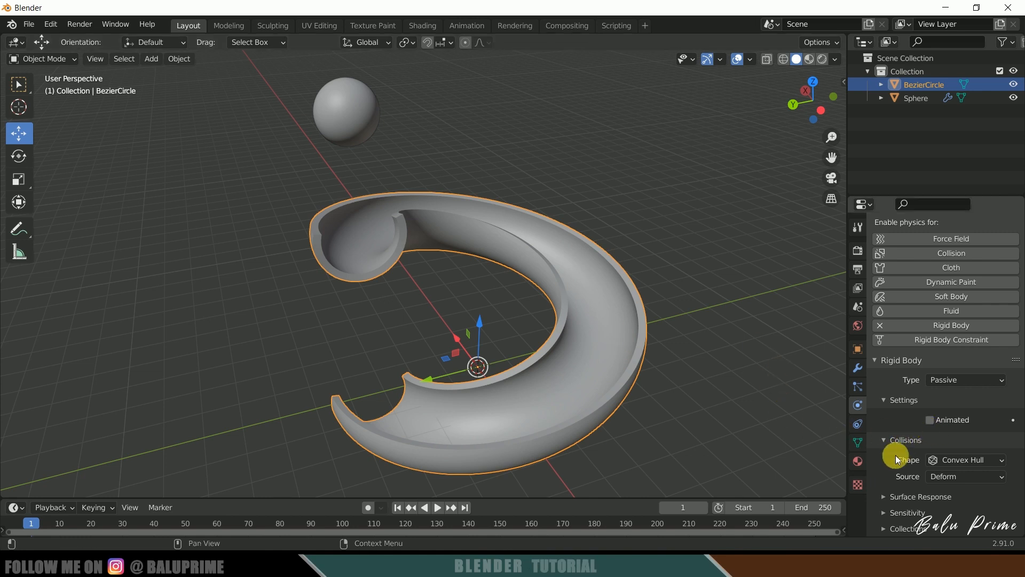
click(960, 459)
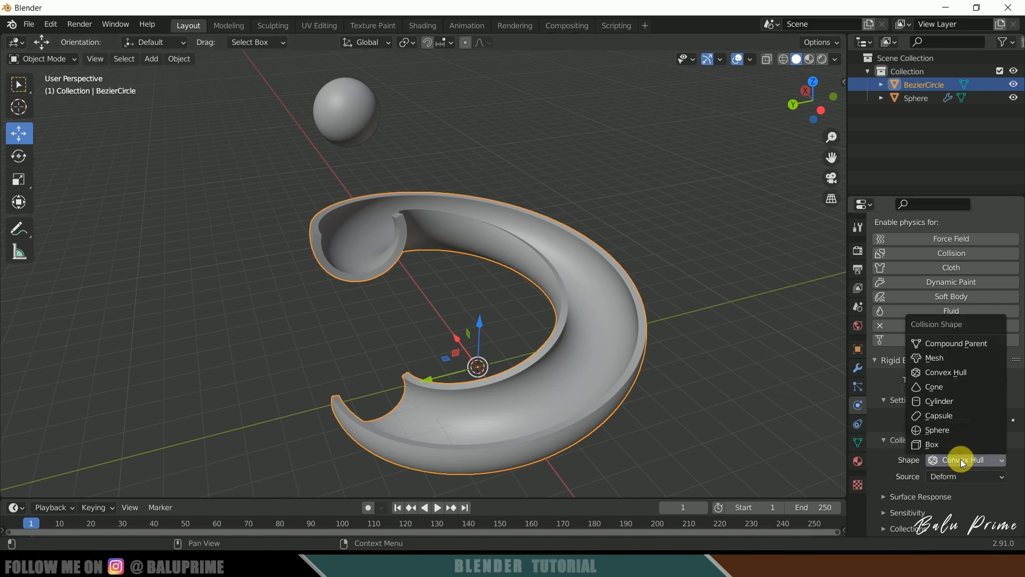
click(942, 357)
click(435, 138)
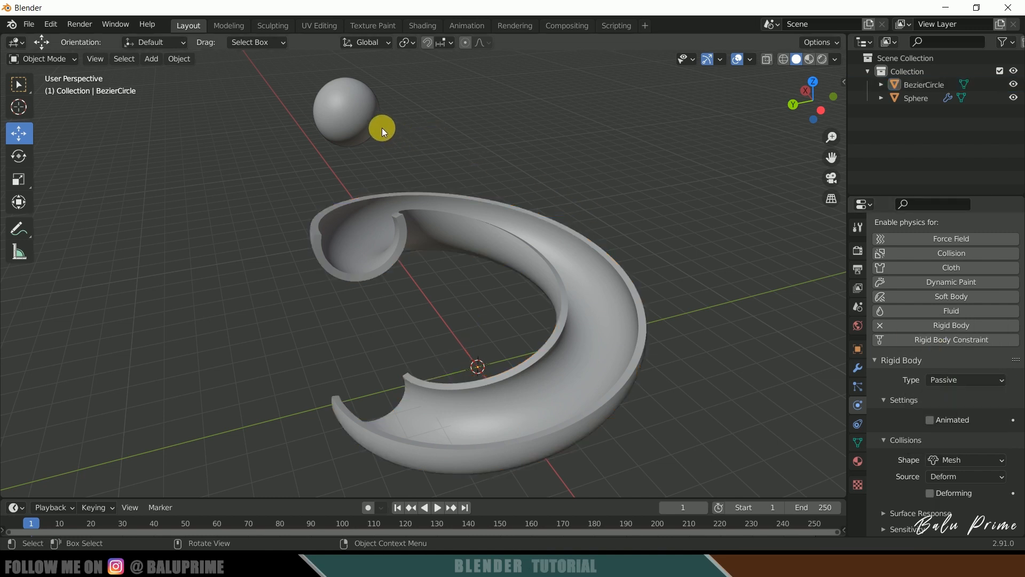
- Give the sphere an Active rigid body with a Mesh collision shape and a mass of 10 kg
click(363, 117)
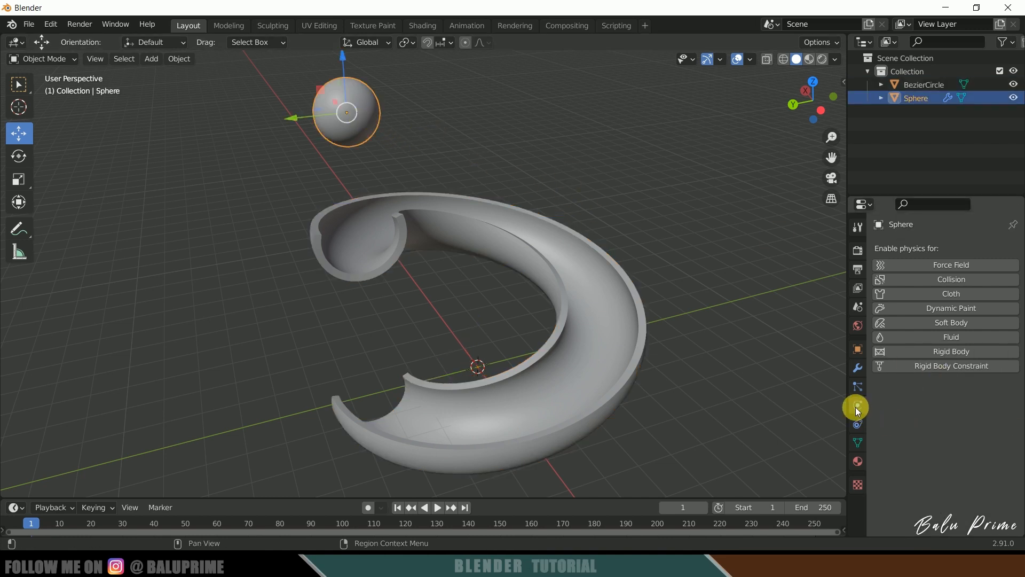
click(956, 351)
scroll(908, 406, down, 2)
click(966, 362)
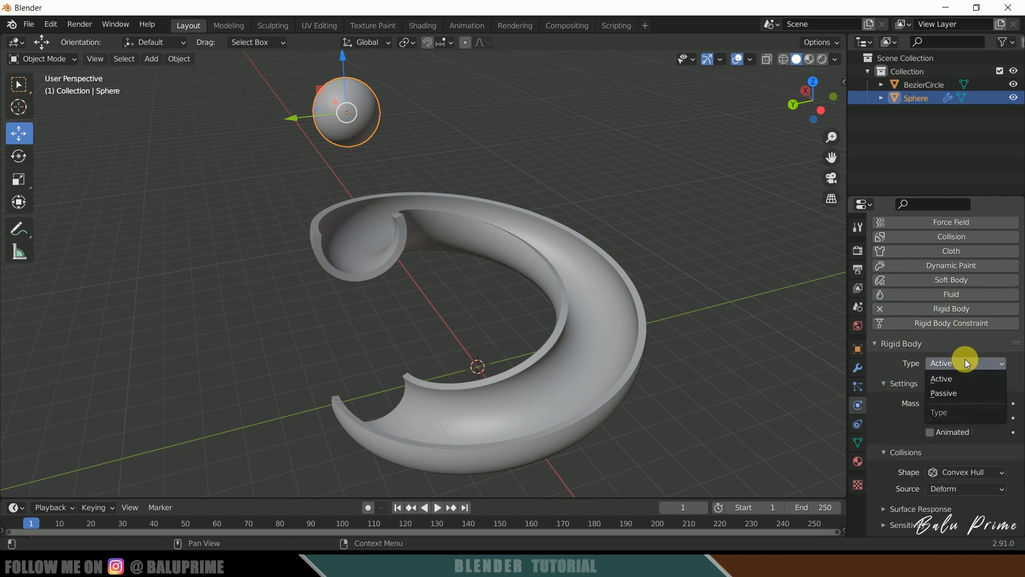
click(950, 378)
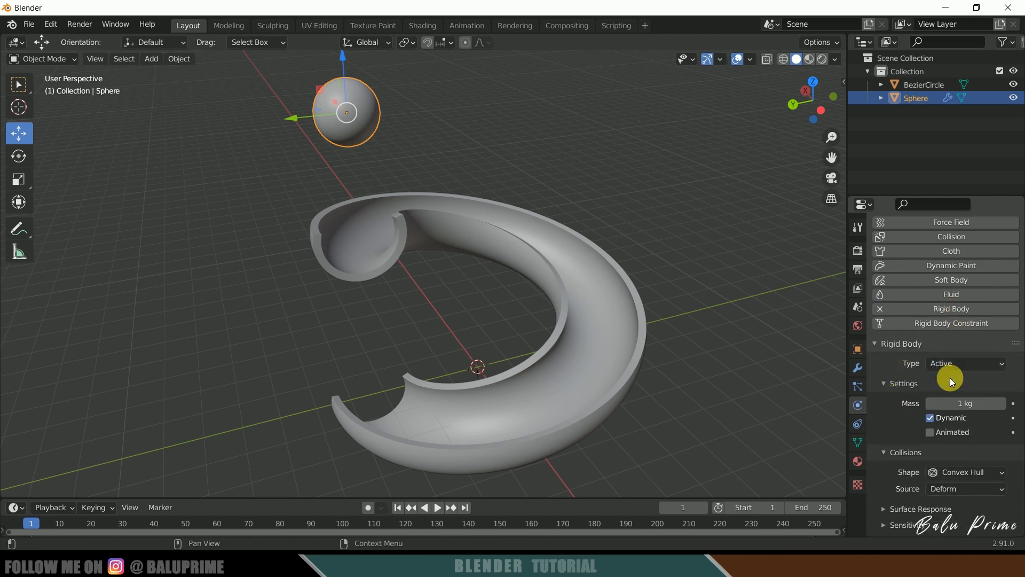
scroll(899, 408, down, 1)
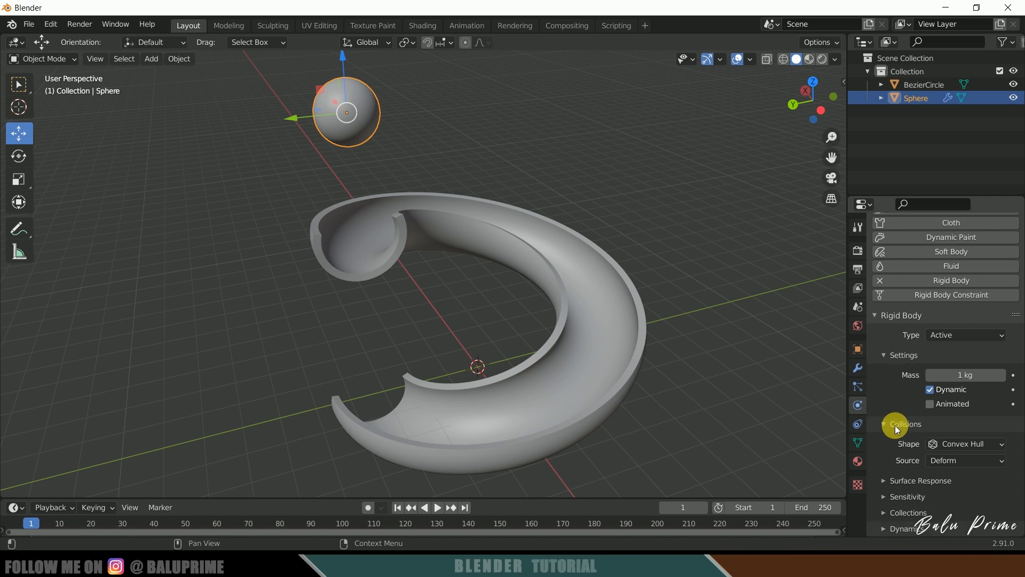
click(935, 451)
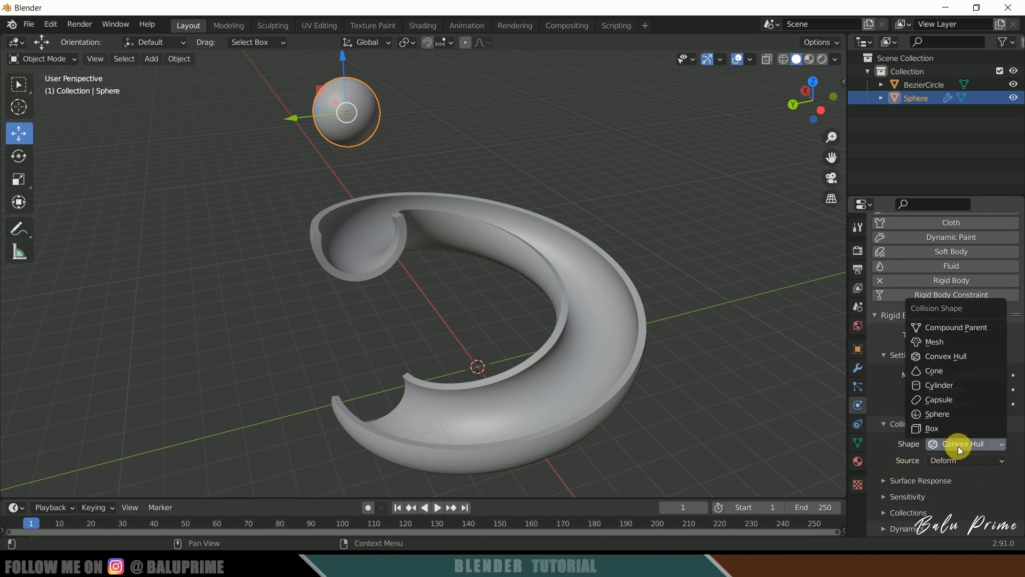
click(943, 341)
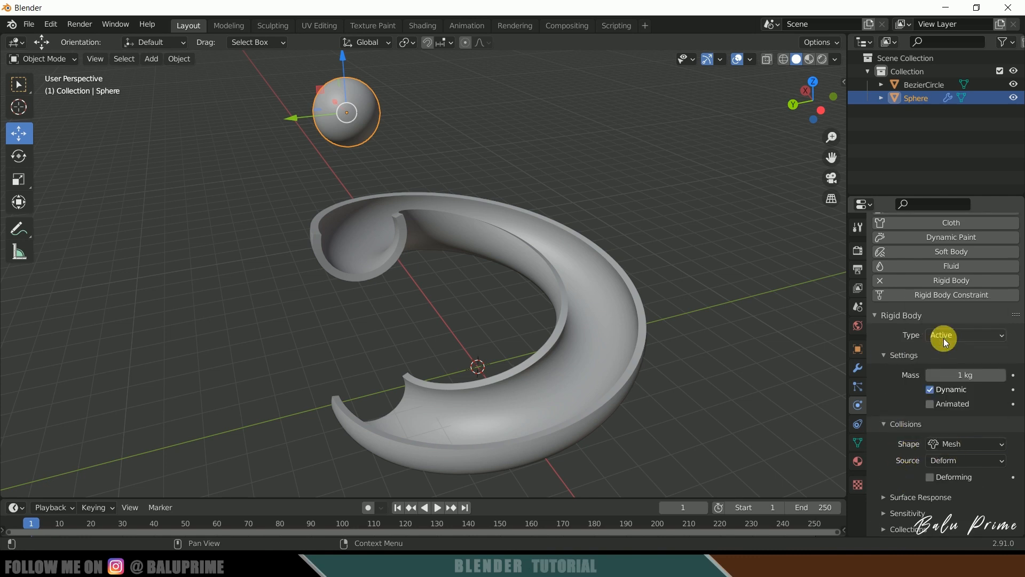
click(975, 379)
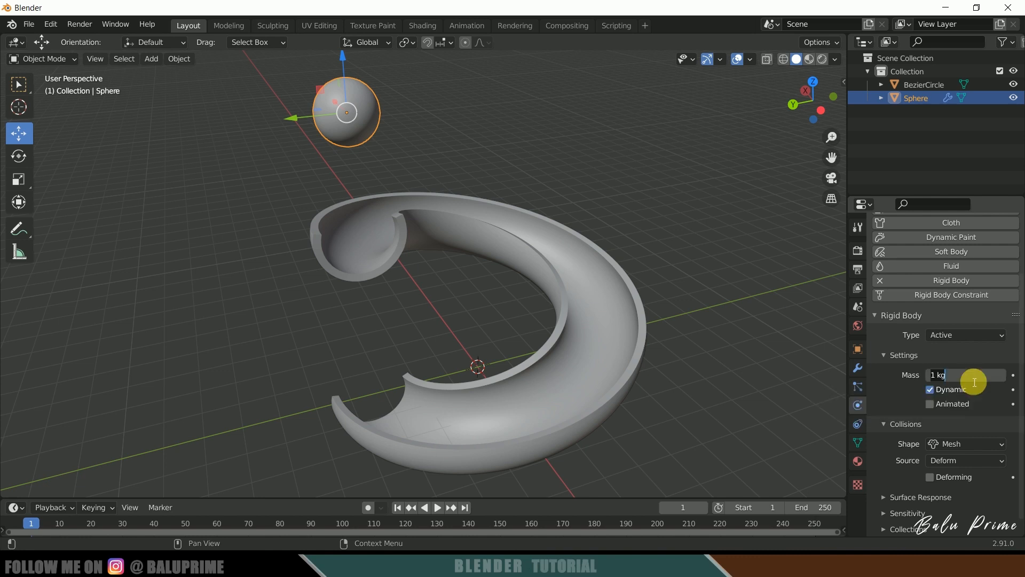
- Play the simulation to check how the ball rolls down the slide, and return to the first frame
middle_drag(631, 277, 730, 260)
scroll(694, 262, down, 1)
middle_drag(604, 247, 529, 364)
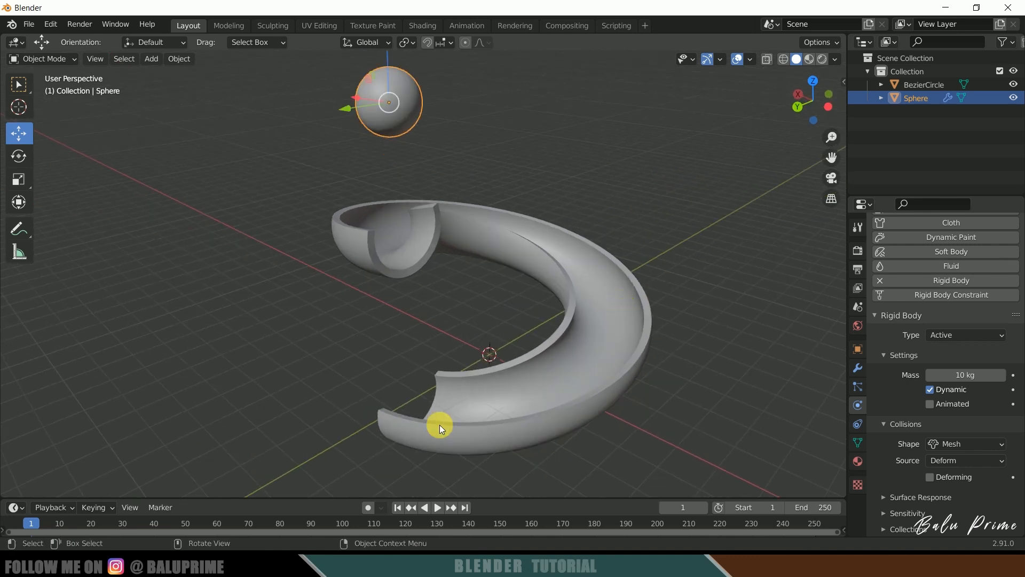
click(437, 508)
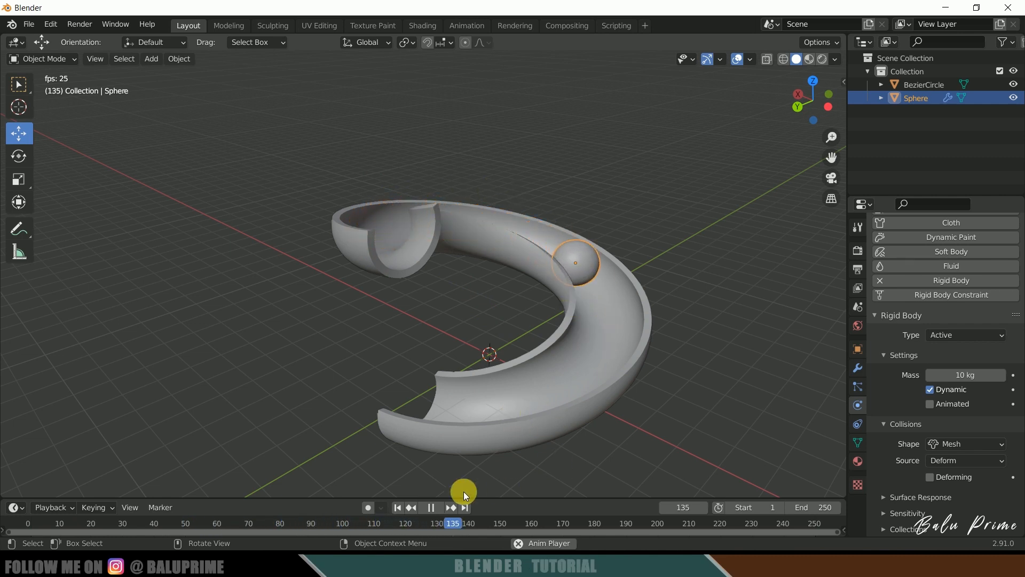
click(431, 507)
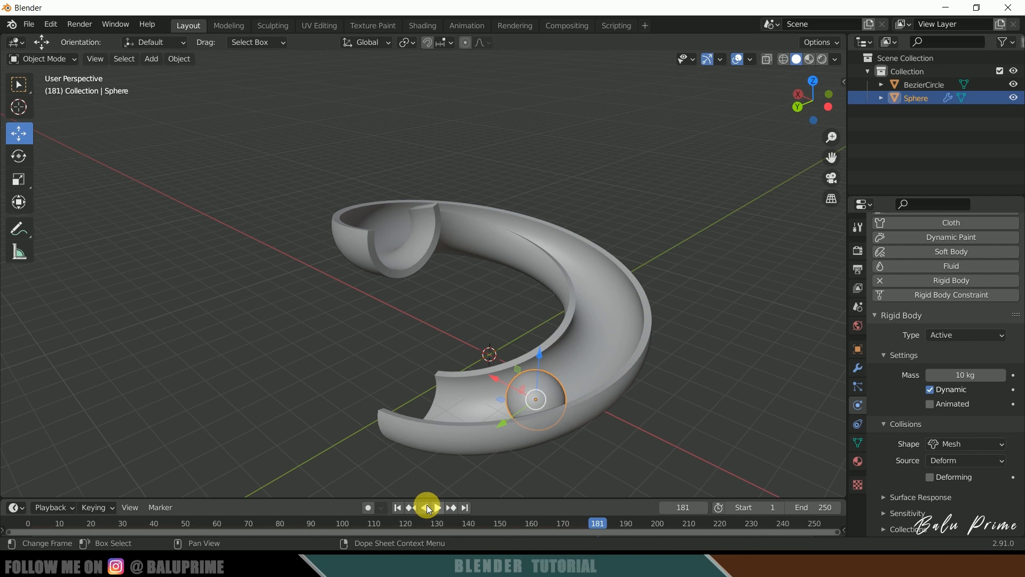
click(397, 508)
- Set the surface response friction to 1.000 on both the sphere's and the slide's rigid bodies
middle_drag(438, 257, 451, 135)
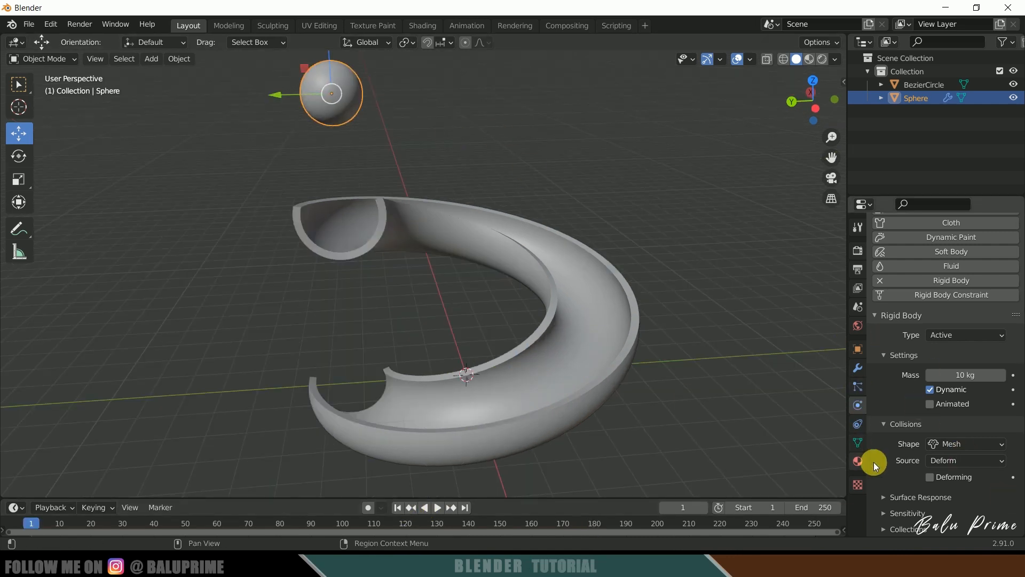
scroll(889, 475, down, 1)
click(883, 478)
scroll(880, 465, down, 2)
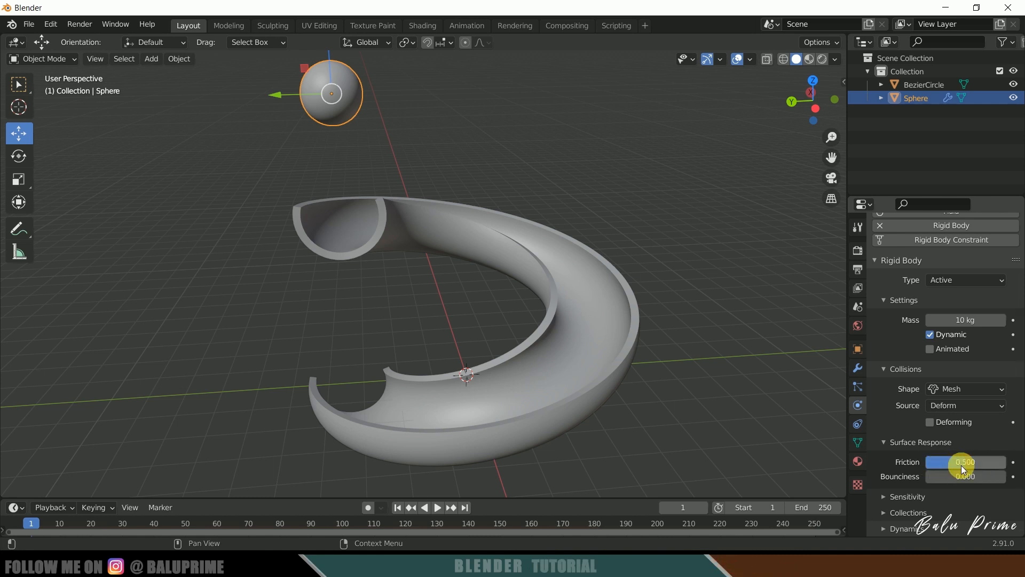
drag(969, 465, 1004, 466)
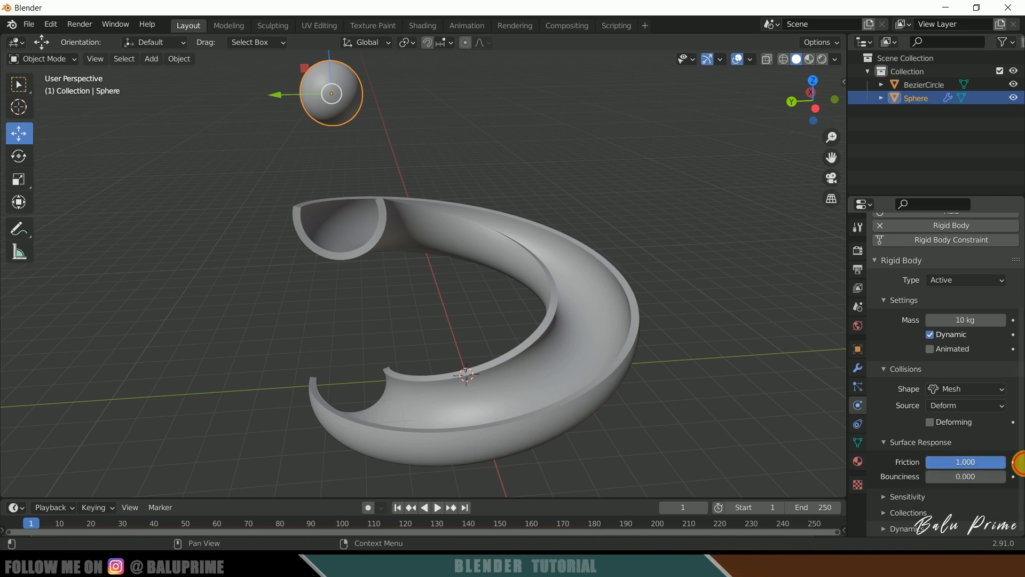
click(462, 234)
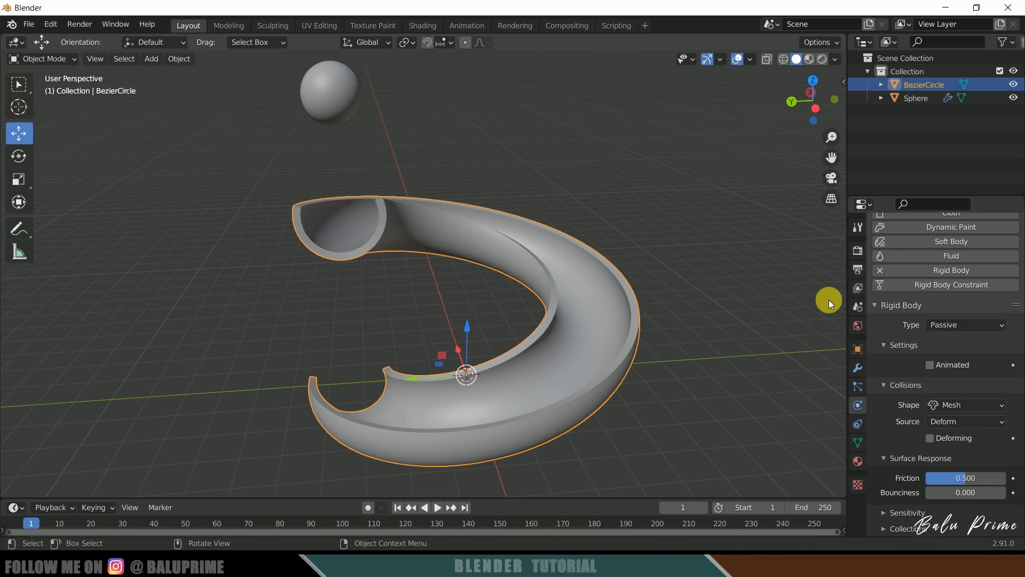
drag(966, 479, 1004, 480)
- Replay the simulation to check the ball's motion with the new friction, and rewind to frame 1
click(439, 506)
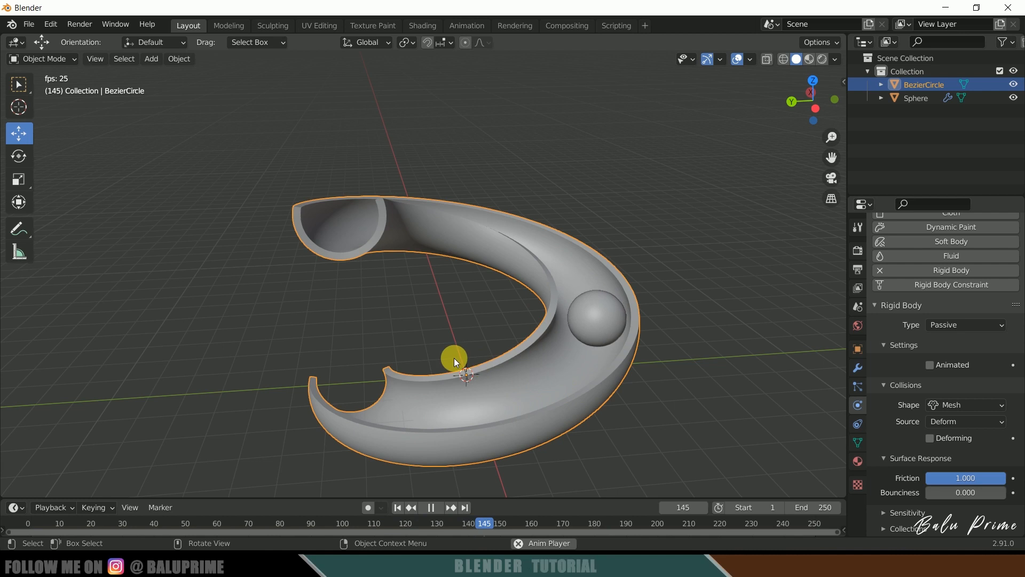
click(430, 508)
click(398, 507)
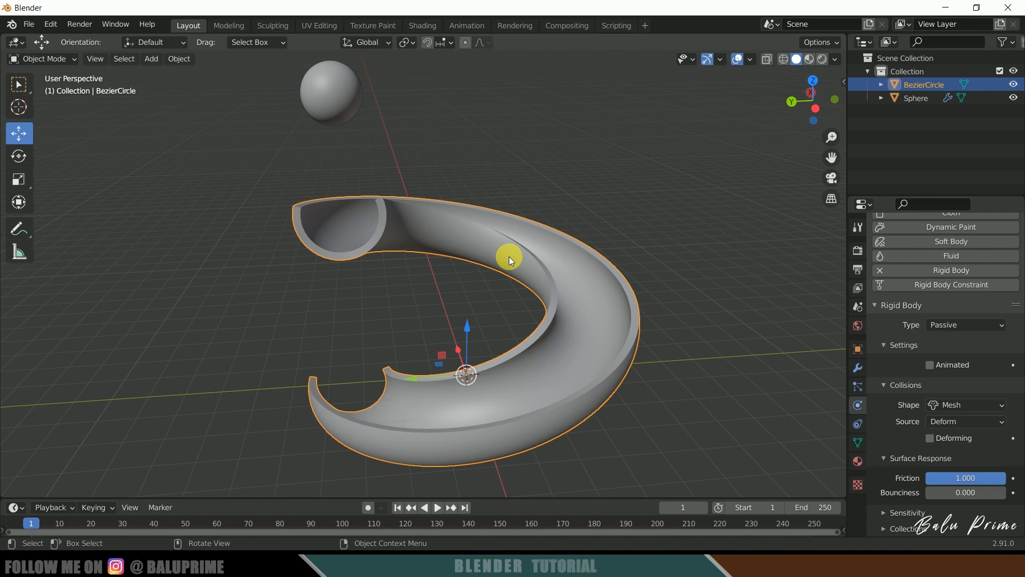
- Show the scene's Rigid Body World cache settings and play through the full 250-frame range to cache the simulation
click(858, 309)
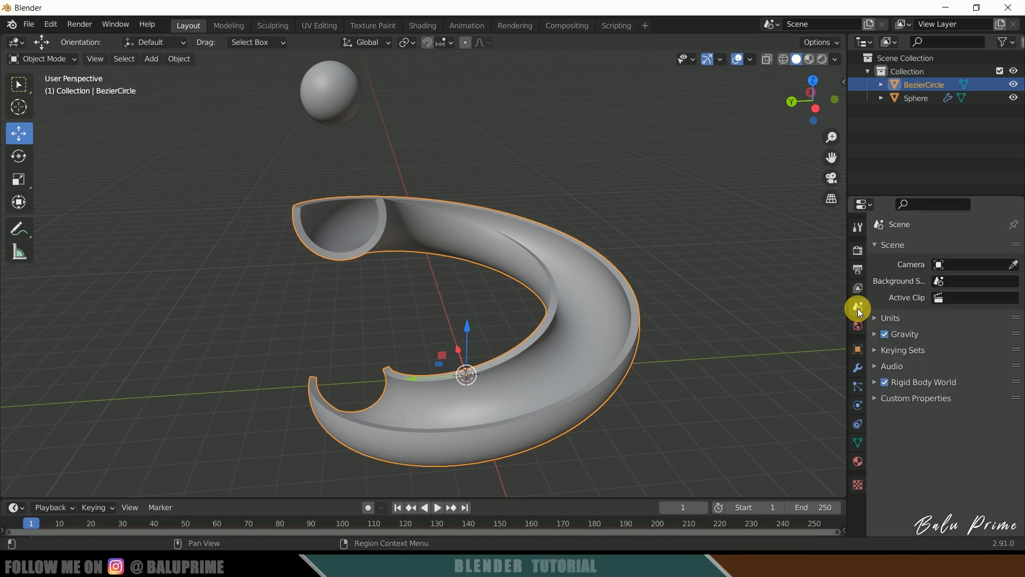
click(881, 382)
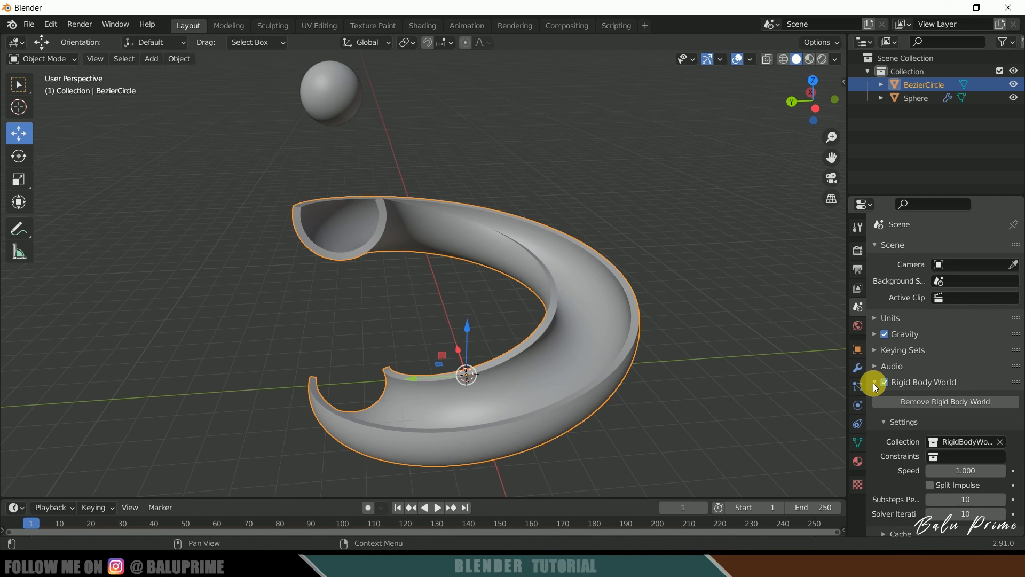
scroll(881, 428, down, 2)
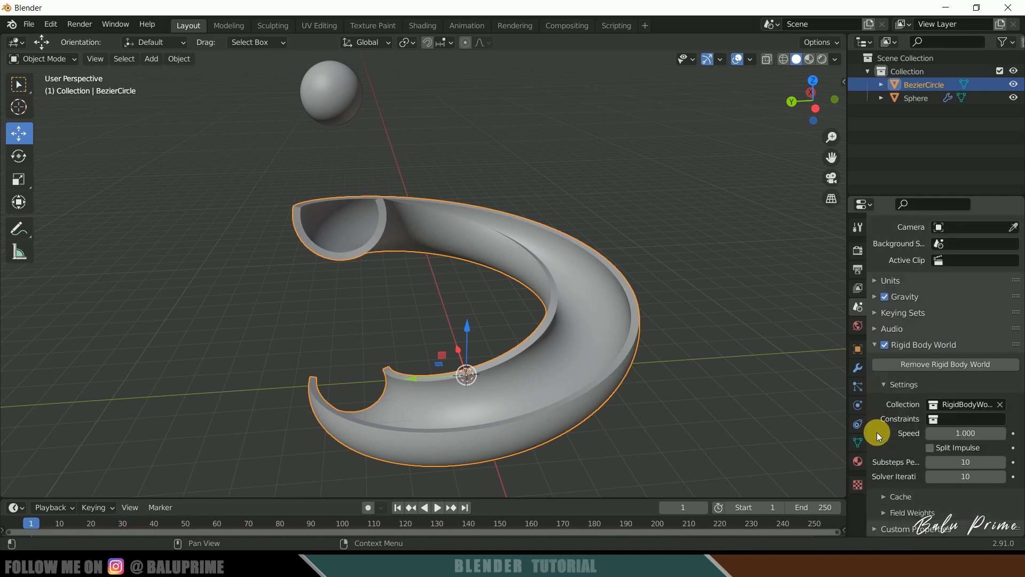
click(886, 497)
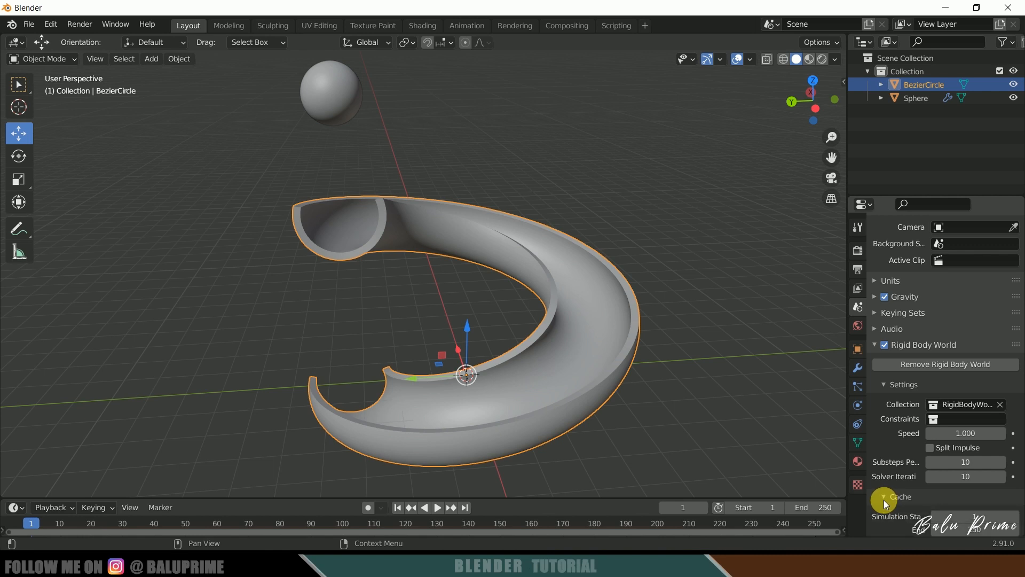
scroll(887, 486, down, 5)
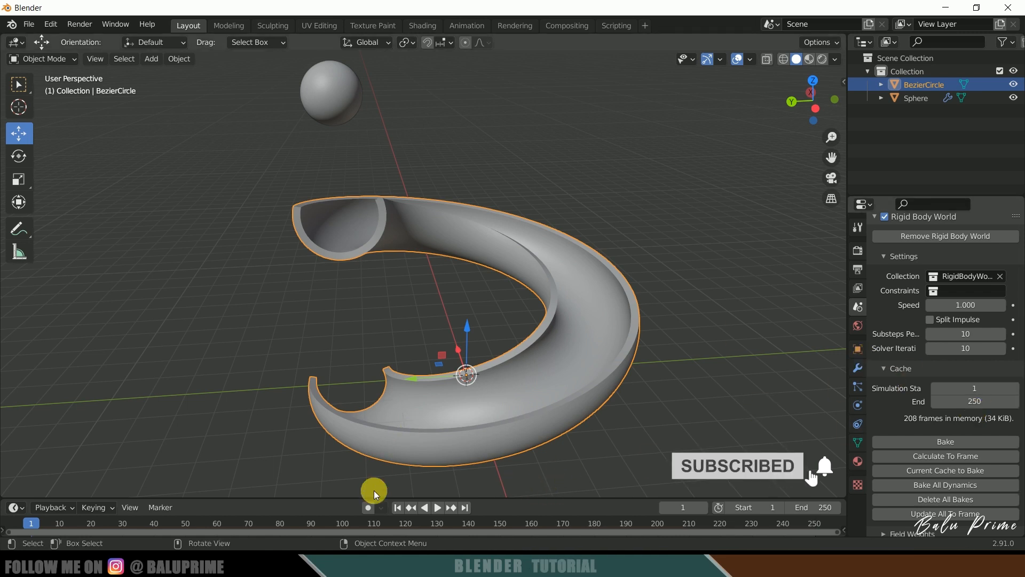
click(438, 508)
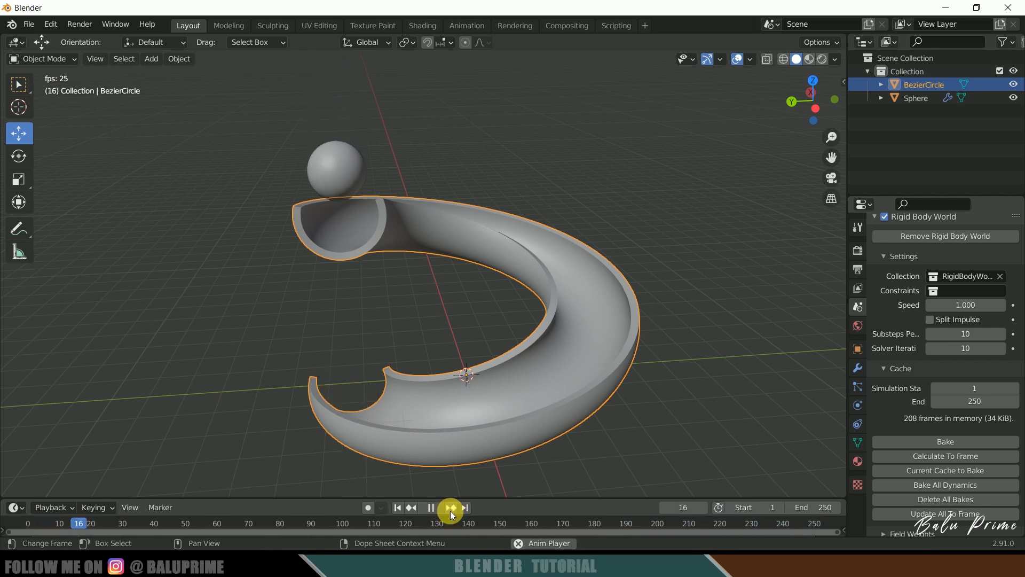
click(430, 508)
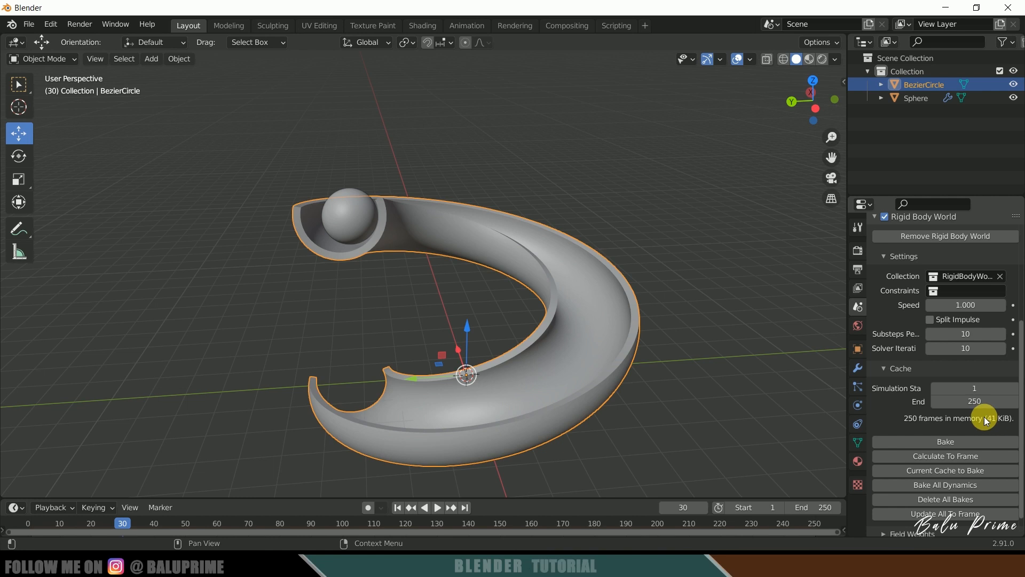
- Bake the rigid body simulation for frames 1 to 250 and return to the first frame
scroll(896, 444, down, 1)
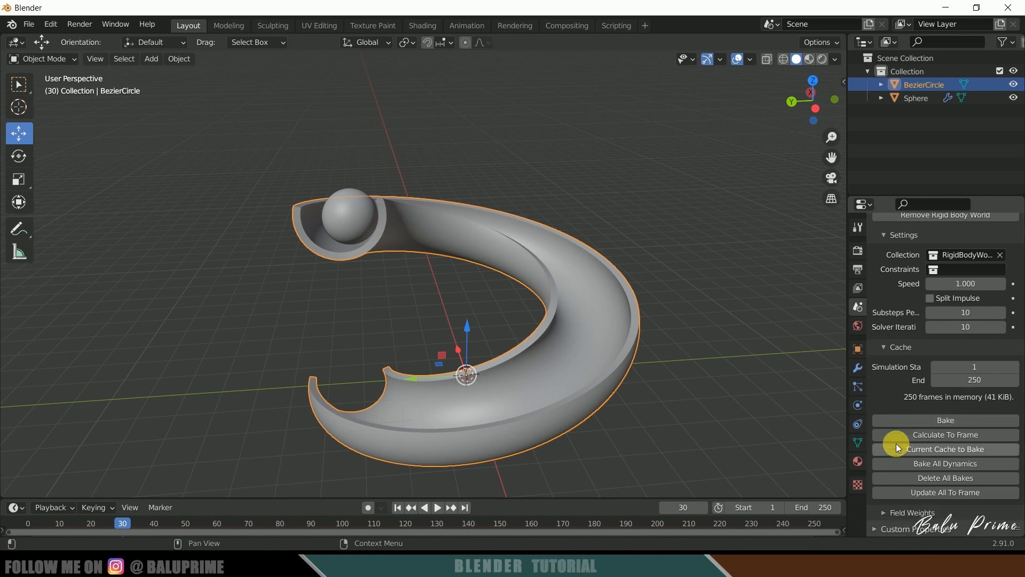
click(944, 420)
key(shift+Left)
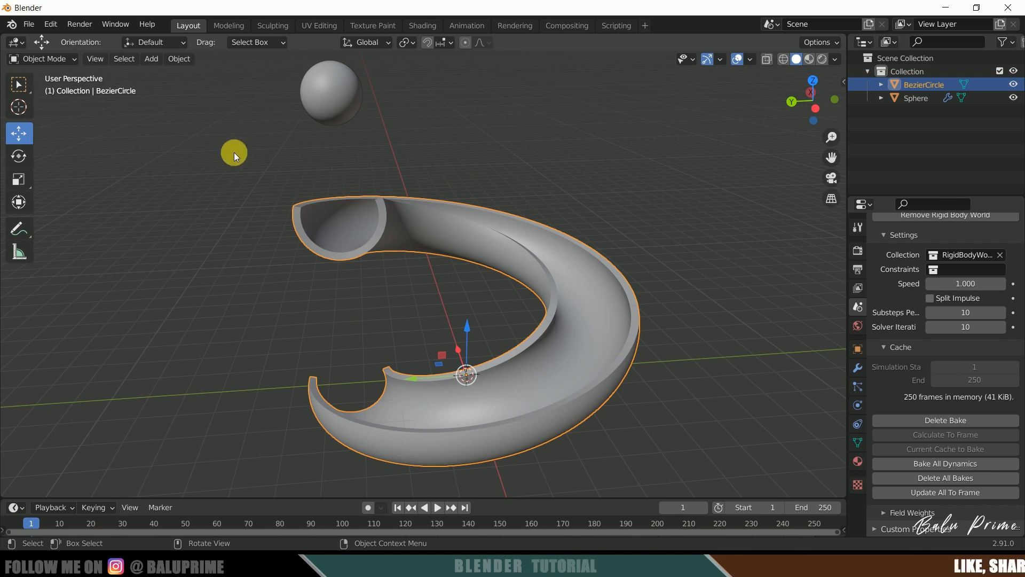
- Add a camera to the scene and align it to the current view of the slide
click(151, 60)
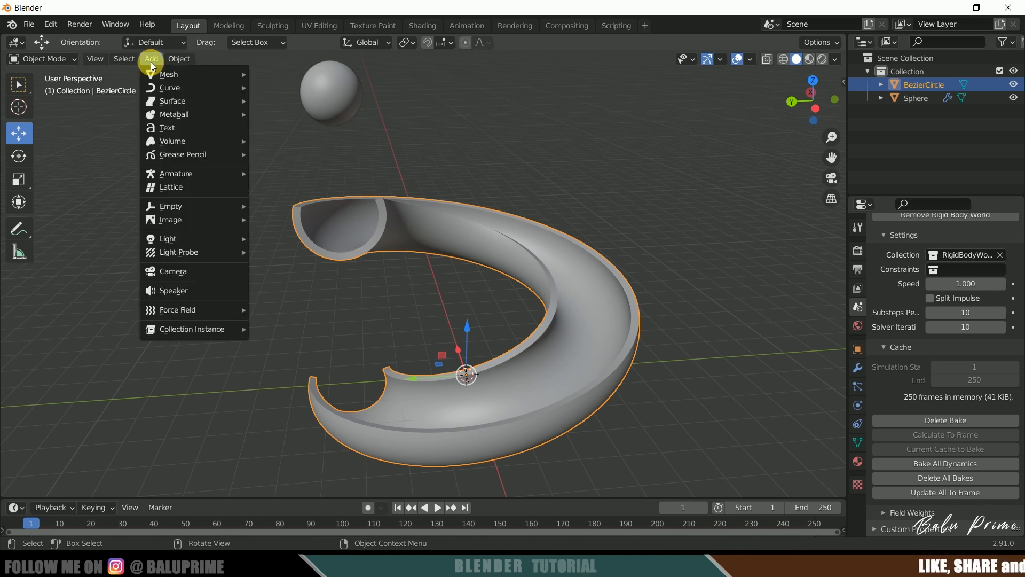
click(183, 275)
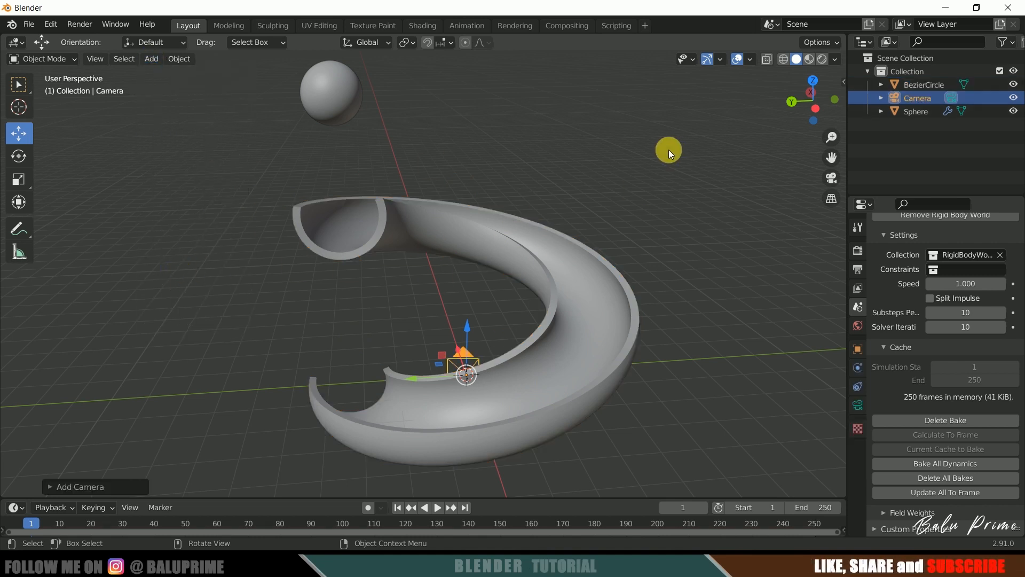
key(ctrl+alt+KP_0)
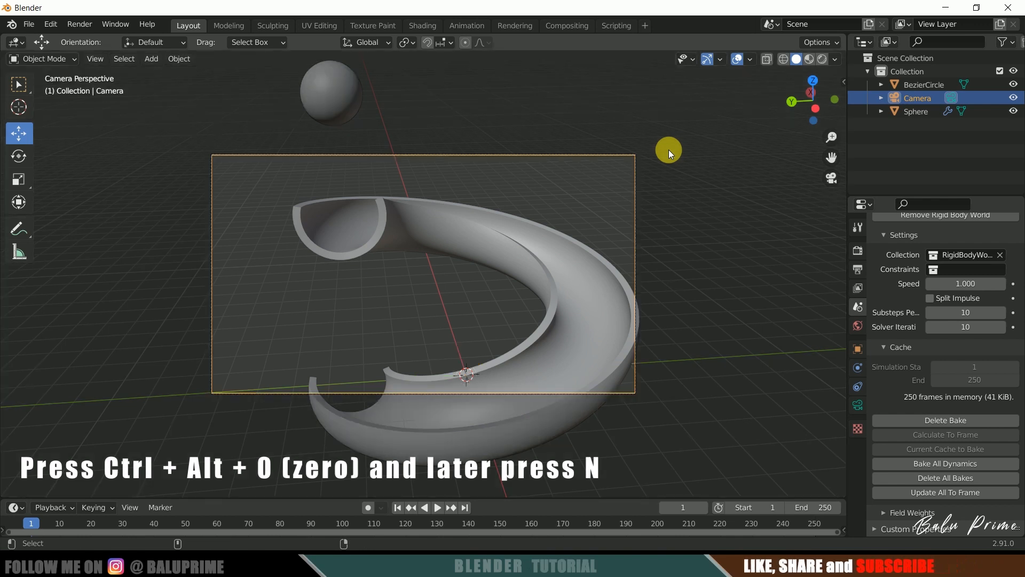
- Lock the camera to the view to frame the whole slide and ball inside it, and play the animation to frame 41
key(n)
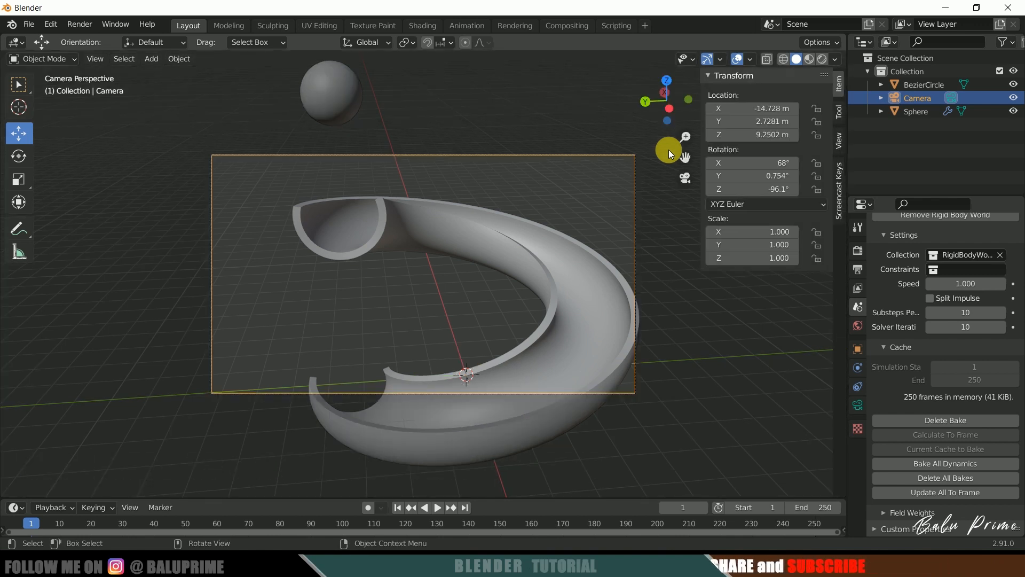
click(838, 141)
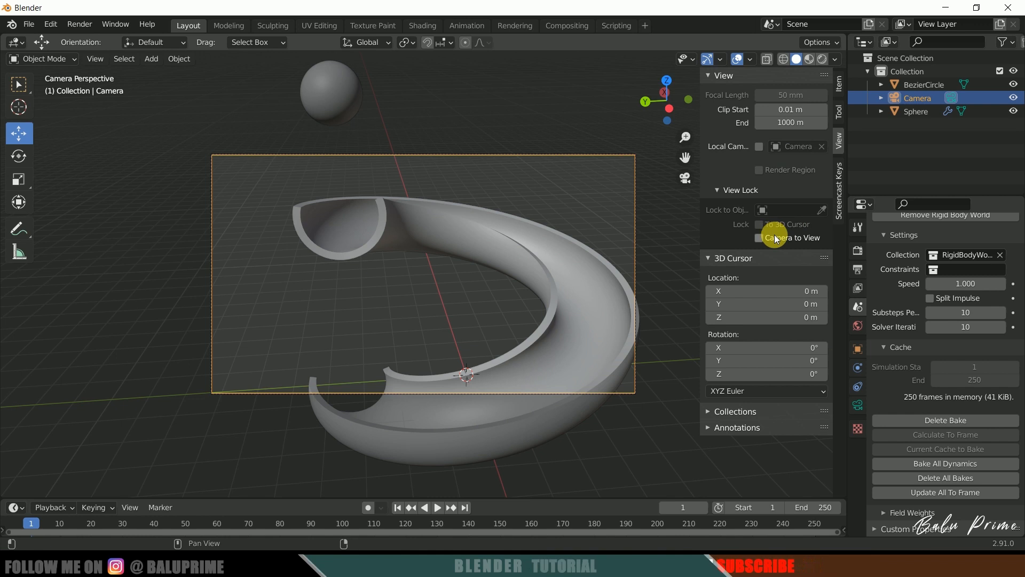
click(759, 239)
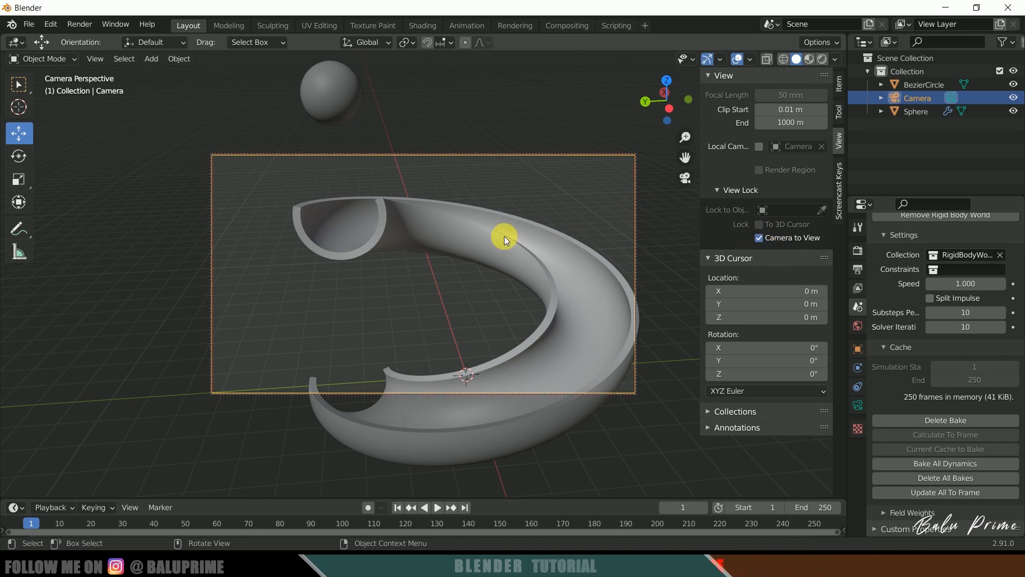
scroll(504, 236, down, 3)
middle_drag(497, 273, 519, 260)
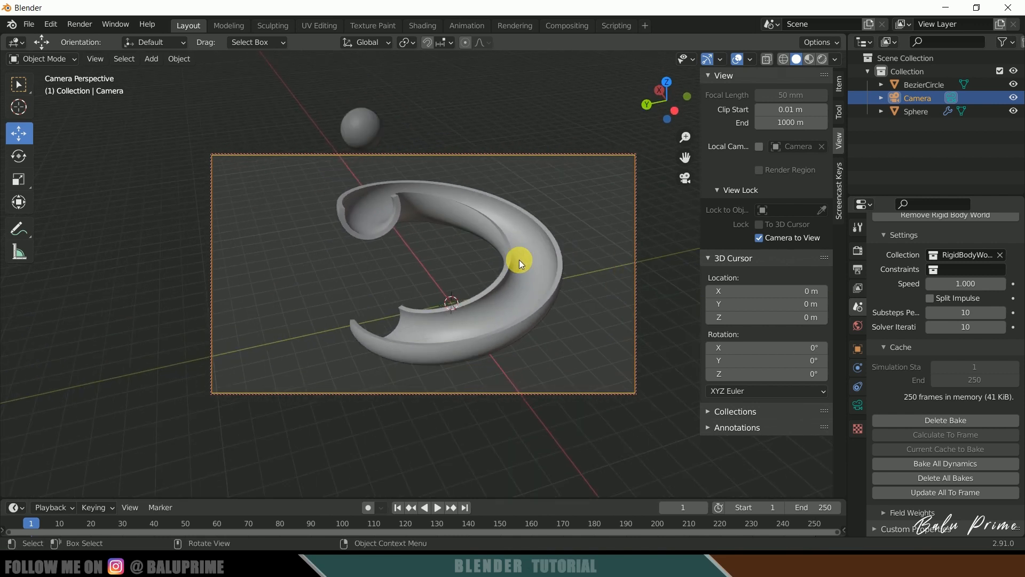
key(space)
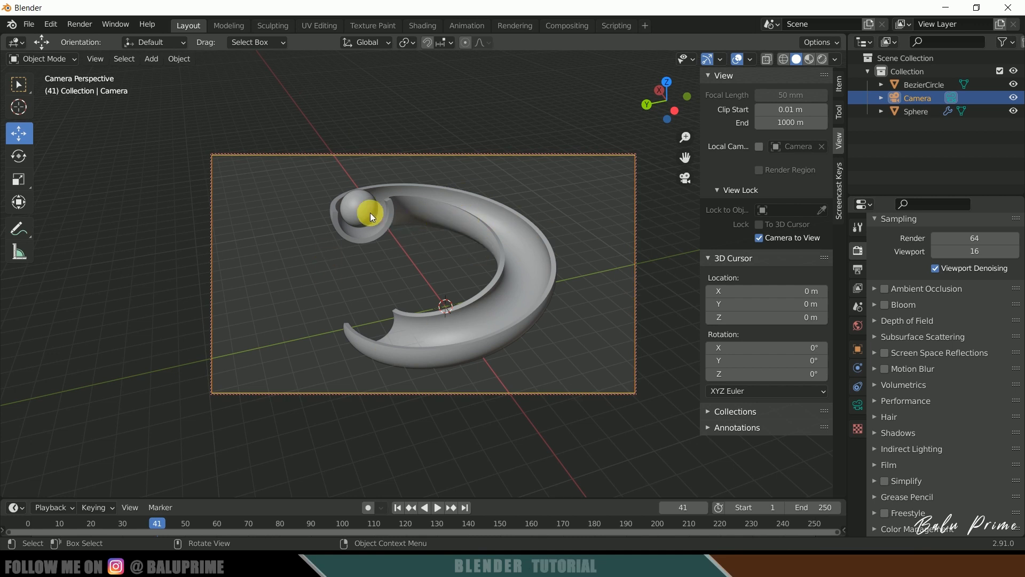
- Display the scene in rendered shading and light the world with the photo_studio_01 HDRI as an environment texture
click(821, 61)
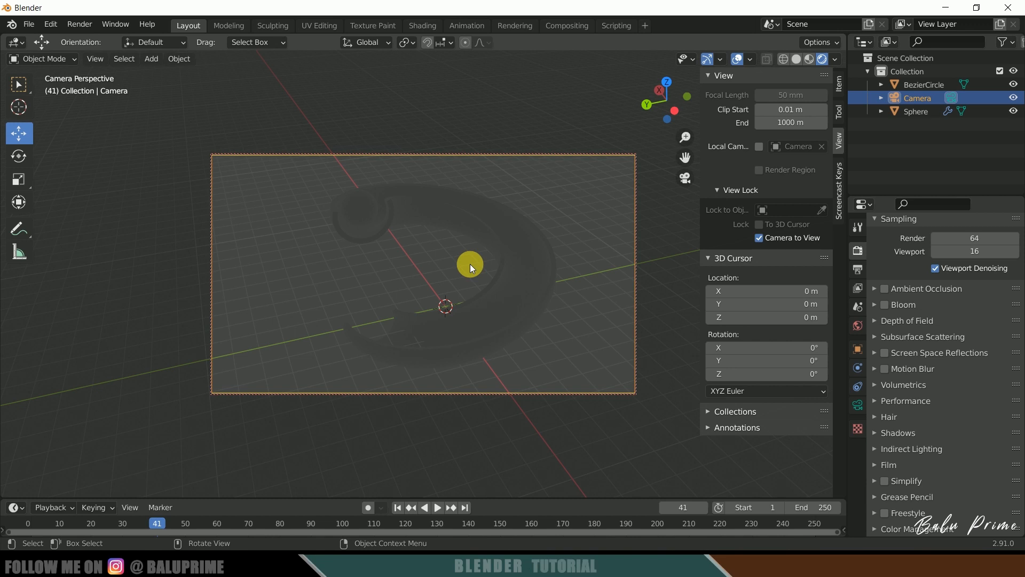
click(859, 330)
click(934, 336)
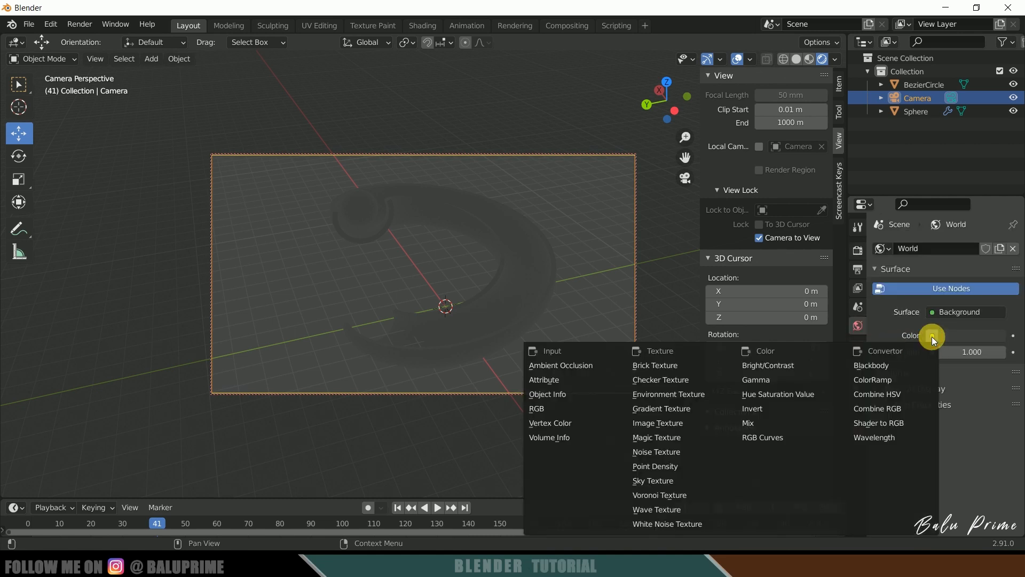
click(677, 394)
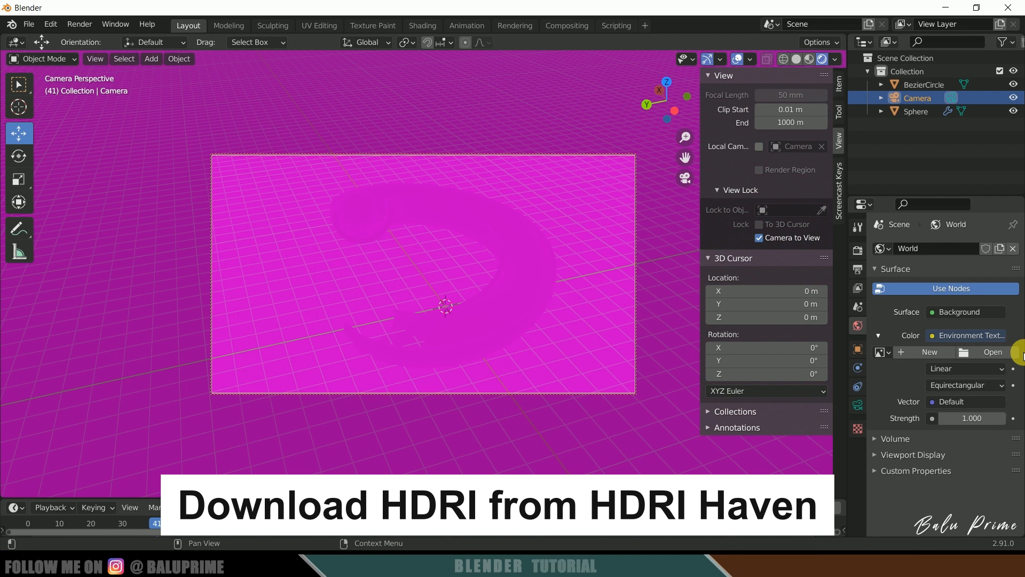
click(984, 355)
double_click(549, 328)
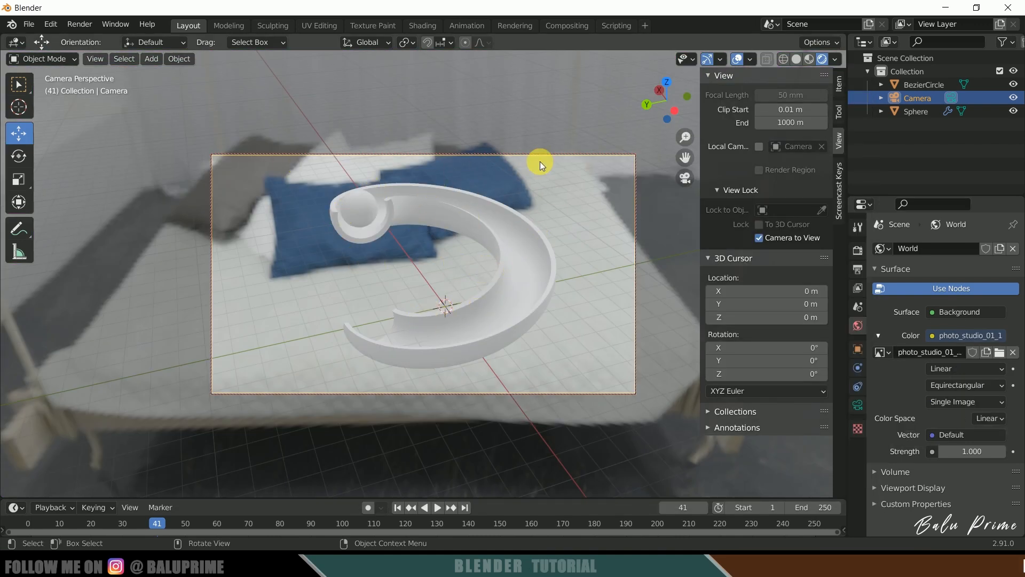
- Enable ambient occlusion in the Eevee render settings with a distance of 1.5 m
click(859, 251)
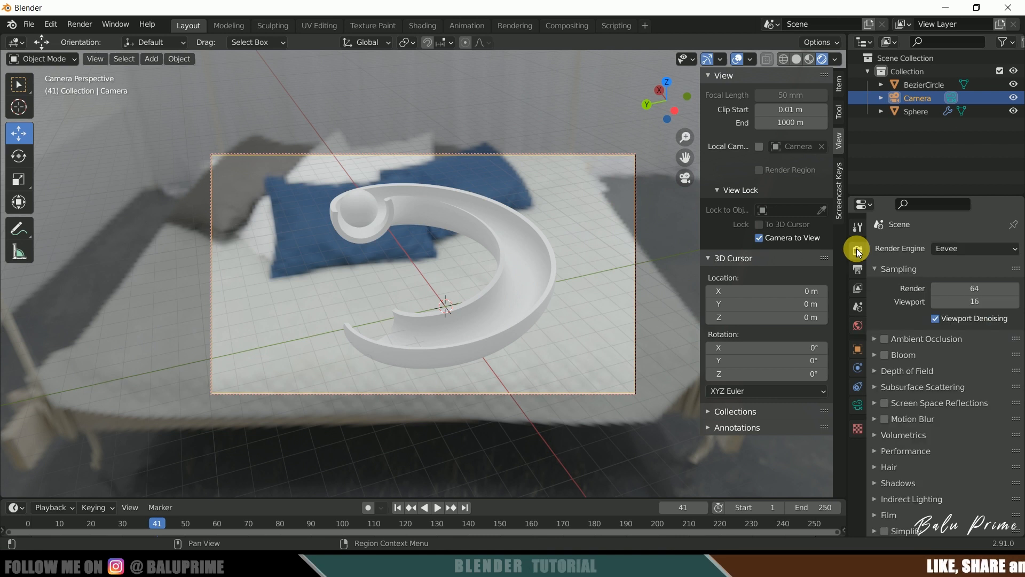
click(876, 338)
click(885, 338)
click(942, 361)
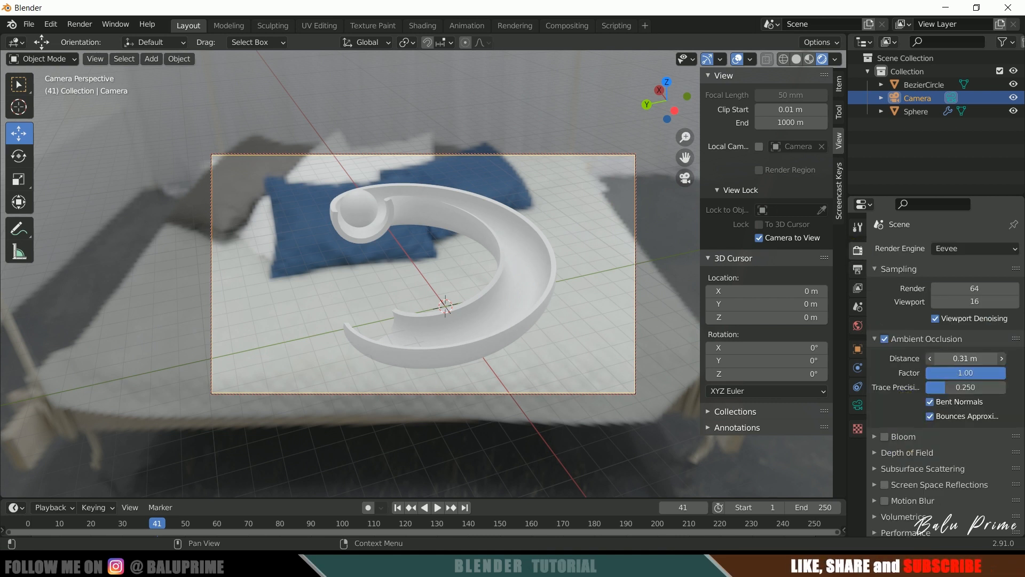
text(1.5)
key(Return)
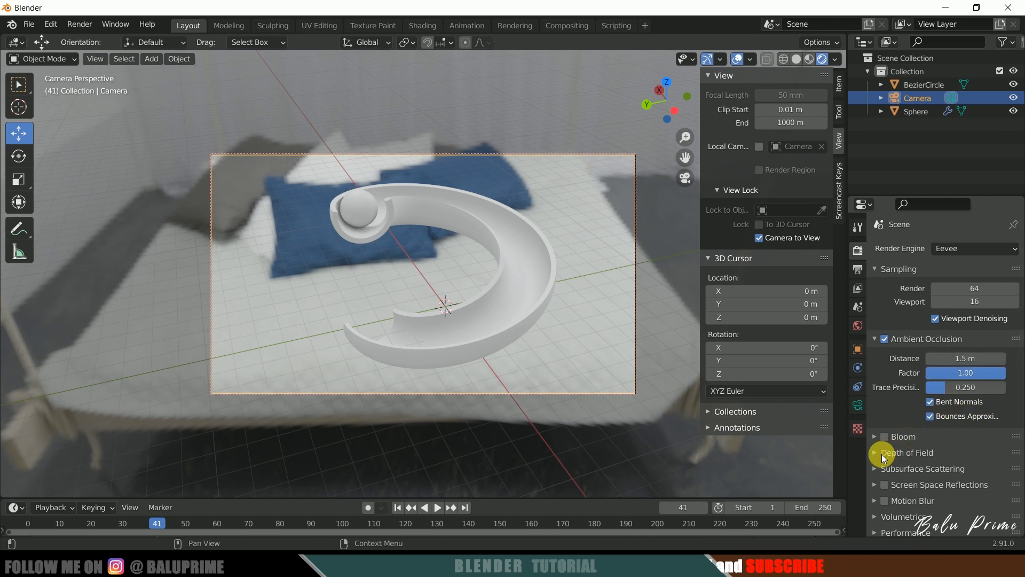
- Expand the subsurface scattering settings and enable screen space reflections with refraction
click(874, 468)
scroll(887, 462, down, 4)
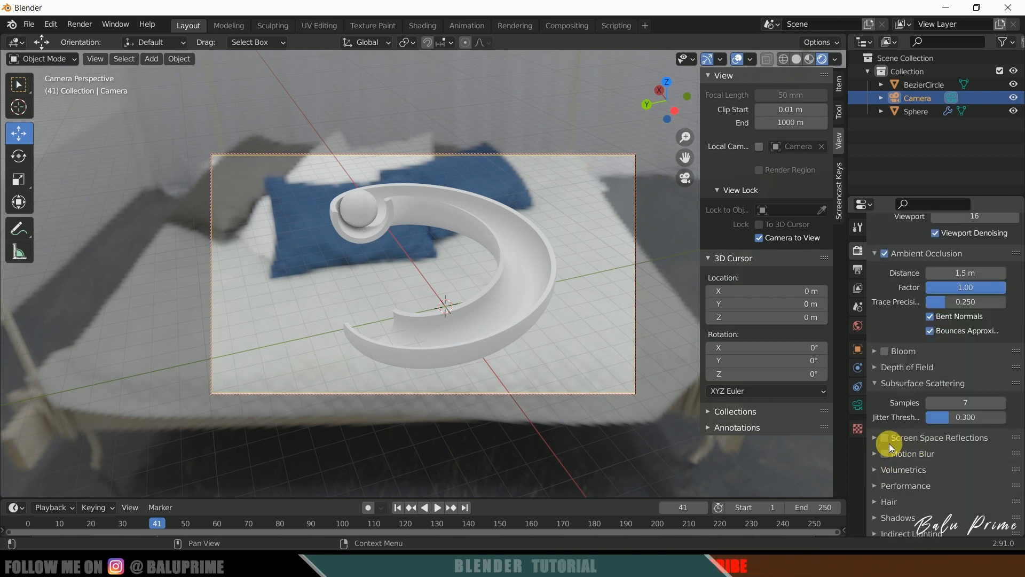
click(874, 438)
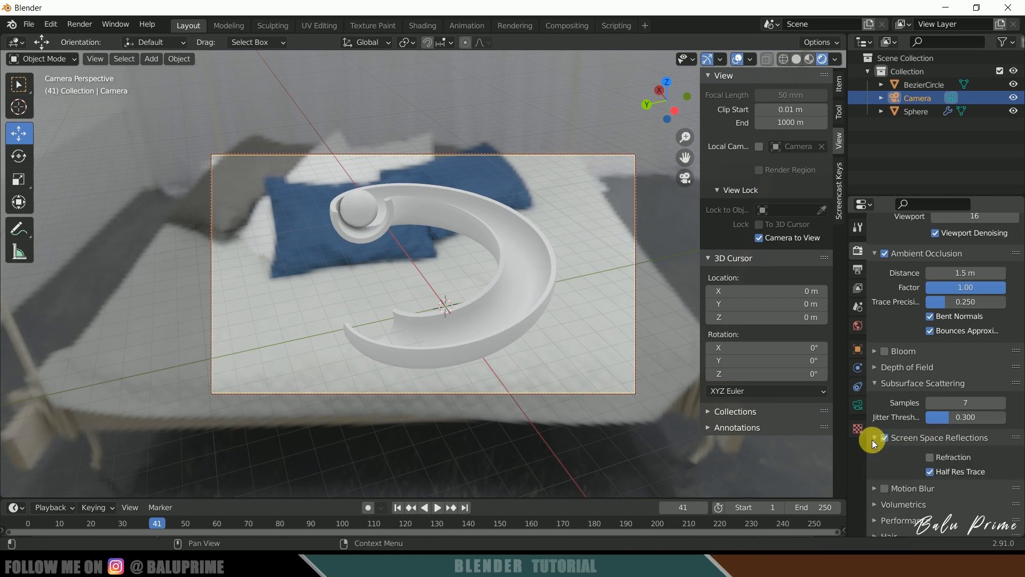
scroll(903, 462, down, 9)
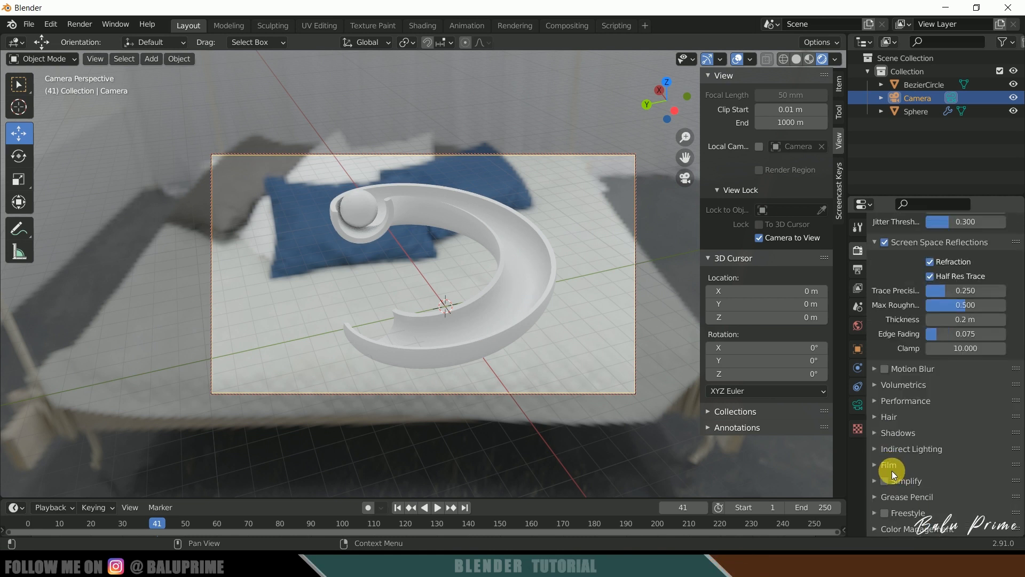
- Make the render film transparent to hide the HDRI background
click(876, 464)
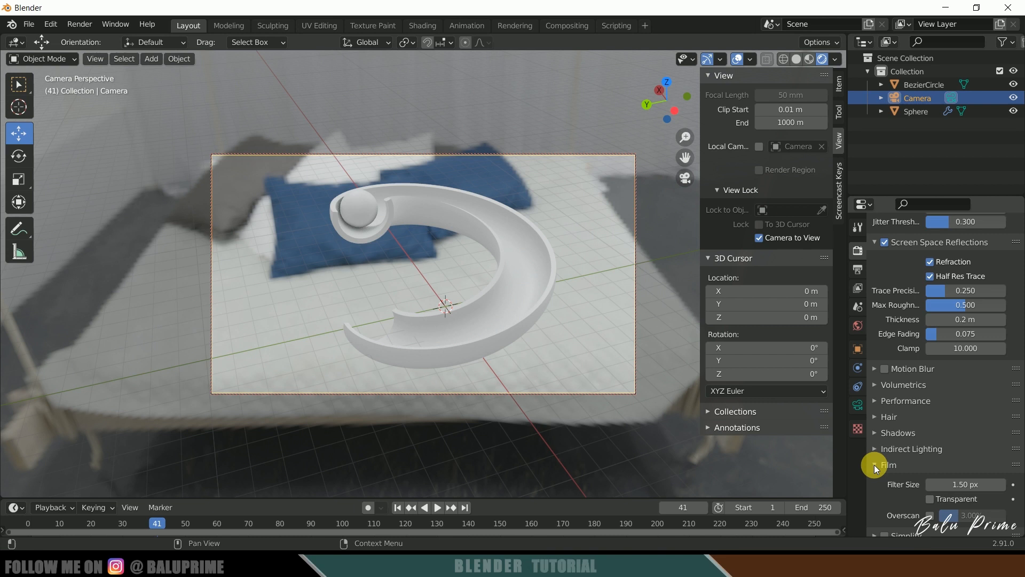
scroll(908, 464, down, 3)
click(930, 444)
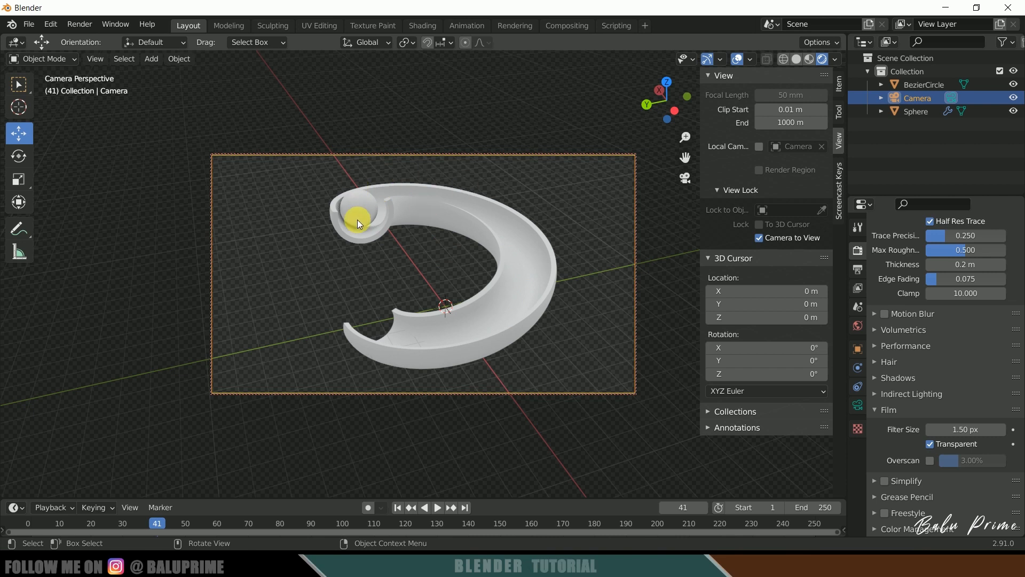
- Create a new material for the slide and give it a light pink base color
click(479, 220)
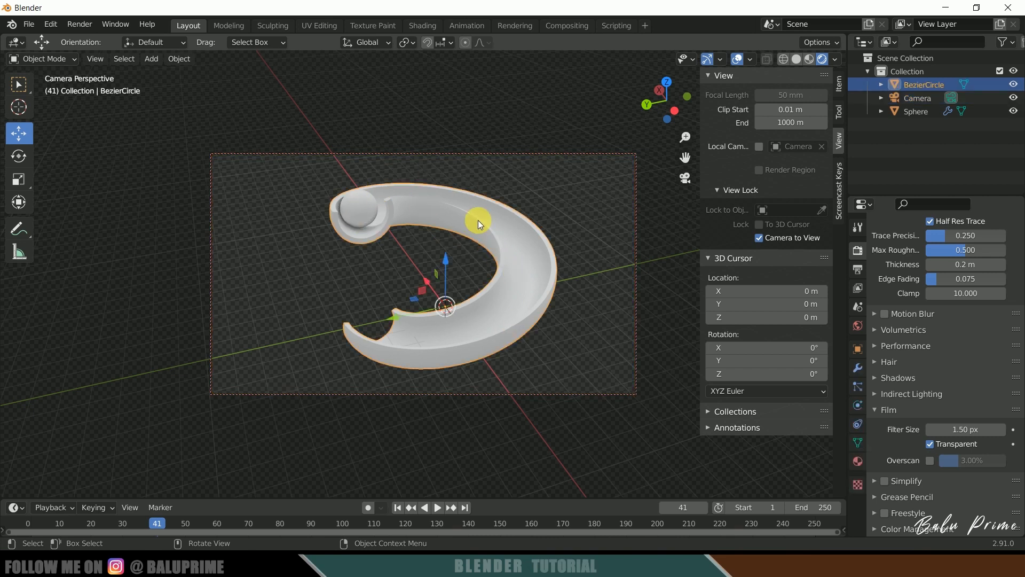
click(857, 461)
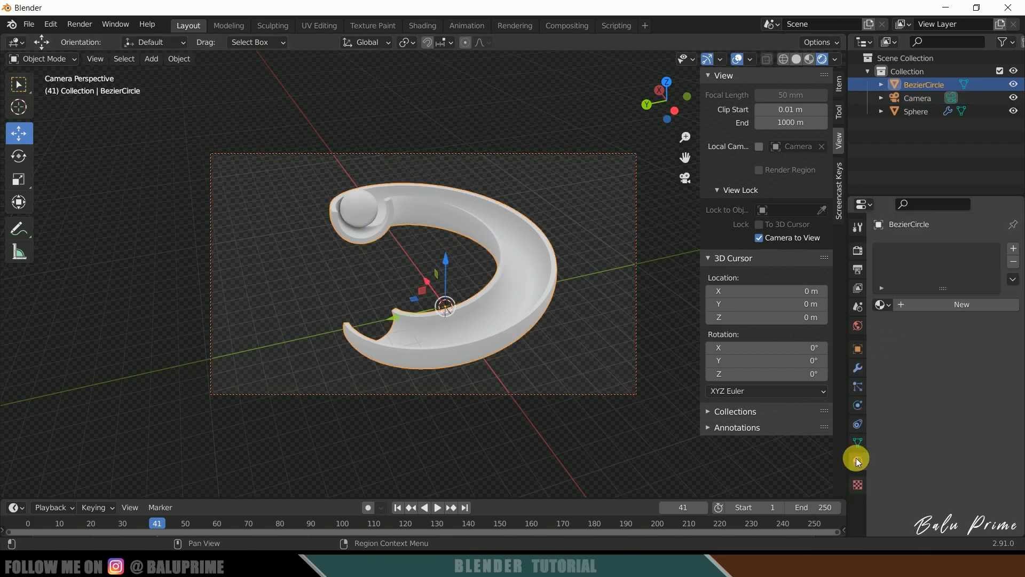
click(933, 305)
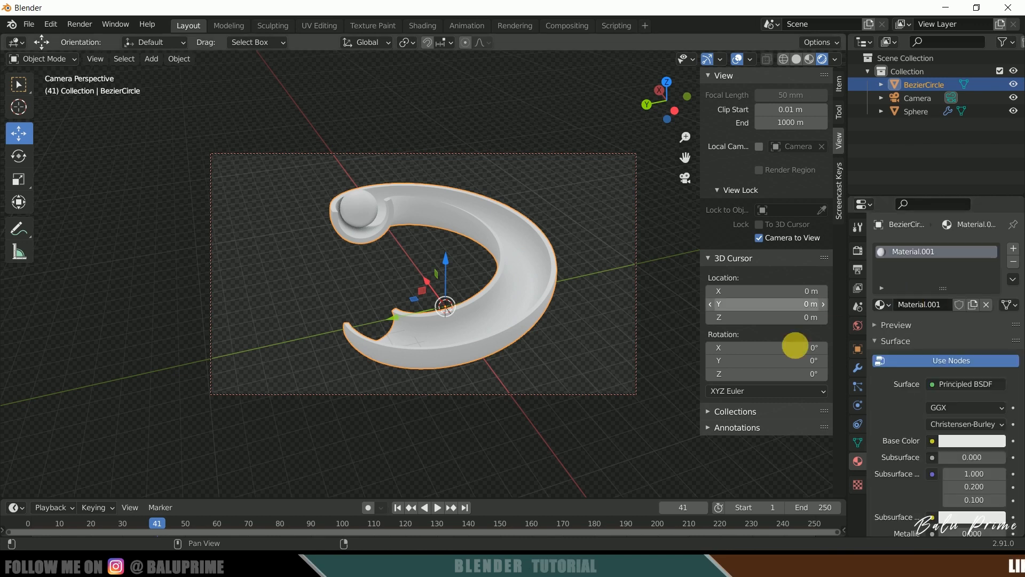
click(964, 443)
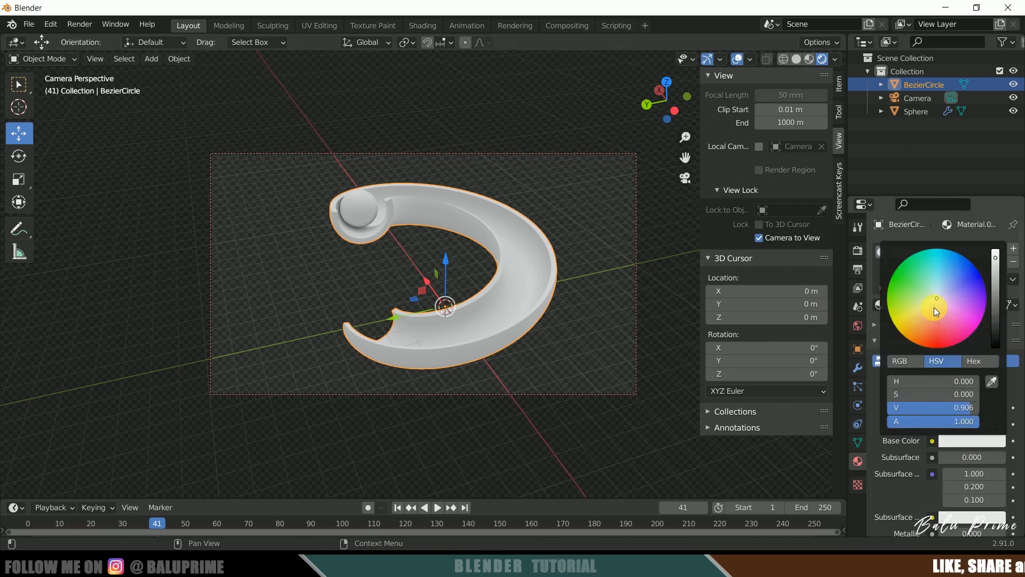
click(952, 309)
drag(952, 309, 951, 311)
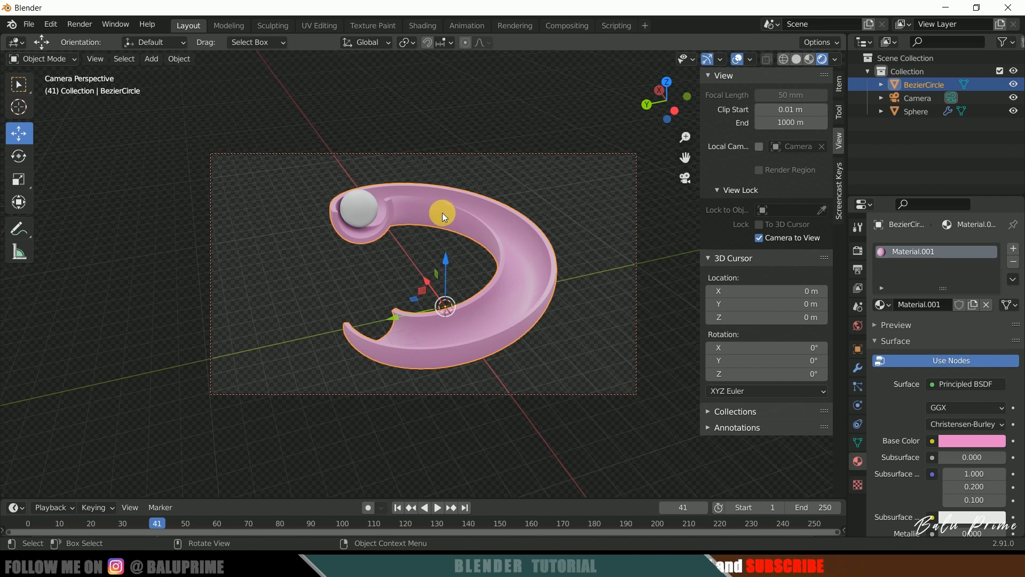
- Set the slide material's metallic value to 0.25 and its roughness to 0.5
scroll(916, 483, down, 4)
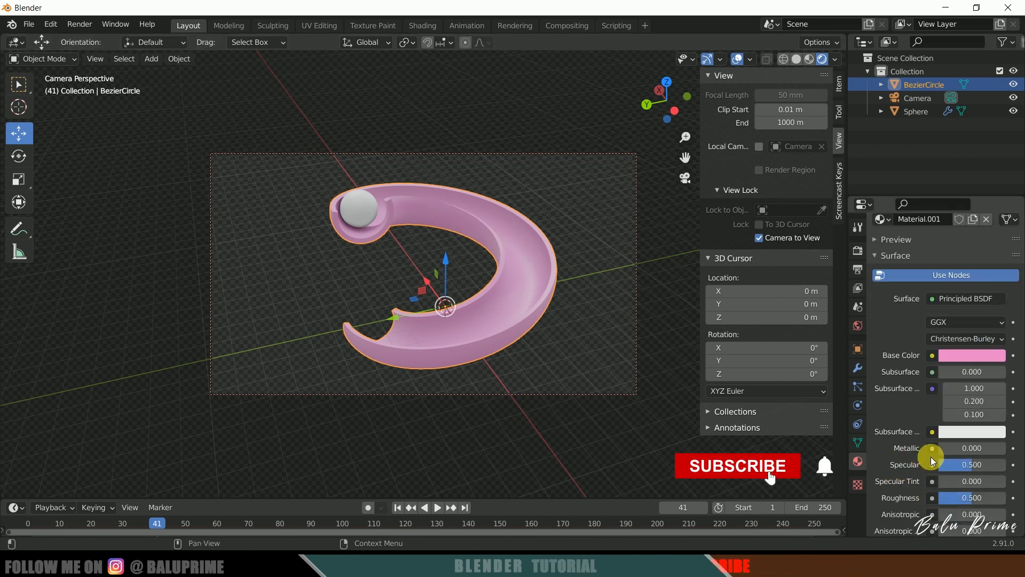
mouse_move(947, 448)
mouse_down()
mouse_move(975, 448)
mouse_move(963, 447)
mouse_up()
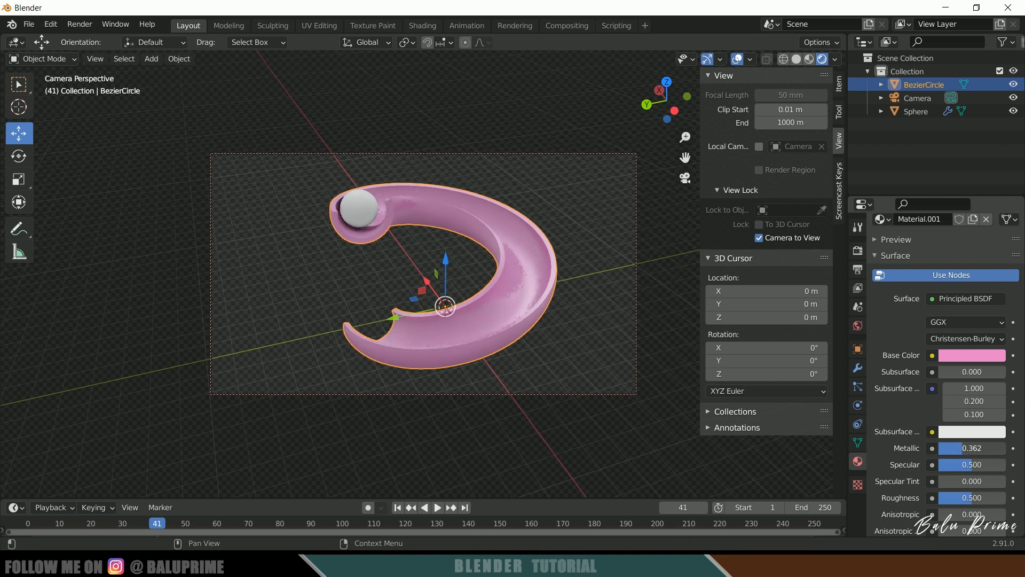
click(961, 451)
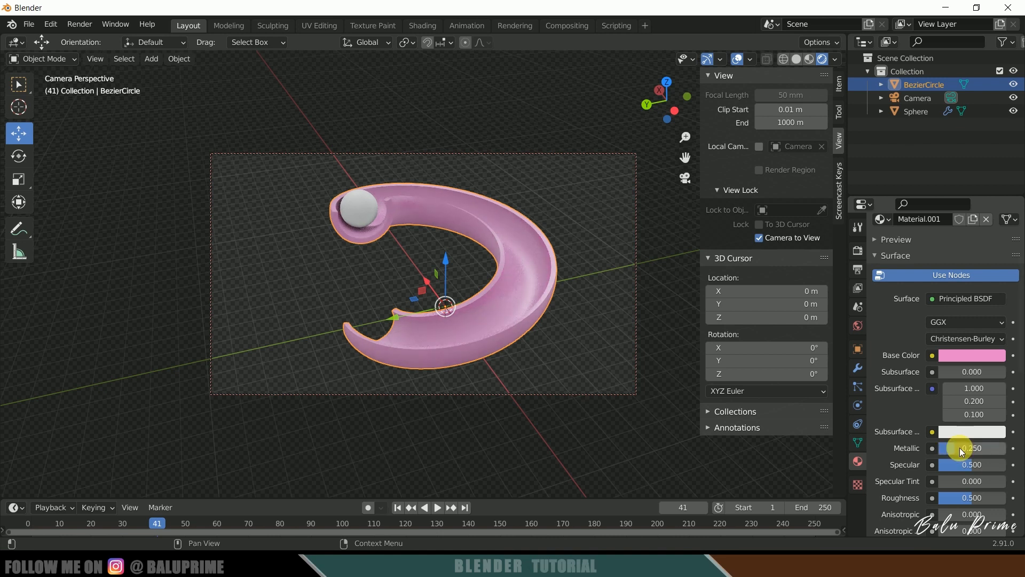
scroll(908, 457, down, 1)
drag(972, 476, 956, 477)
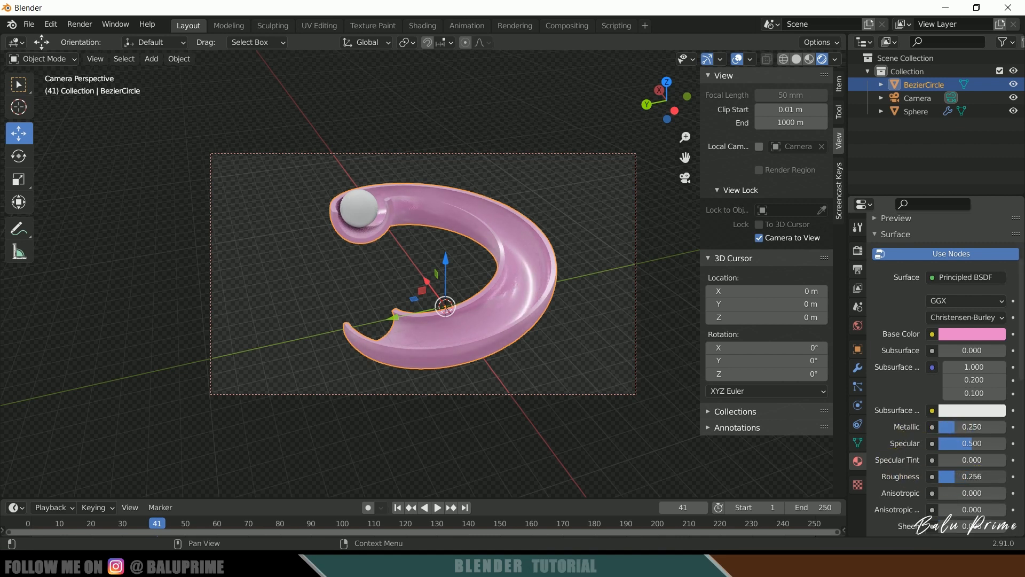
click(967, 476)
text(.5)
key(Return)
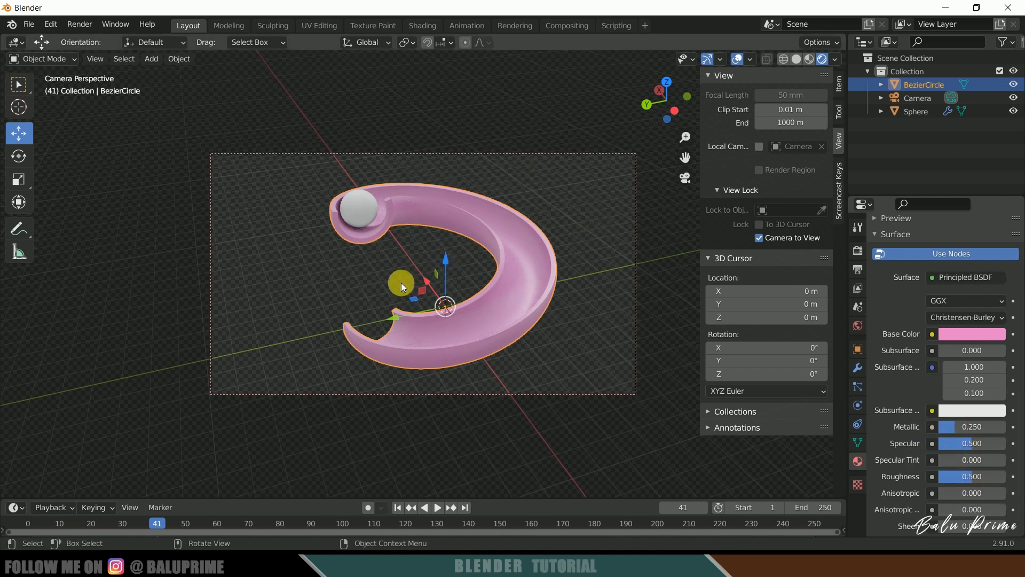
- Create a new material for the ball and bring up its node tree in the Shading workspace
click(361, 210)
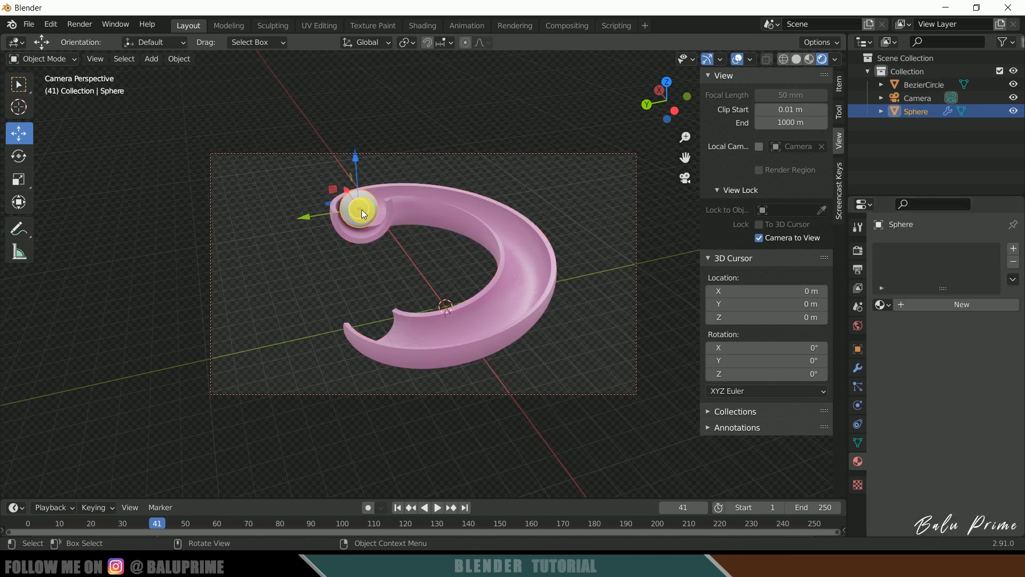
click(949, 307)
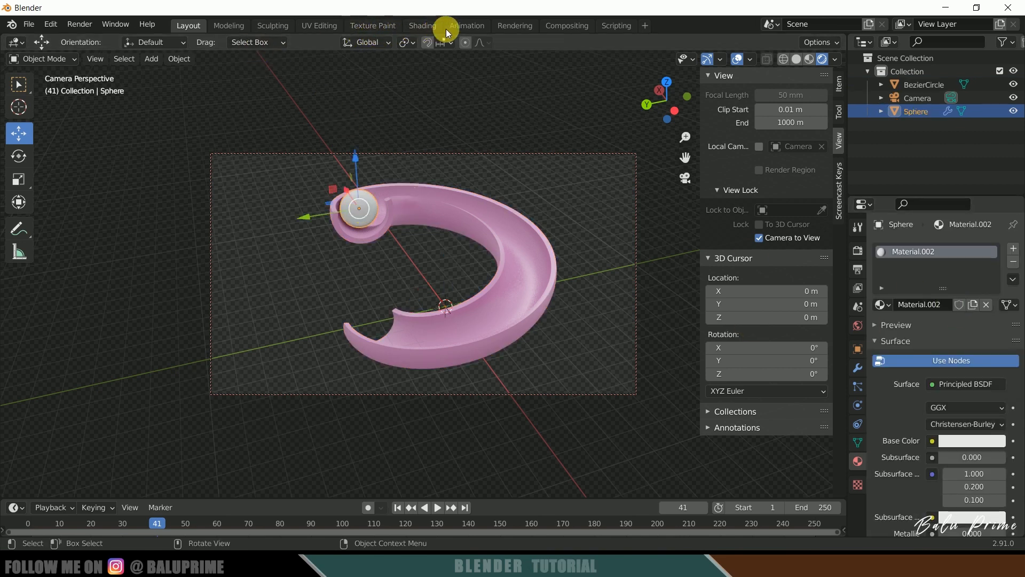
click(425, 29)
mouse_move(590, 389)
middle_down()
mouse_move(712, 447)
mouse_move(770, 444)
middle_up()
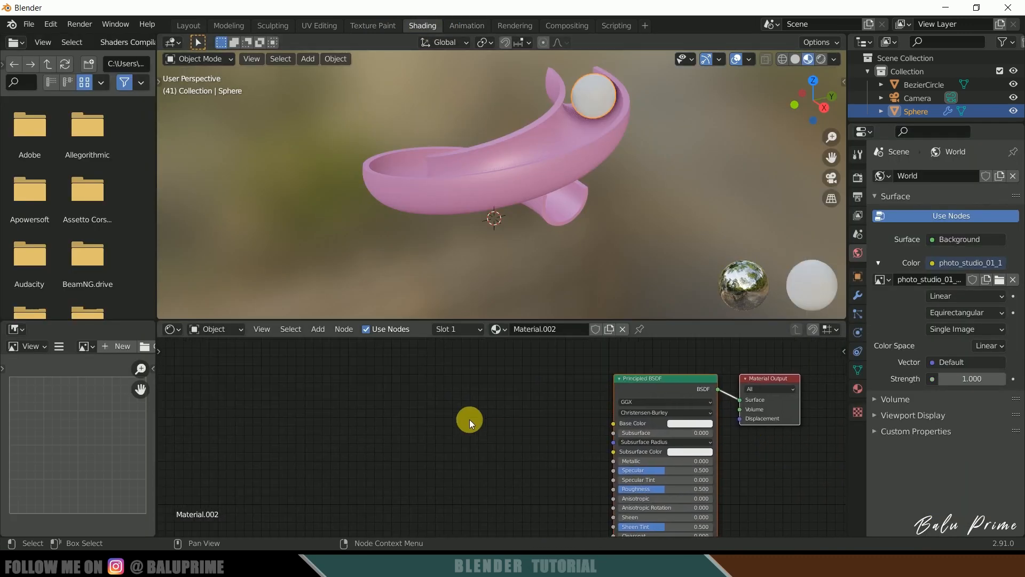
- Add a Texture Coordinate node to the ball's material, well ahead of the Principled BSDF node
click(318, 331)
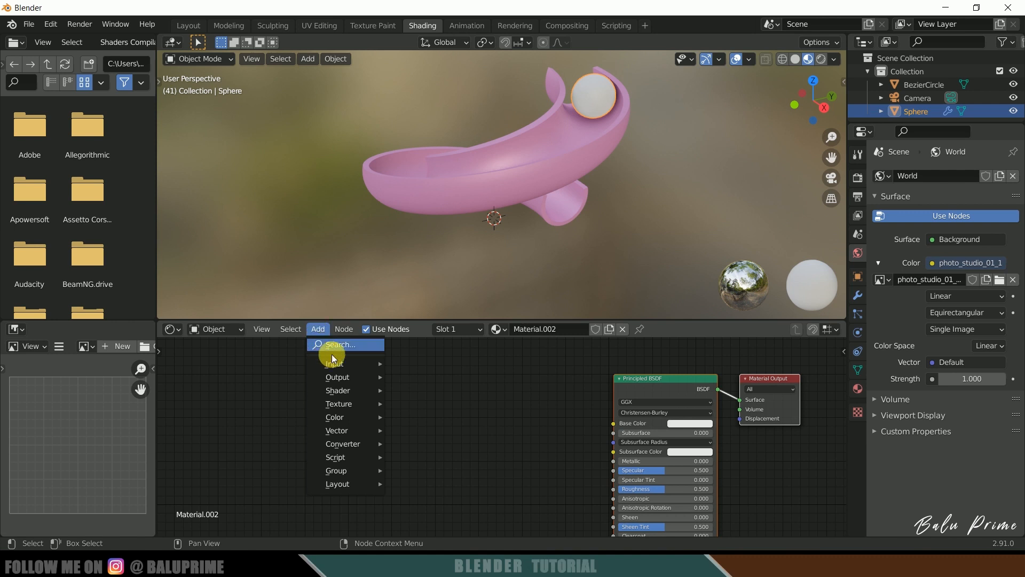
mouse_move(338, 363)
click(446, 291)
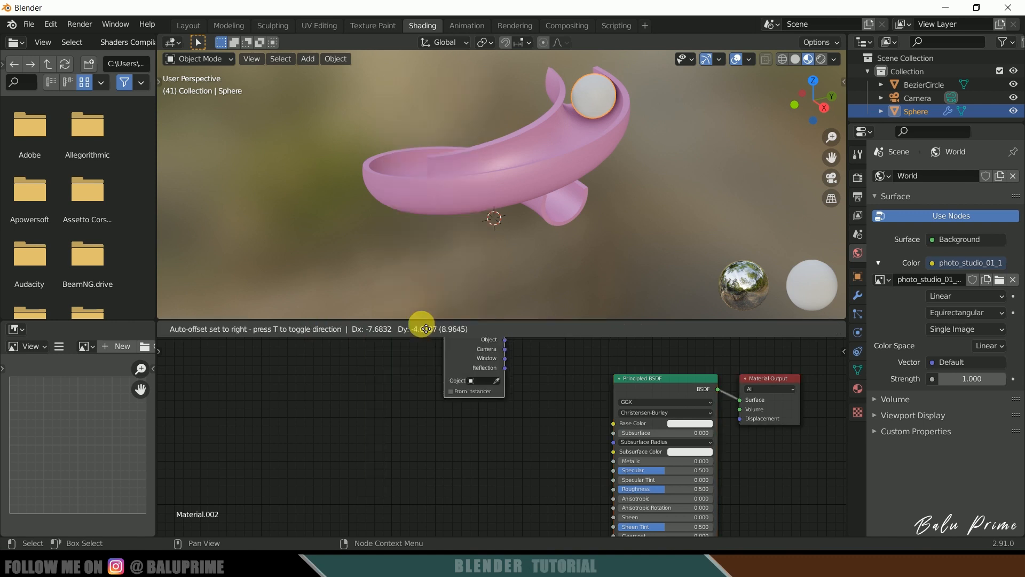
click(245, 362)
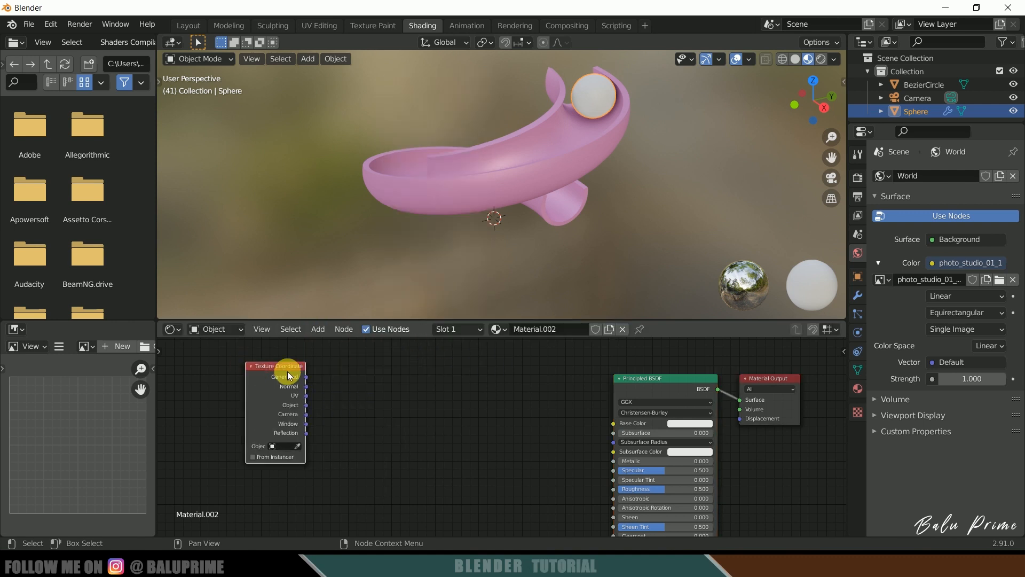
- Add a Mapping node to the ball's material, just after the Texture Coordinate node
click(318, 330)
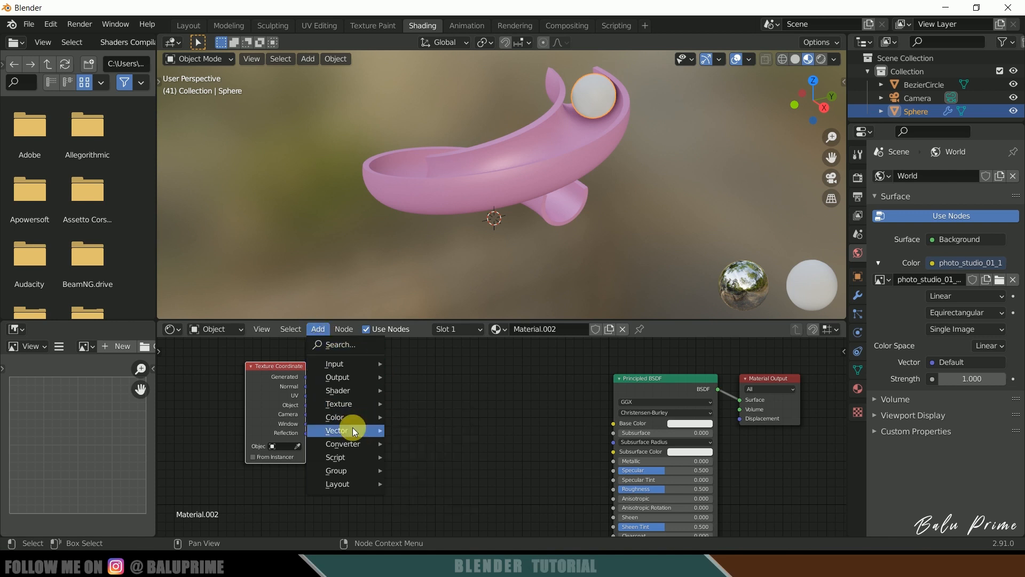
mouse_move(374, 430)
click(422, 343)
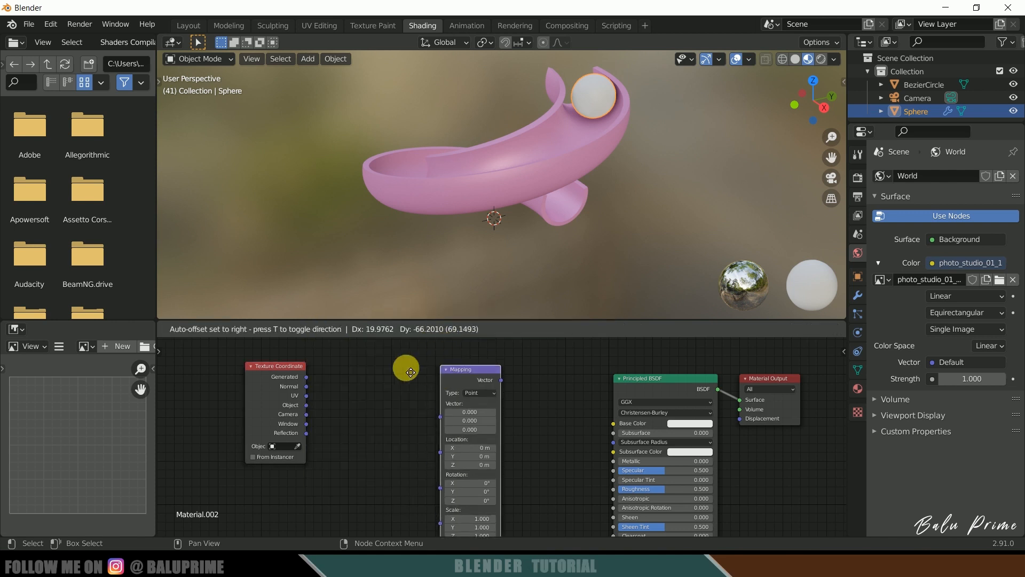
click(339, 355)
- Add an Image Texture node between the Mapping and Principled BSDF nodes
click(319, 329)
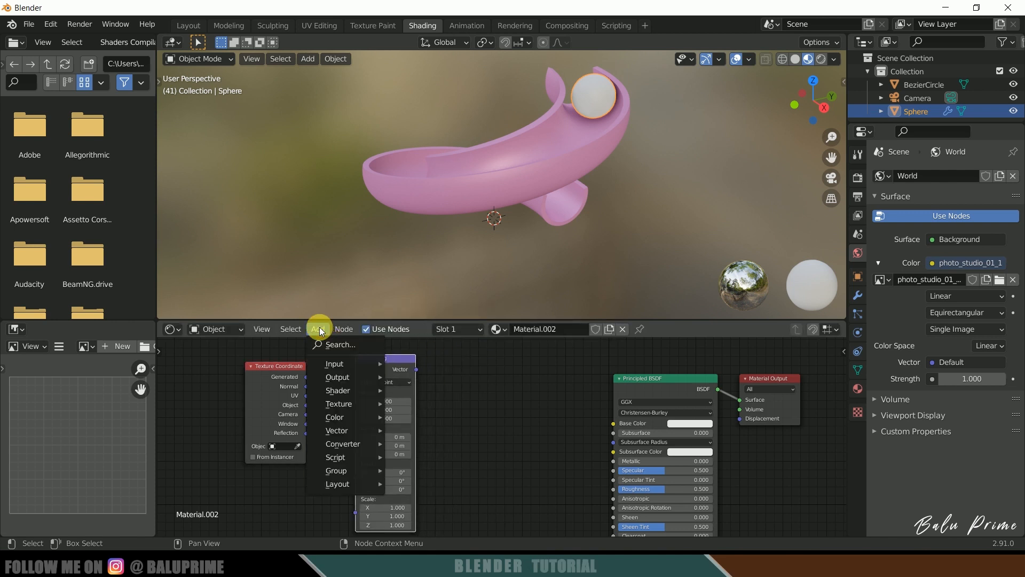
mouse_move(339, 403)
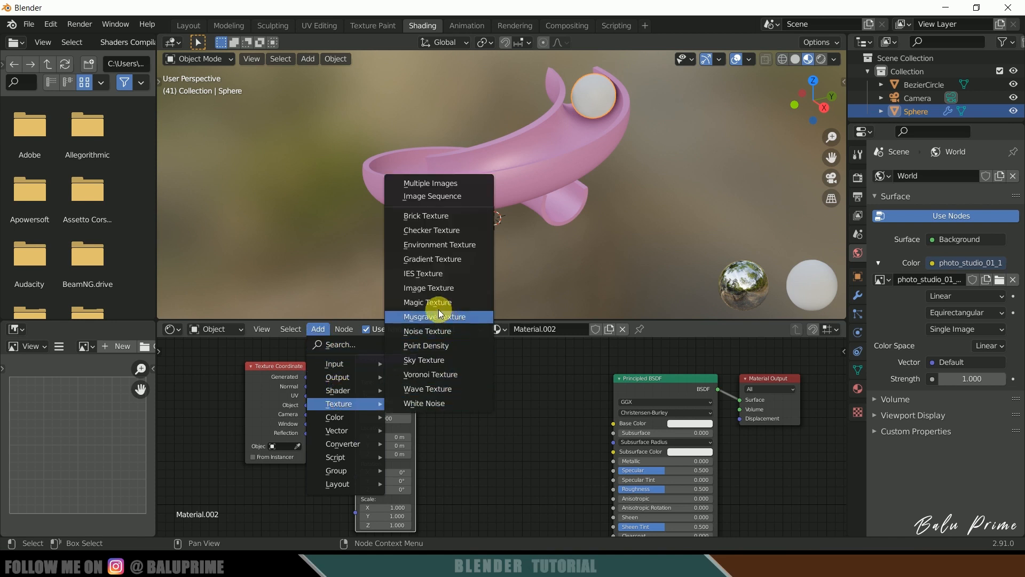
click(429, 288)
click(463, 379)
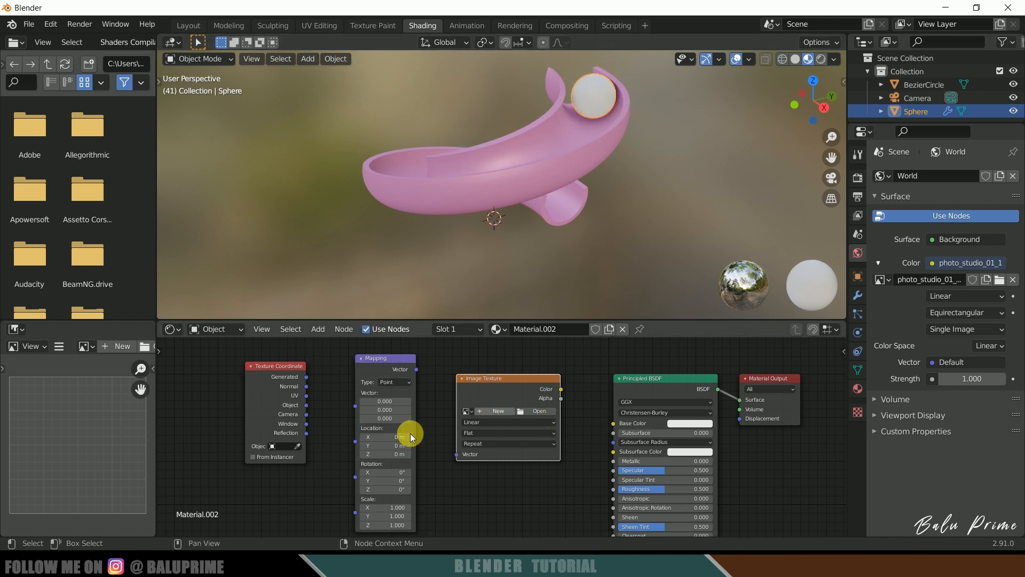
- Connect UV through the Mapping and Image Texture nodes to the ball material's Base Color, and load xtra.jpg as the texture
drag(307, 396, 356, 400)
drag(416, 369, 456, 455)
drag(559, 386, 614, 423)
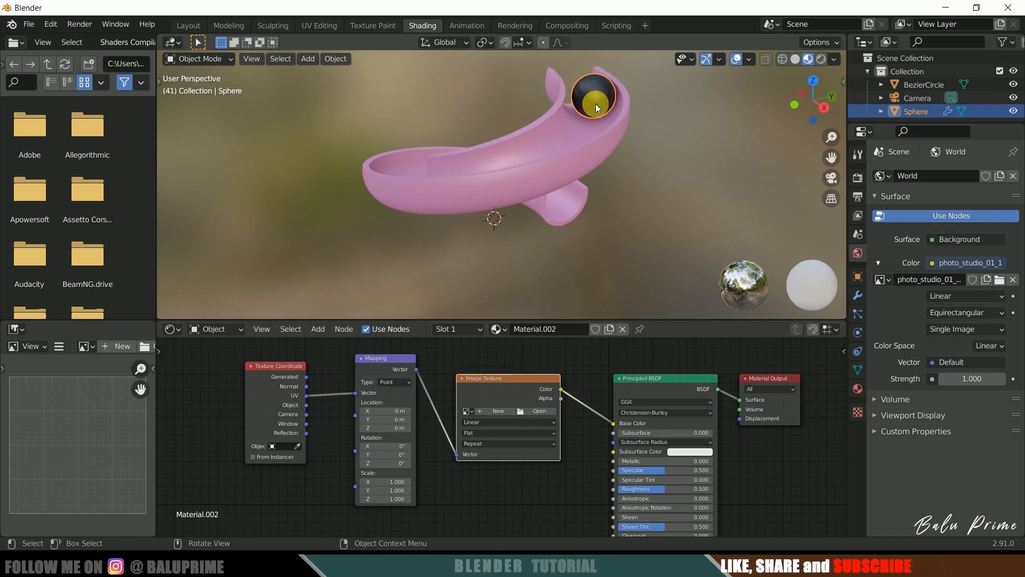
click(531, 411)
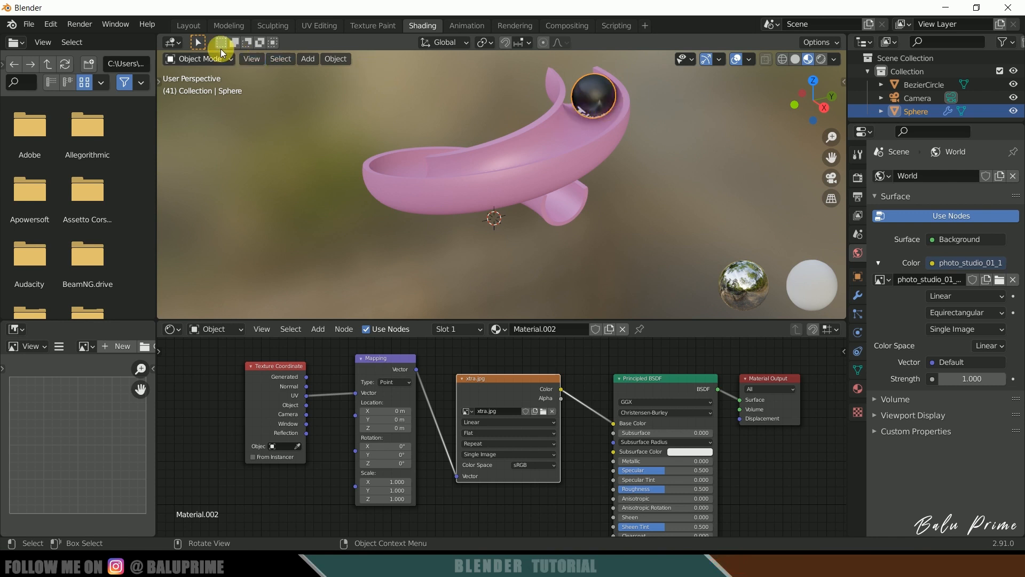
- Play back the ball's animation in the Layout workspace and stop it
click(184, 24)
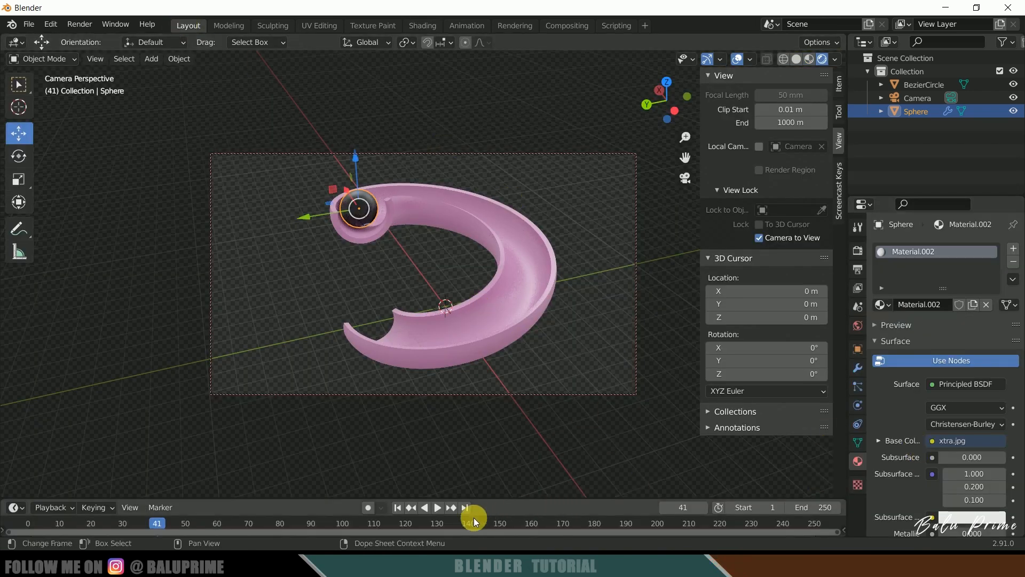
click(438, 508)
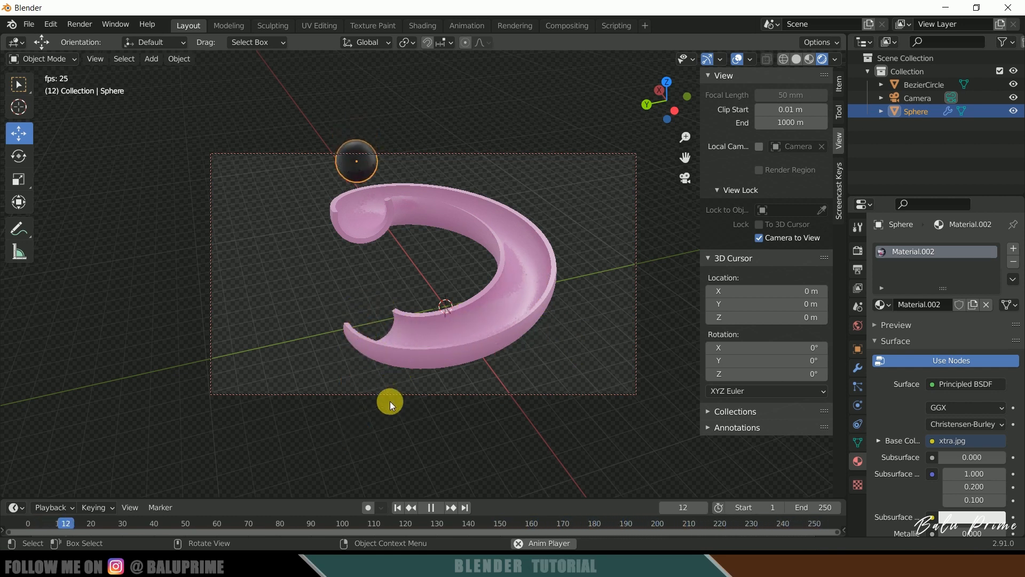
key(Escape)
- Add a plane at the scene origin and scale it up until it extends well beyond the camera frame
click(151, 63)
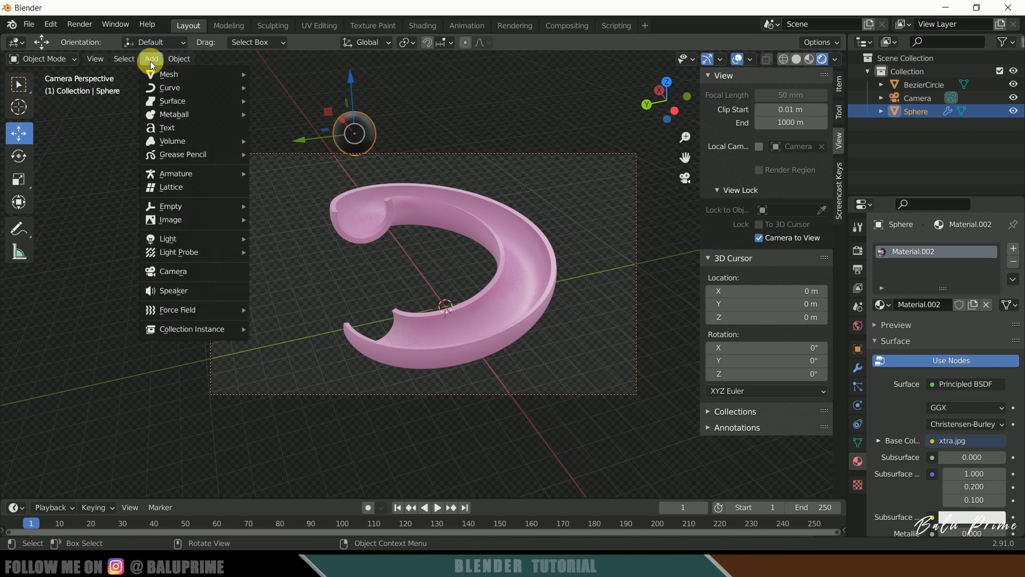
mouse_move(160, 73)
click(290, 73)
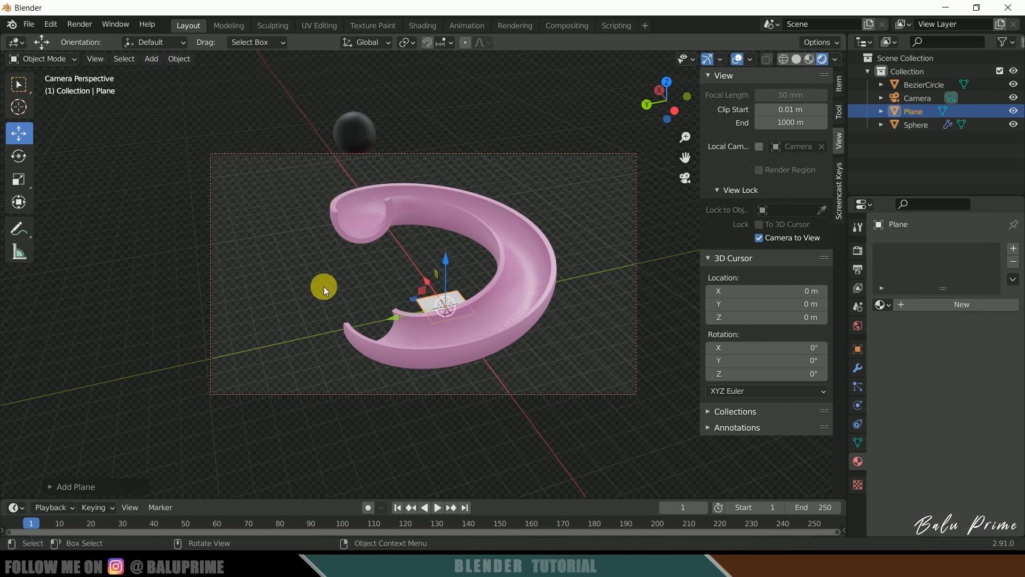
key(s)
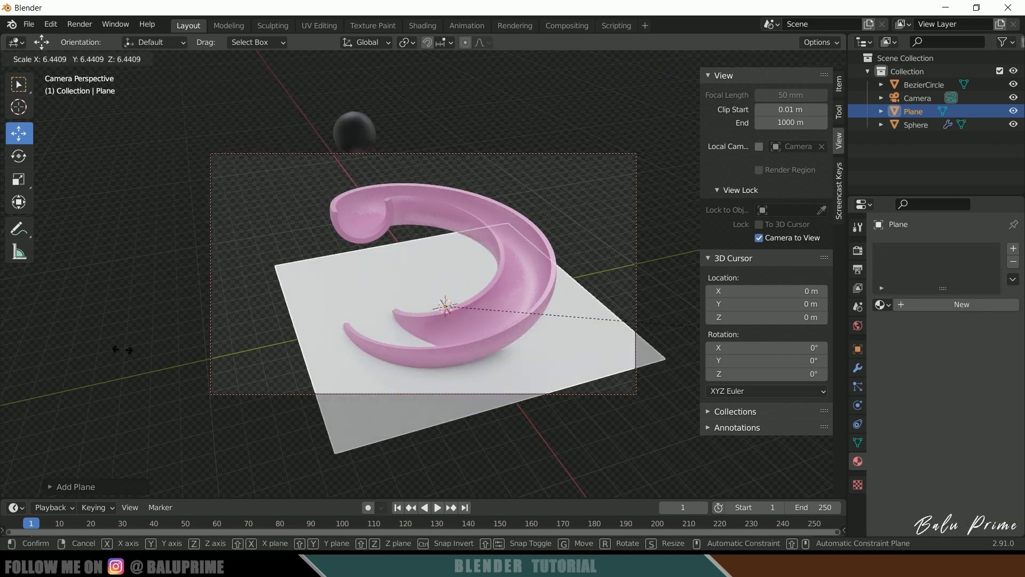
click(596, 399)
- Rotate the plane 90° about the Y axis and move it behind the slide so it fills the camera frame as a backdrop
text(ry)
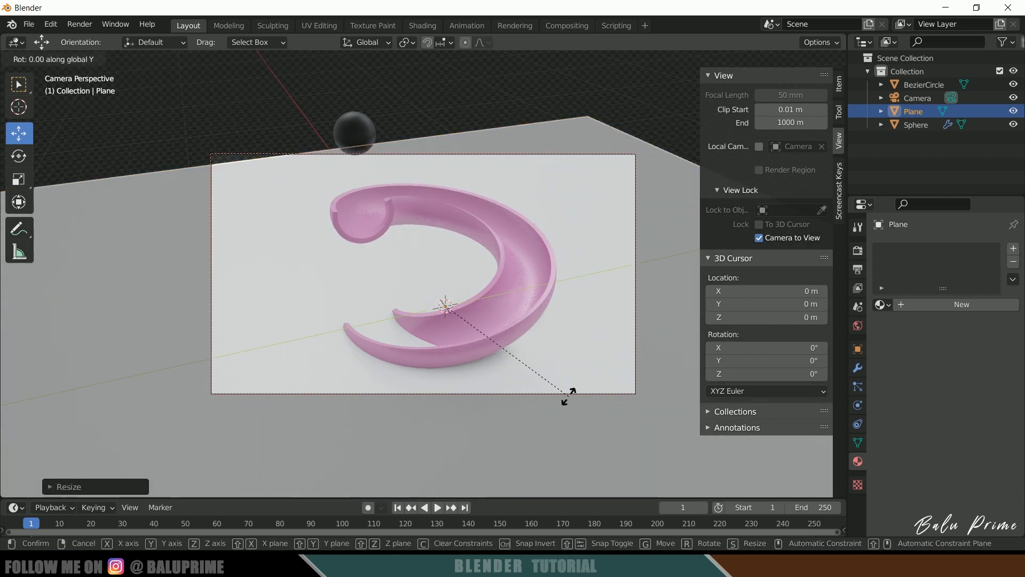
text(90)
click(568, 397)
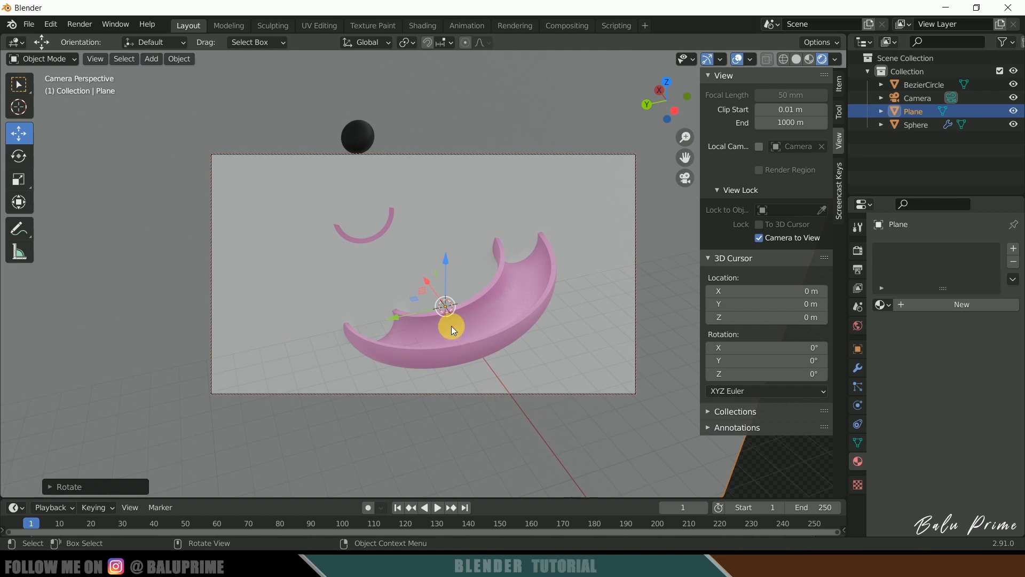
key(g)
key(x)
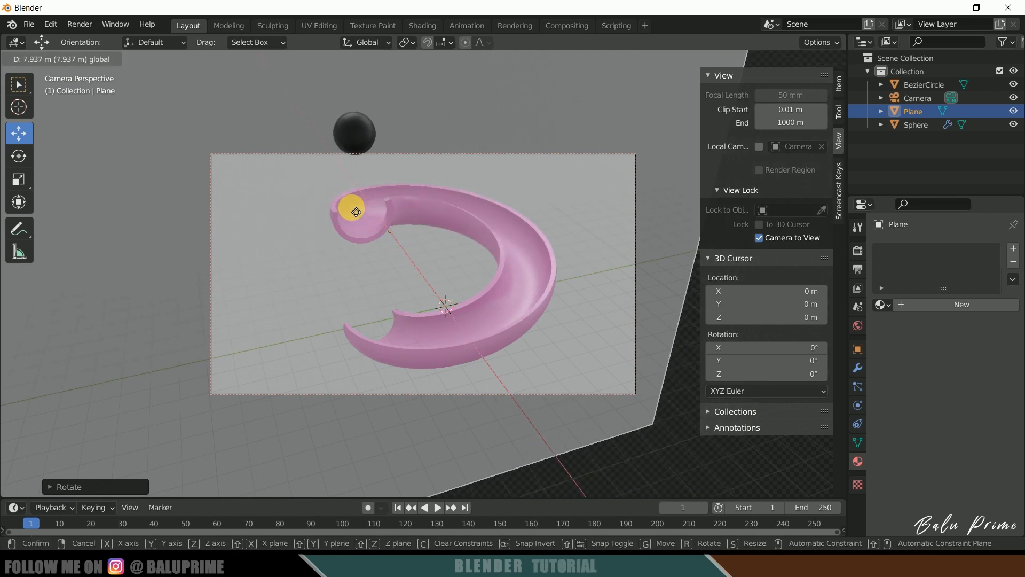
click(329, 194)
drag(312, 211, 388, 197)
drag(443, 138, 486, 227)
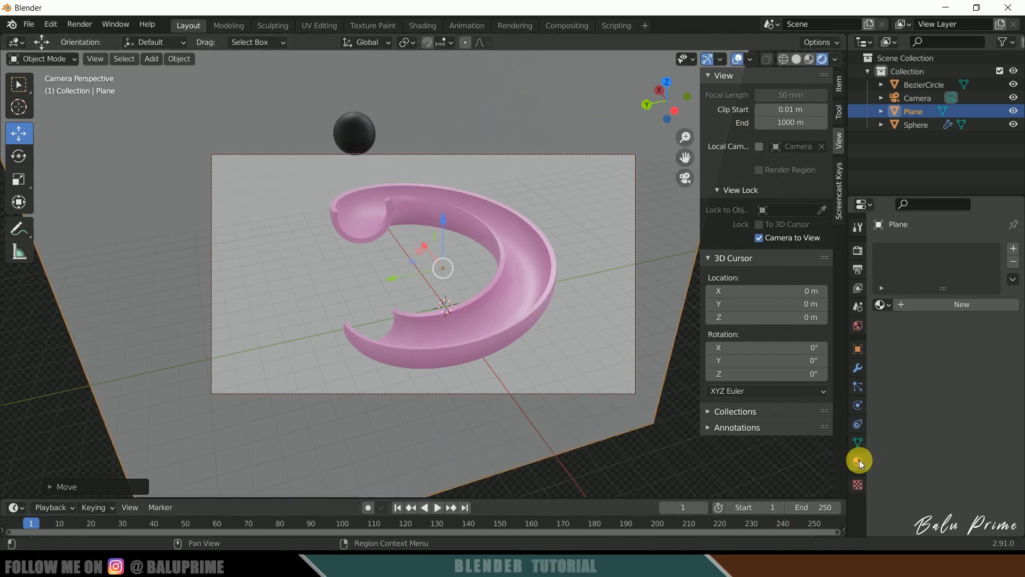
- Create a new material for the backdrop plane and give it a medium blue base color
click(951, 306)
click(968, 444)
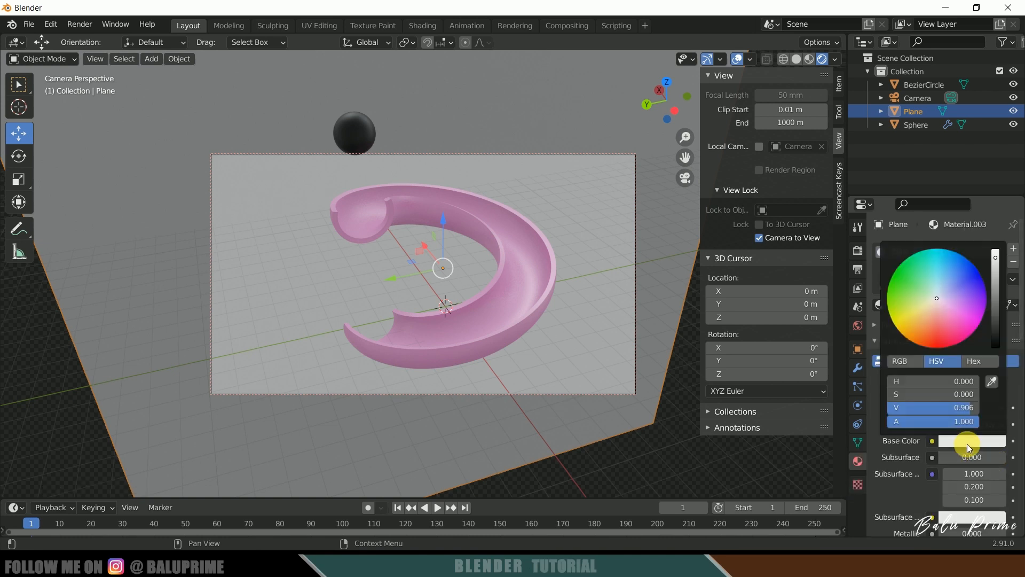
click(956, 289)
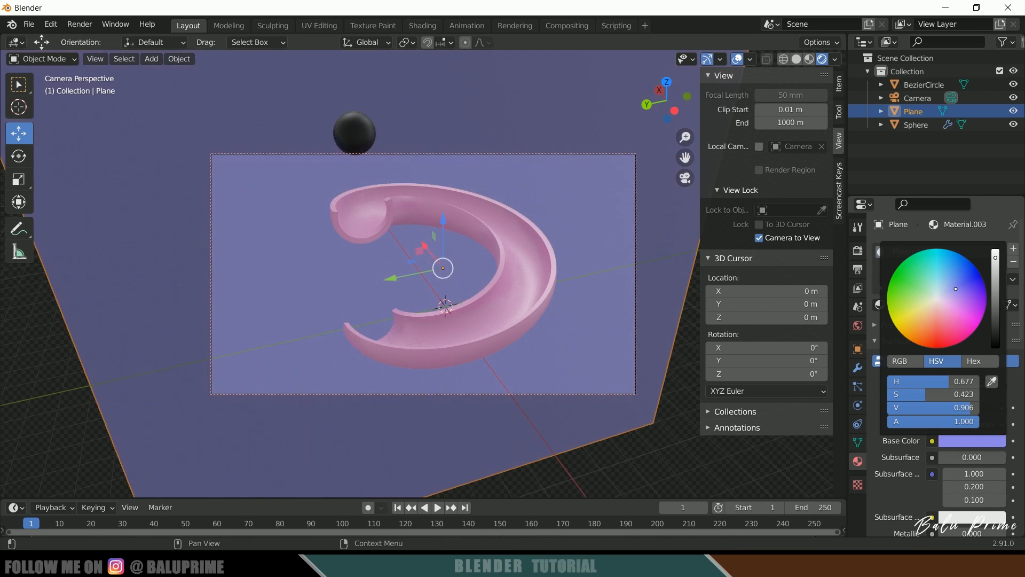
mouse_move(952, 286)
mouse_down()
mouse_move(954, 295)
mouse_move(944, 282)
mouse_move(958, 282)
mouse_up()
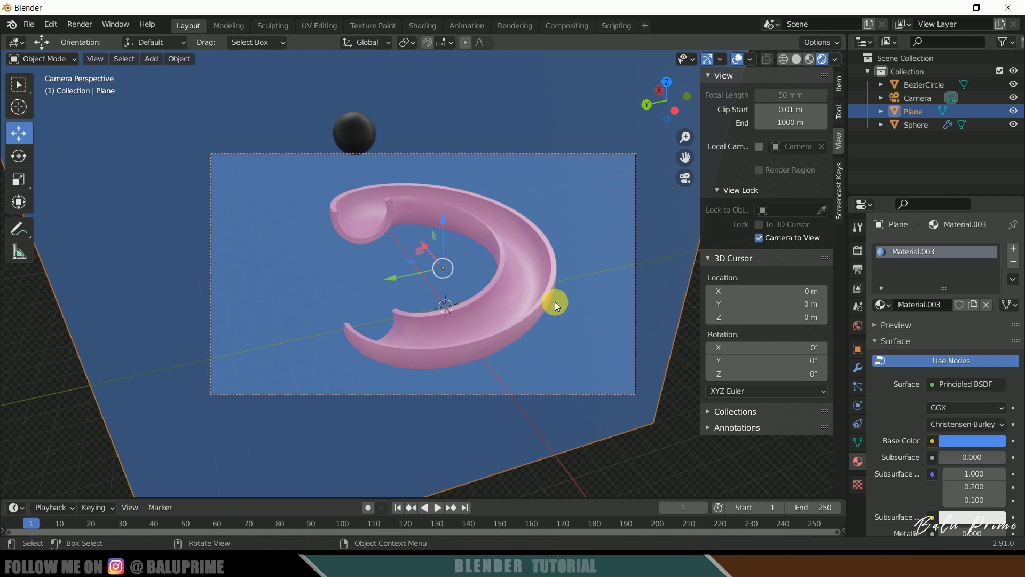
- Try the Cycles render engine with GPU Compute as the device, and switch back to Eevee
click(859, 251)
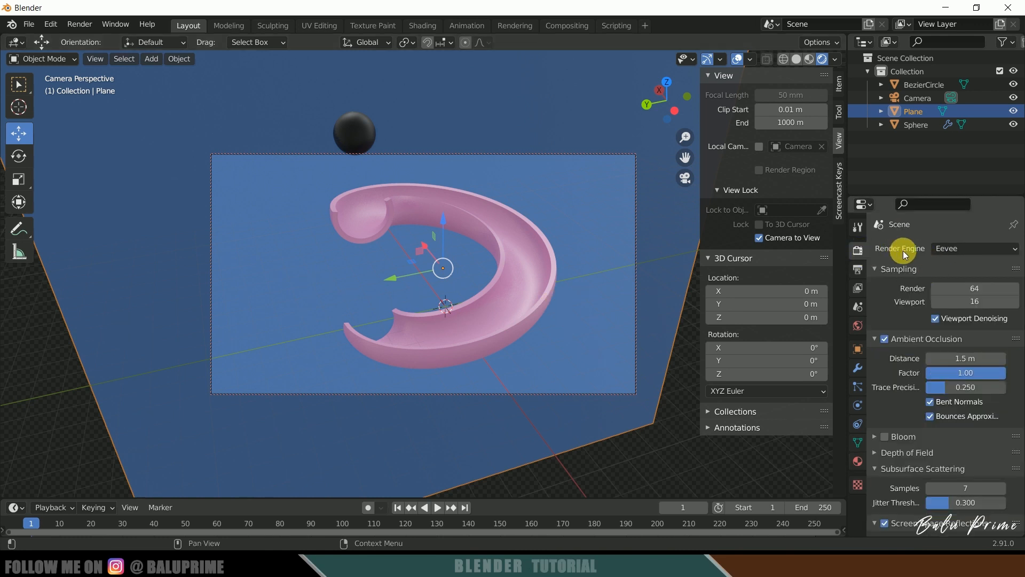
click(948, 250)
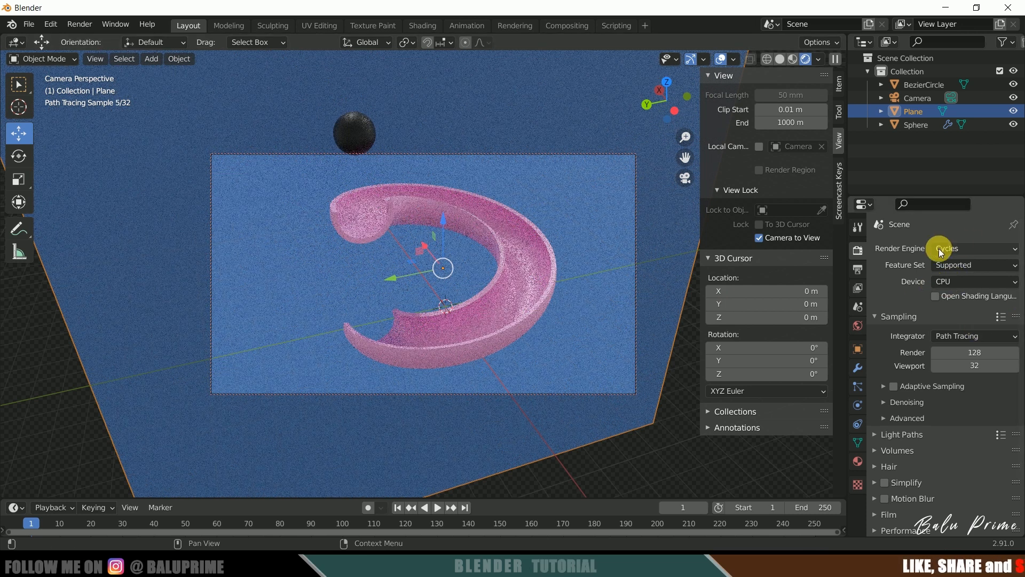
click(959, 283)
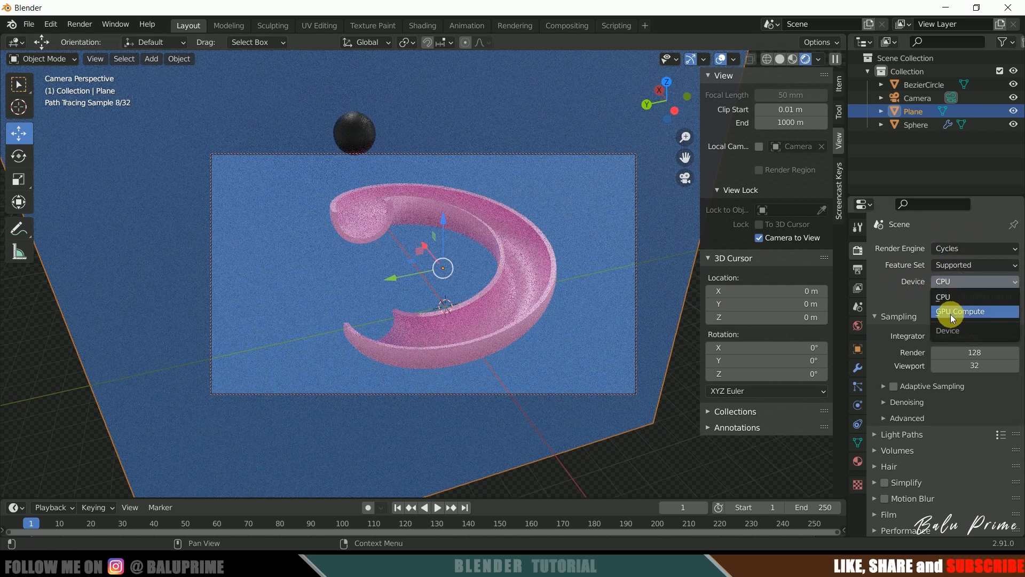
click(951, 314)
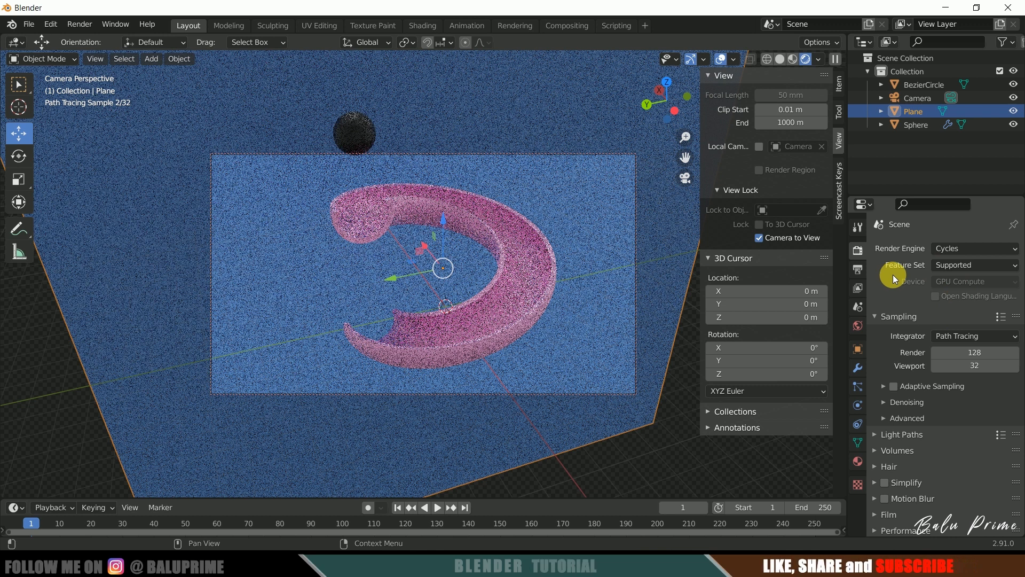
click(955, 251)
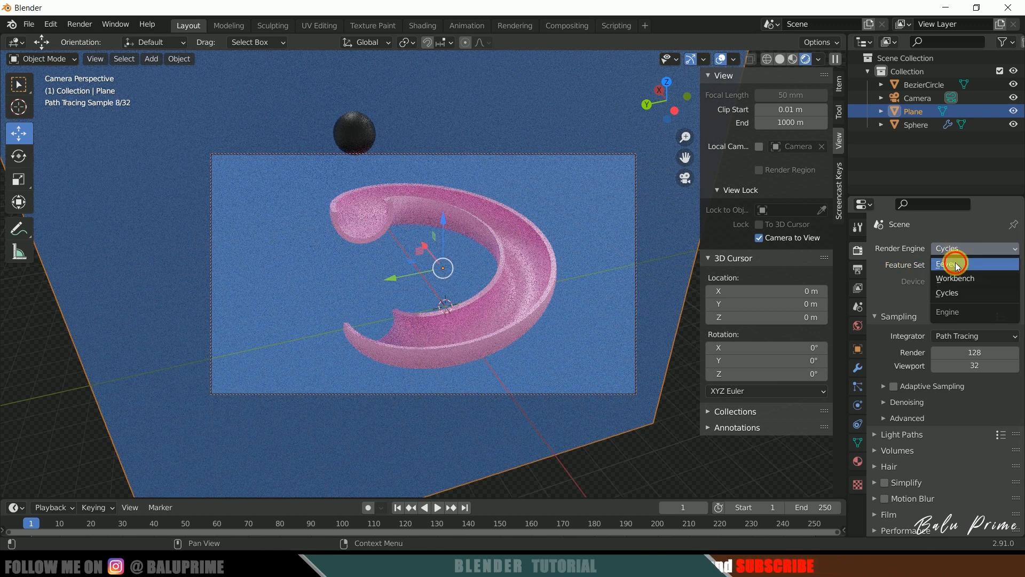
click(955, 265)
- Set Eevee's render sampling to 128 and look over the remaining render settings
scroll(882, 376, down, 5)
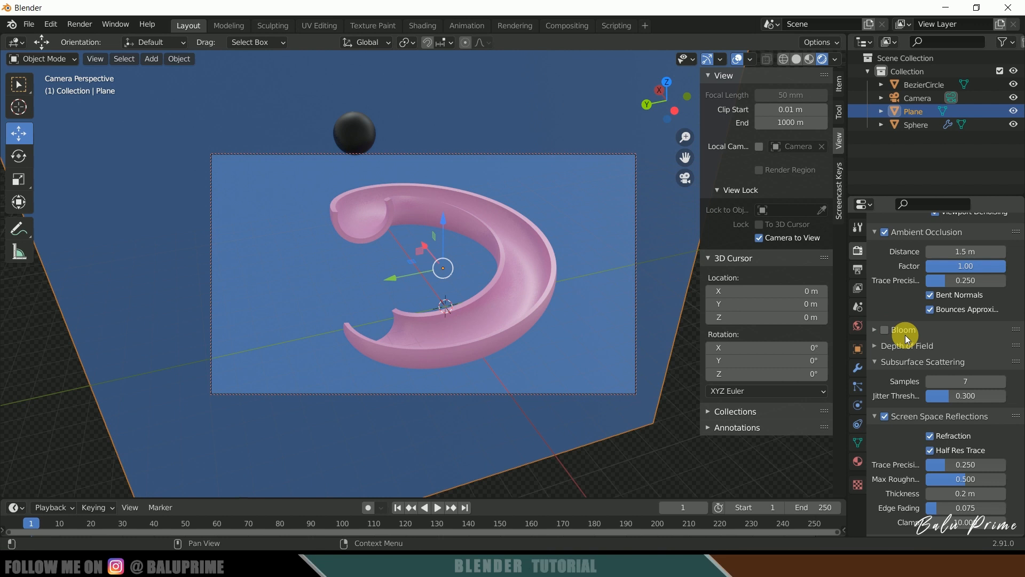
scroll(905, 335, up, 5)
click(979, 293)
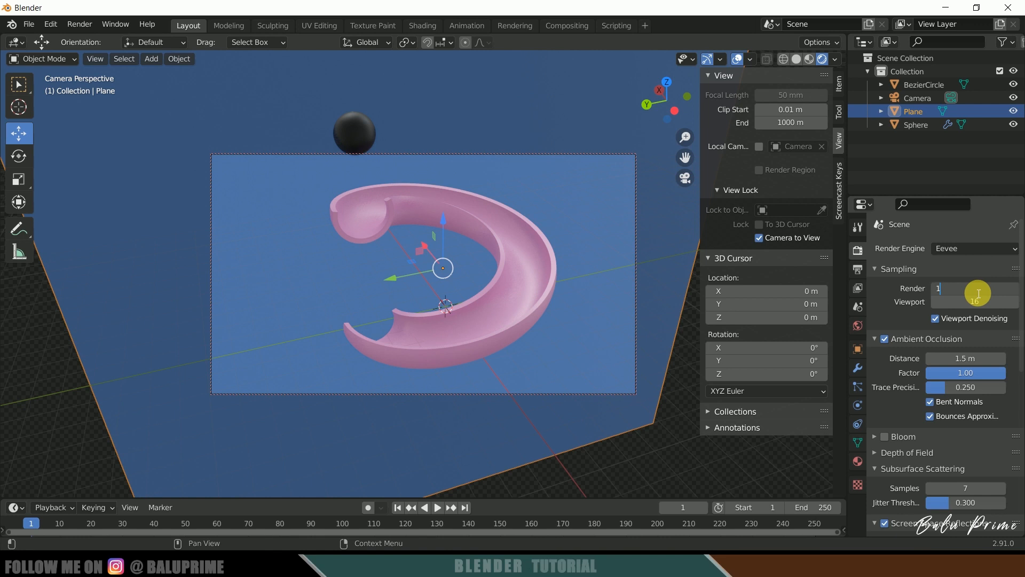
text(128)
key(Return)
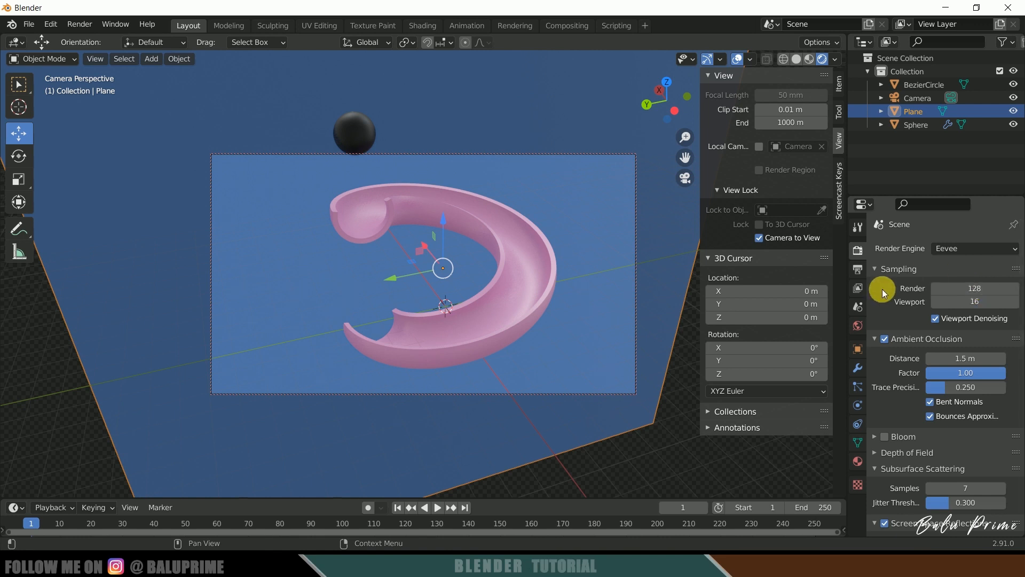
scroll(945, 352, down, 3)
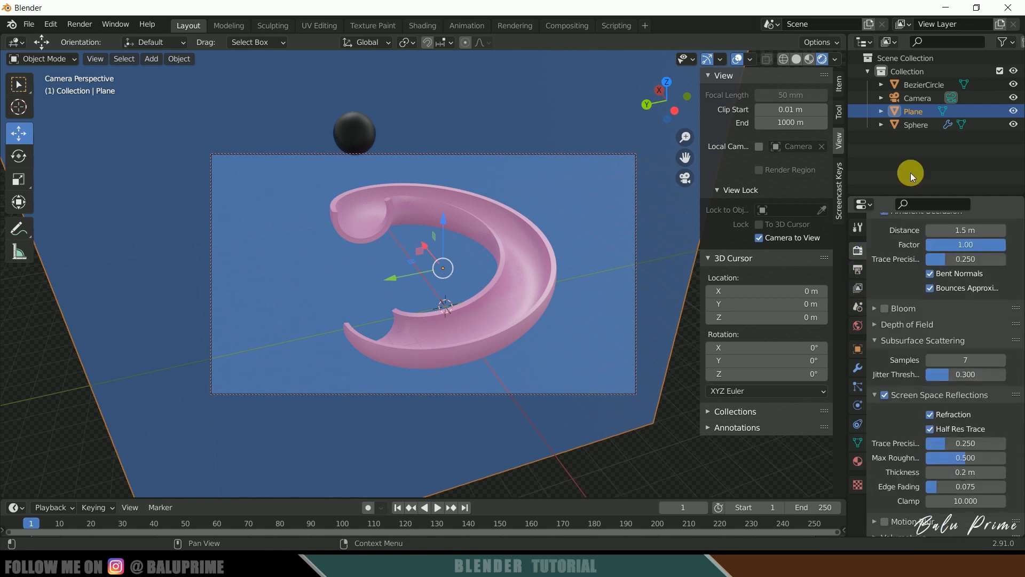
scroll(944, 415, up, 2)
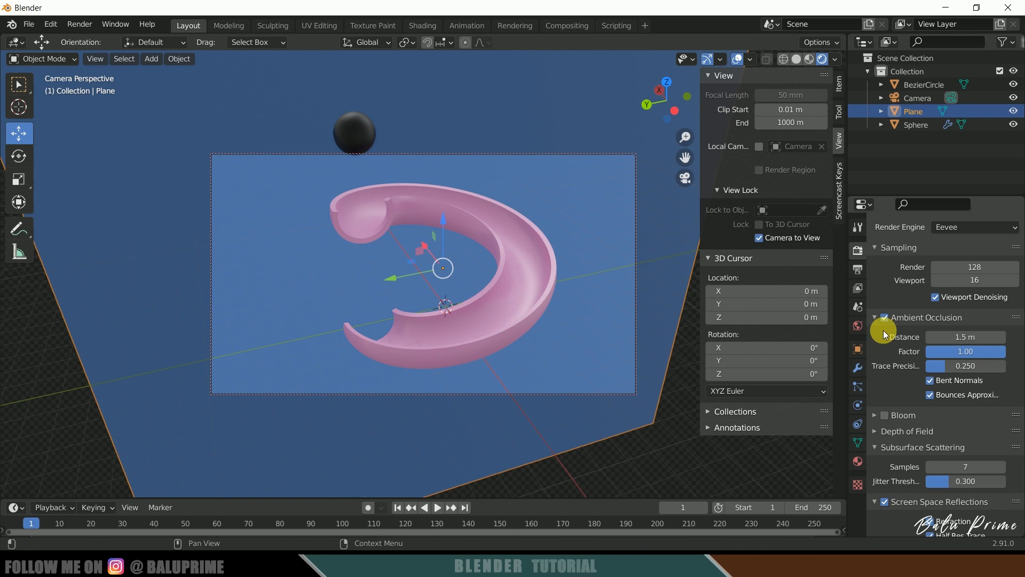
- Enable Render Region in the output dimensions and set the frame rate to 60 fps
click(857, 271)
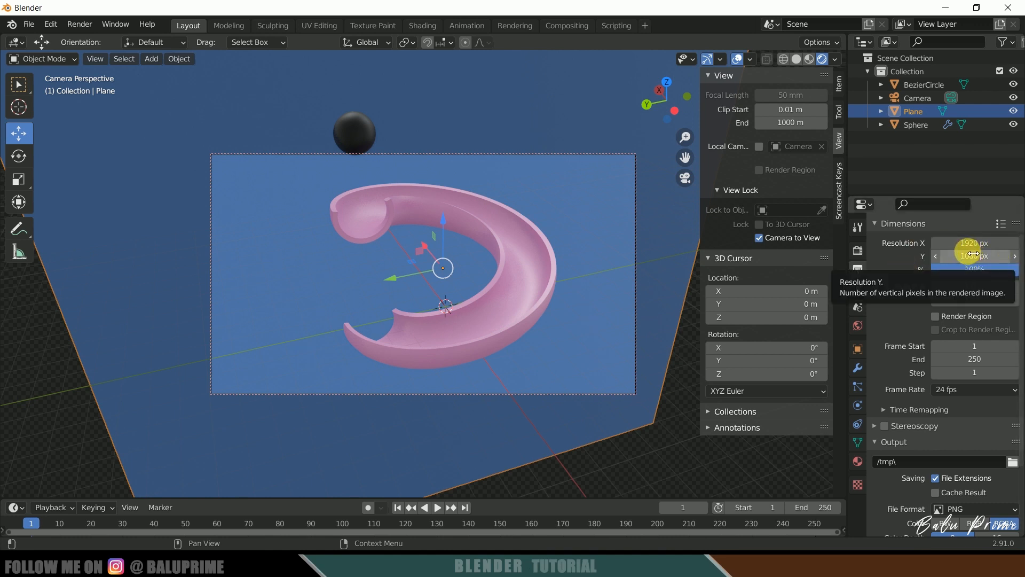
click(935, 317)
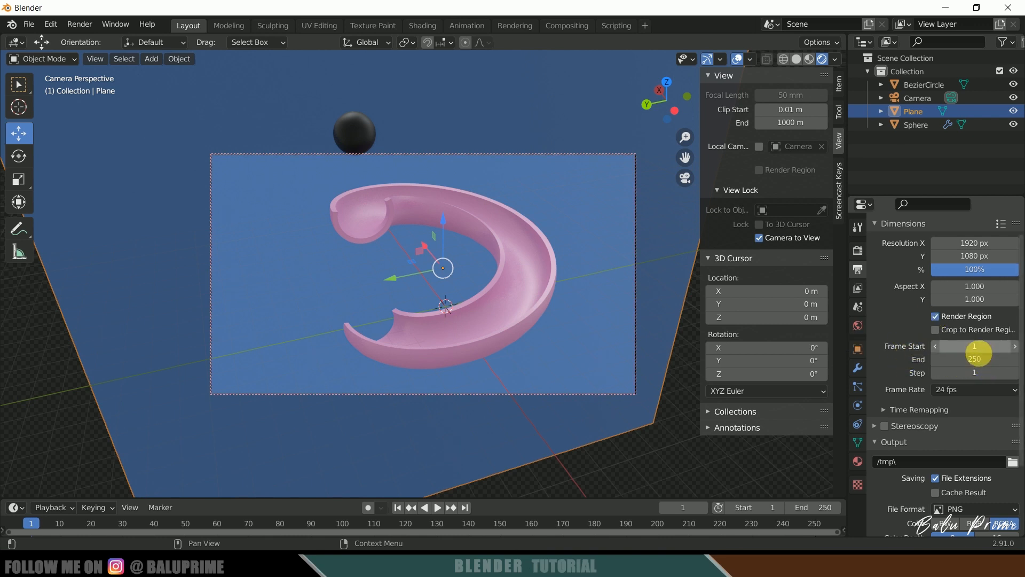
click(961, 390)
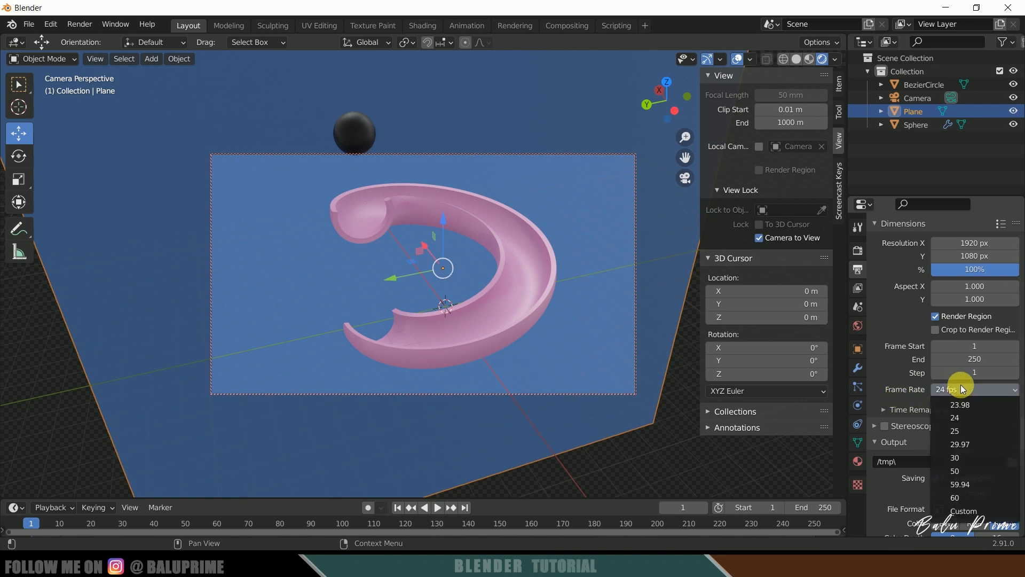
click(957, 496)
- Set the animation's output path to D:\youtube\rolling\ and bring the file format settings into reach
scroll(878, 370, down, 2)
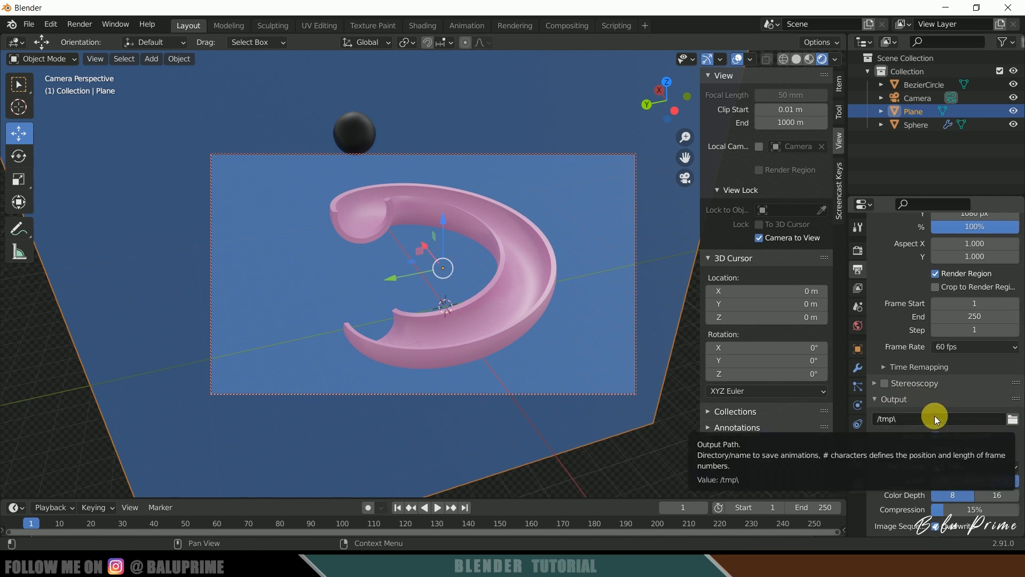
text(D:\youtube\rolling\)
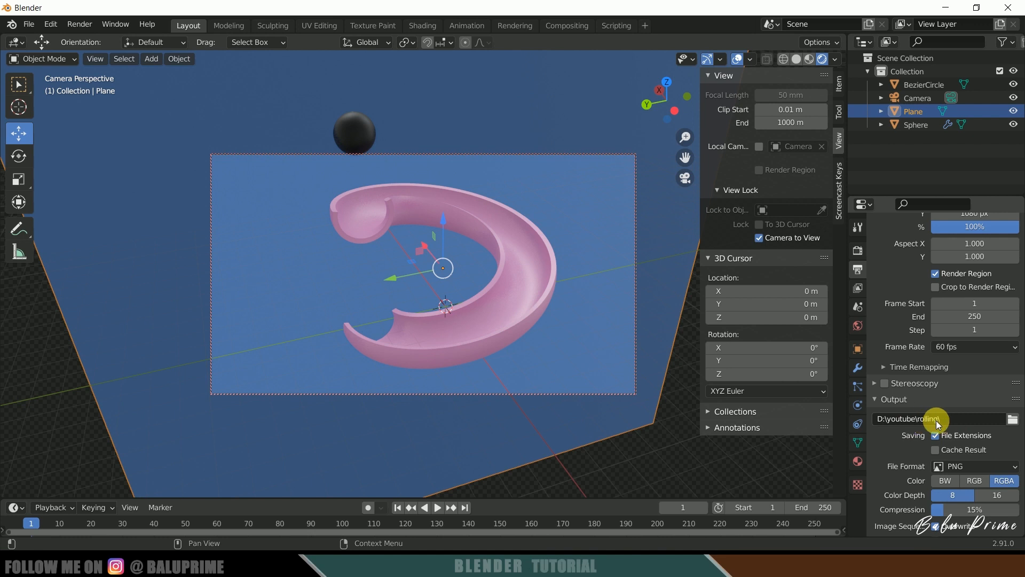
scroll(902, 457, down, 2)
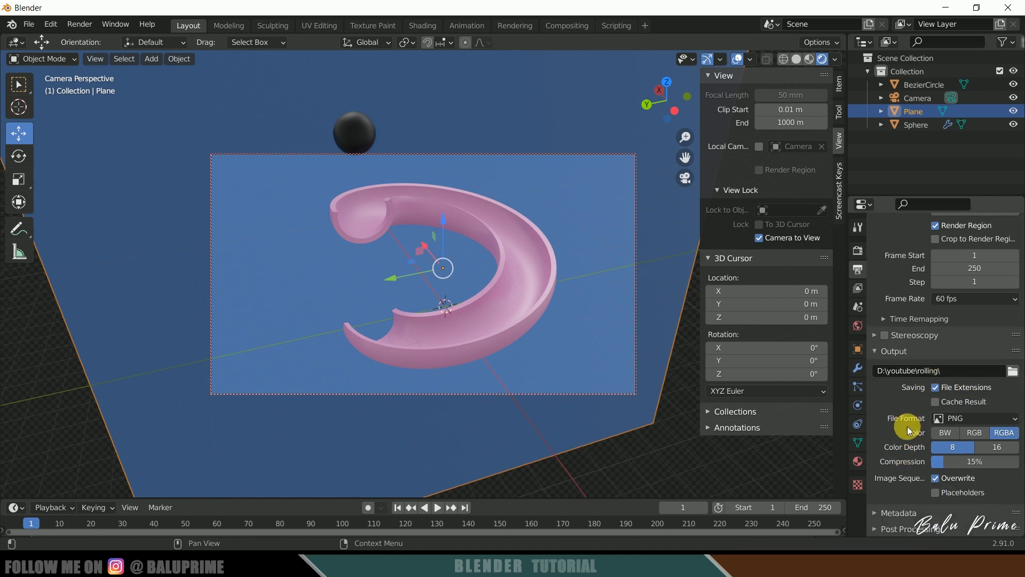
- Set the output file format to JPEG at 100% quality and disable overwriting of existing images
click(965, 420)
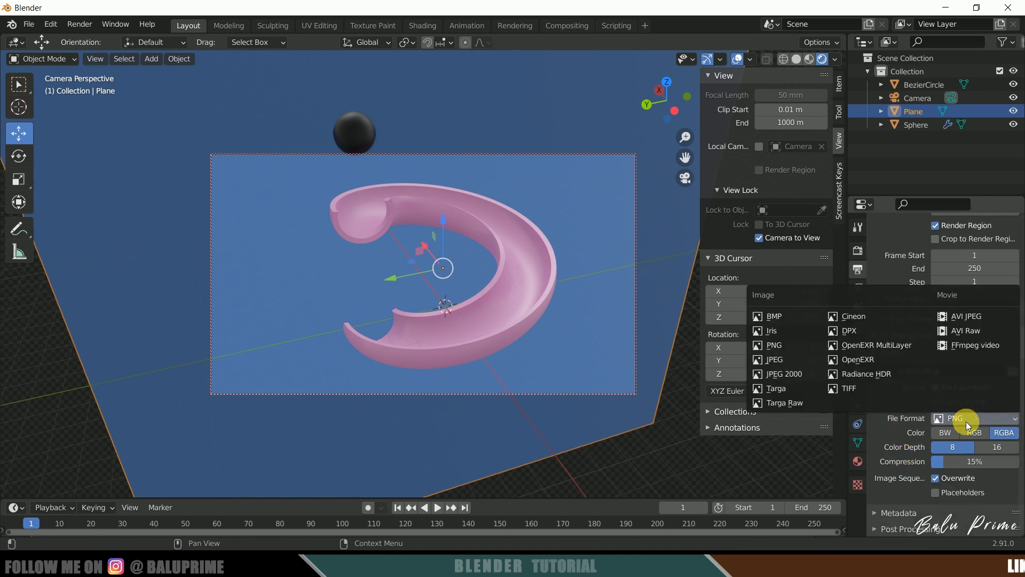
click(774, 360)
drag(1000, 463, 1020, 463)
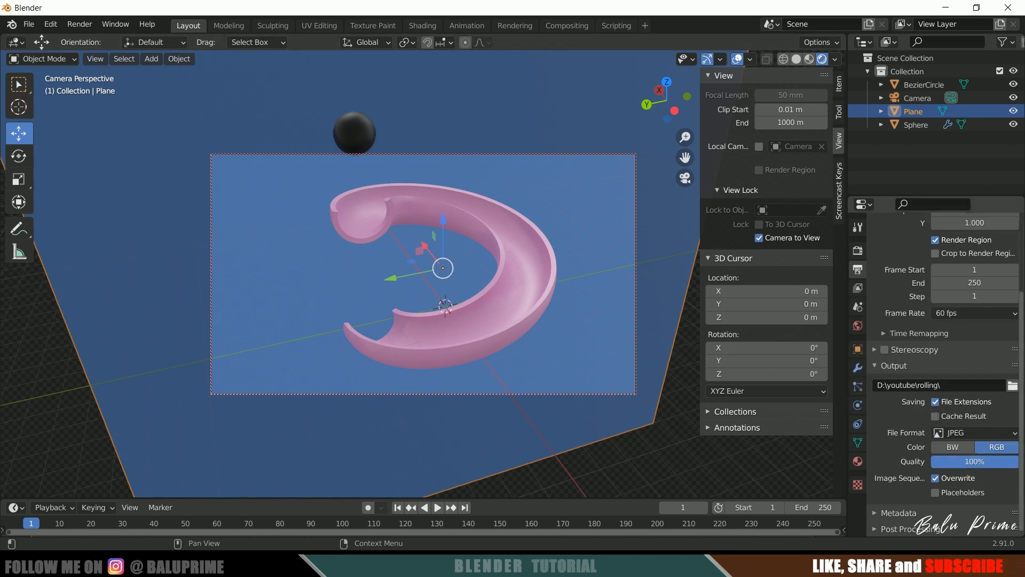
click(935, 480)
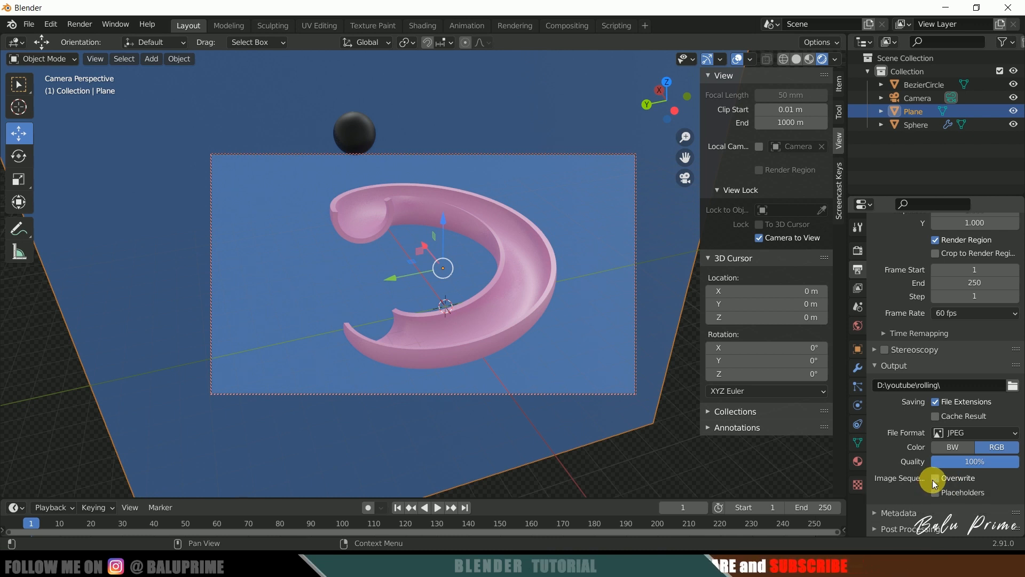
- Nudge the camera framing slightly and start rendering the full animation
shift+middle_drag(306, 210, 302, 205)
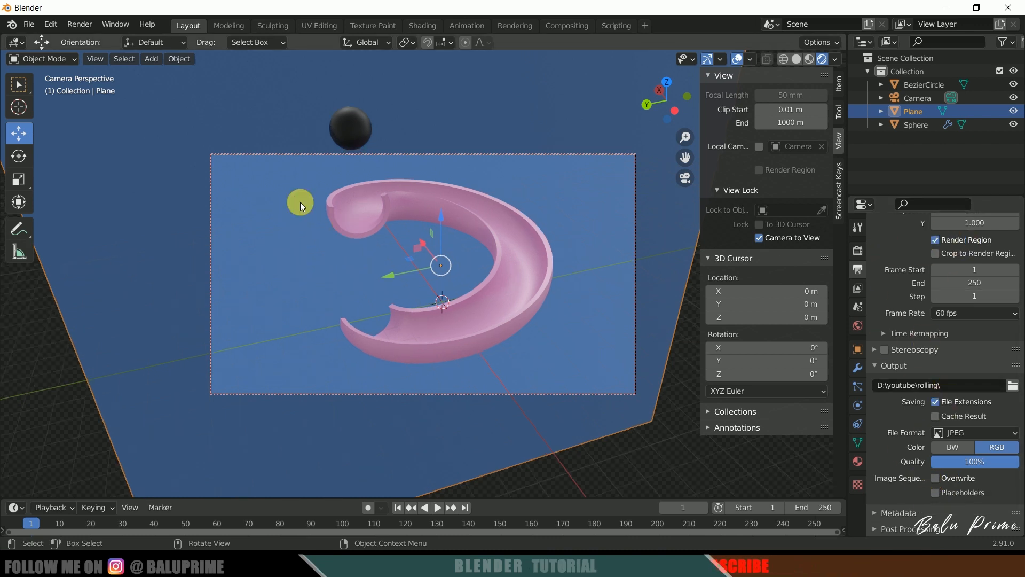
click(80, 24)
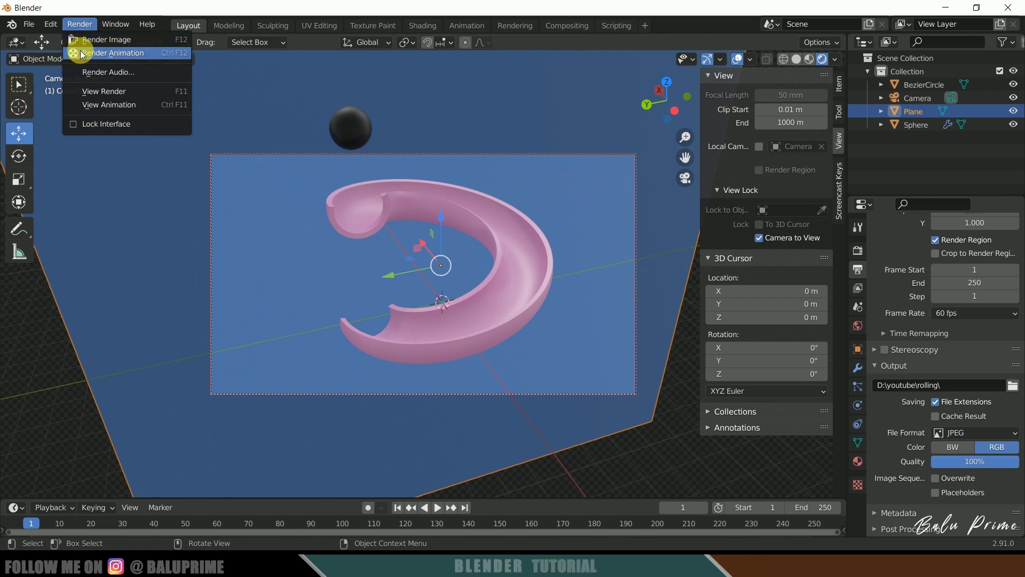
click(105, 54)
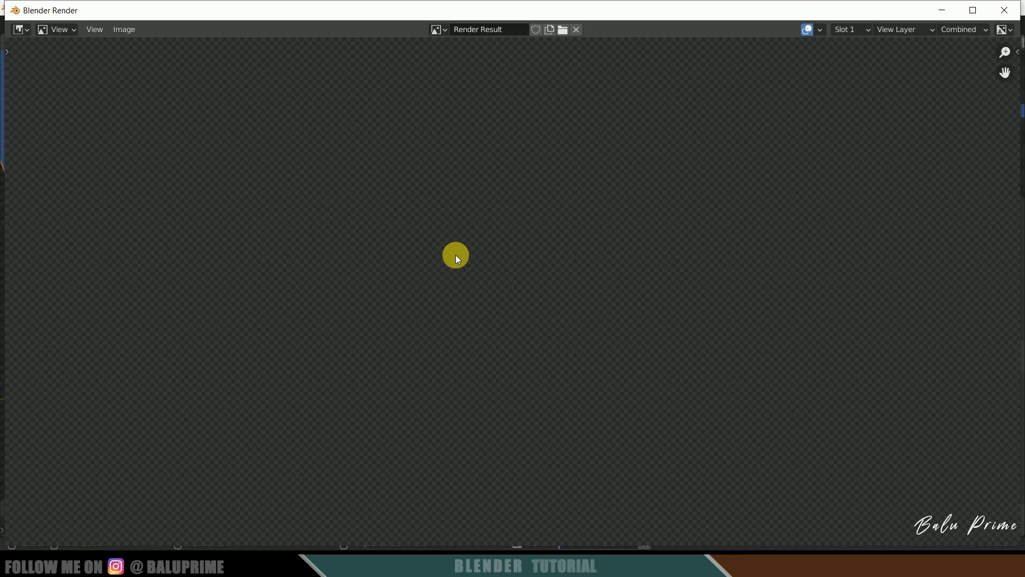